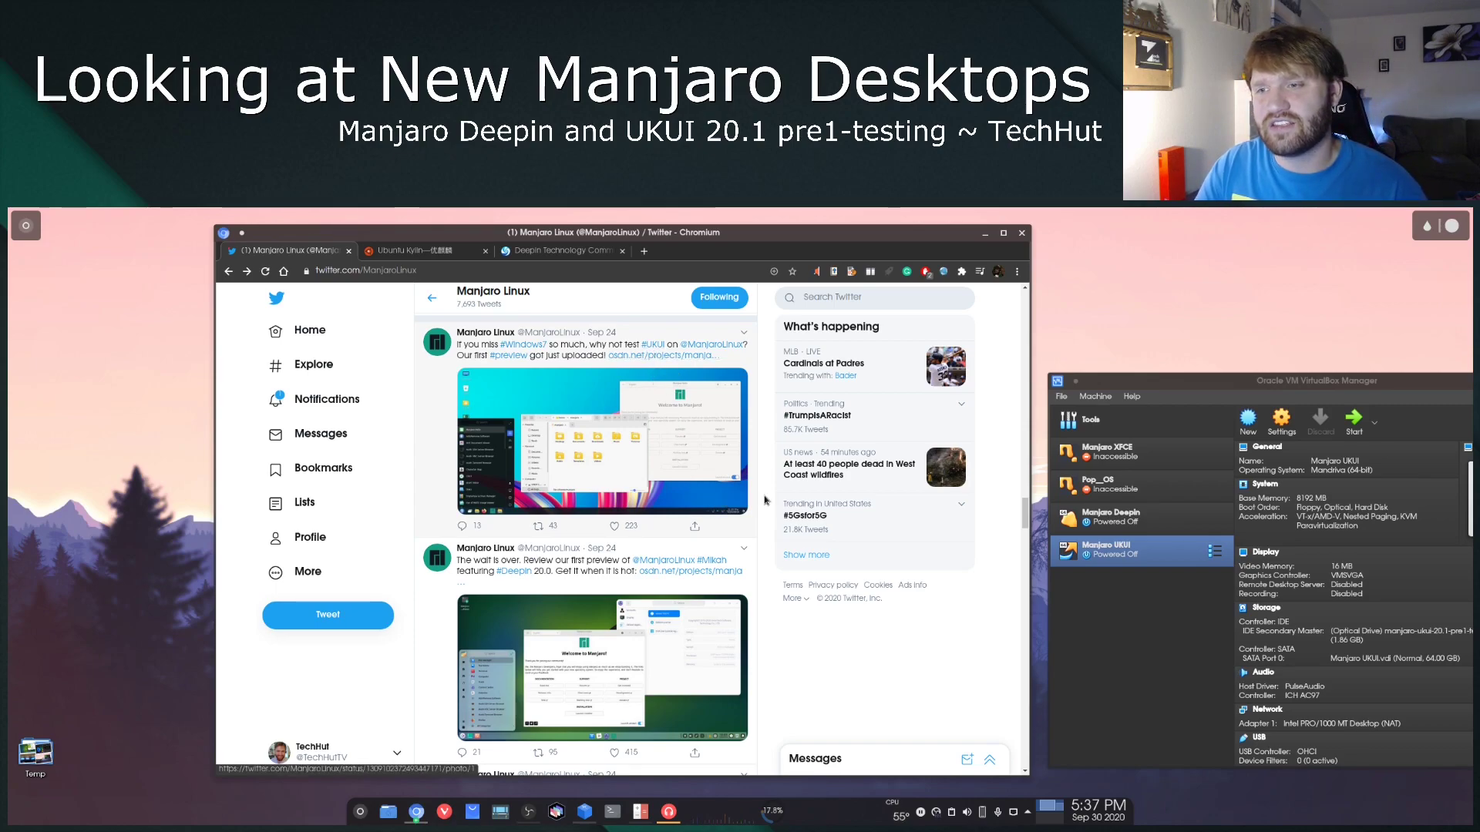
- Switch to the Ubuntu Kylin site and scroll down through the page
left_click(411, 249)
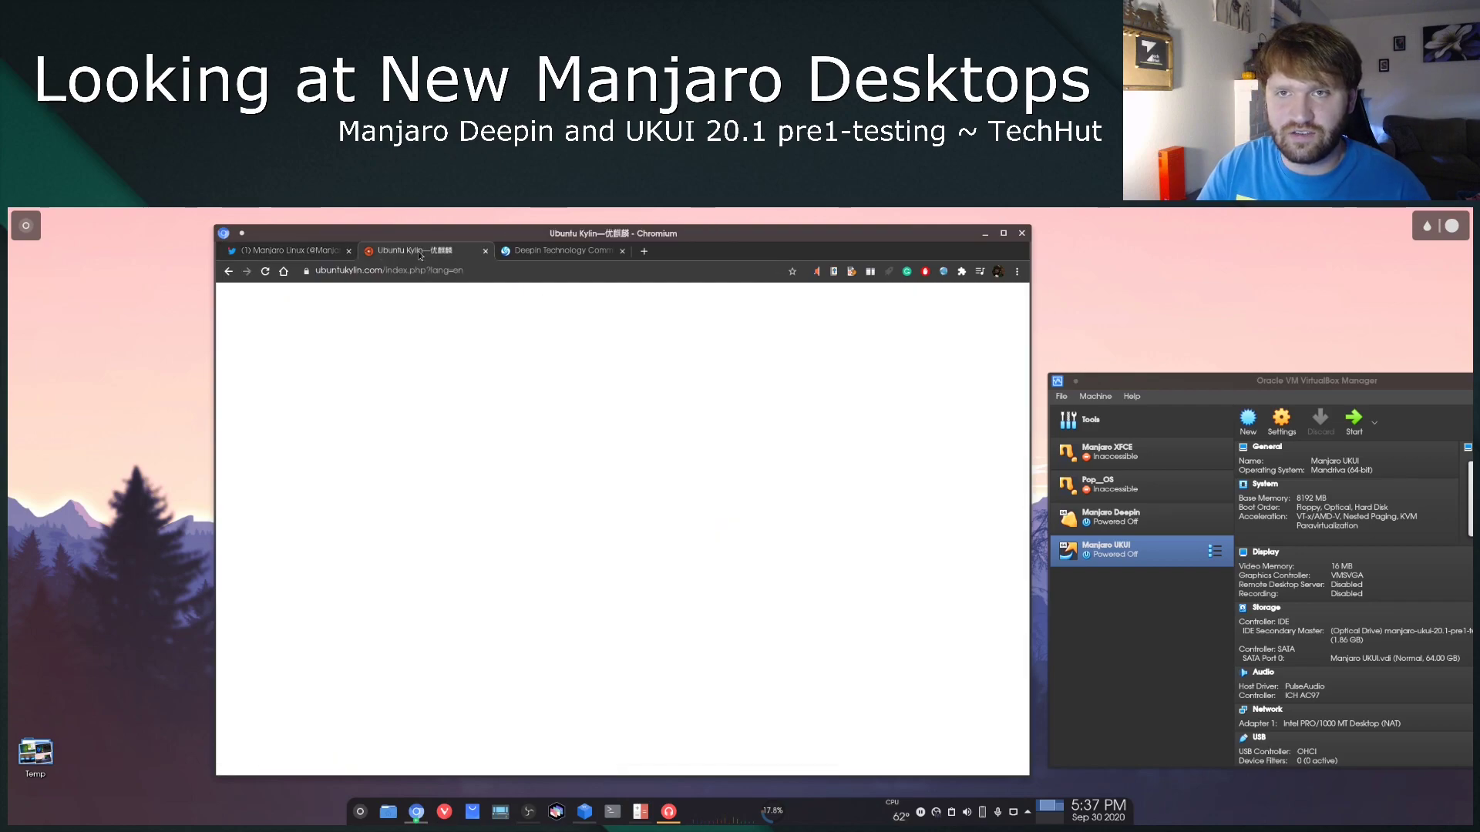
key("ctrl+shift+Tab")
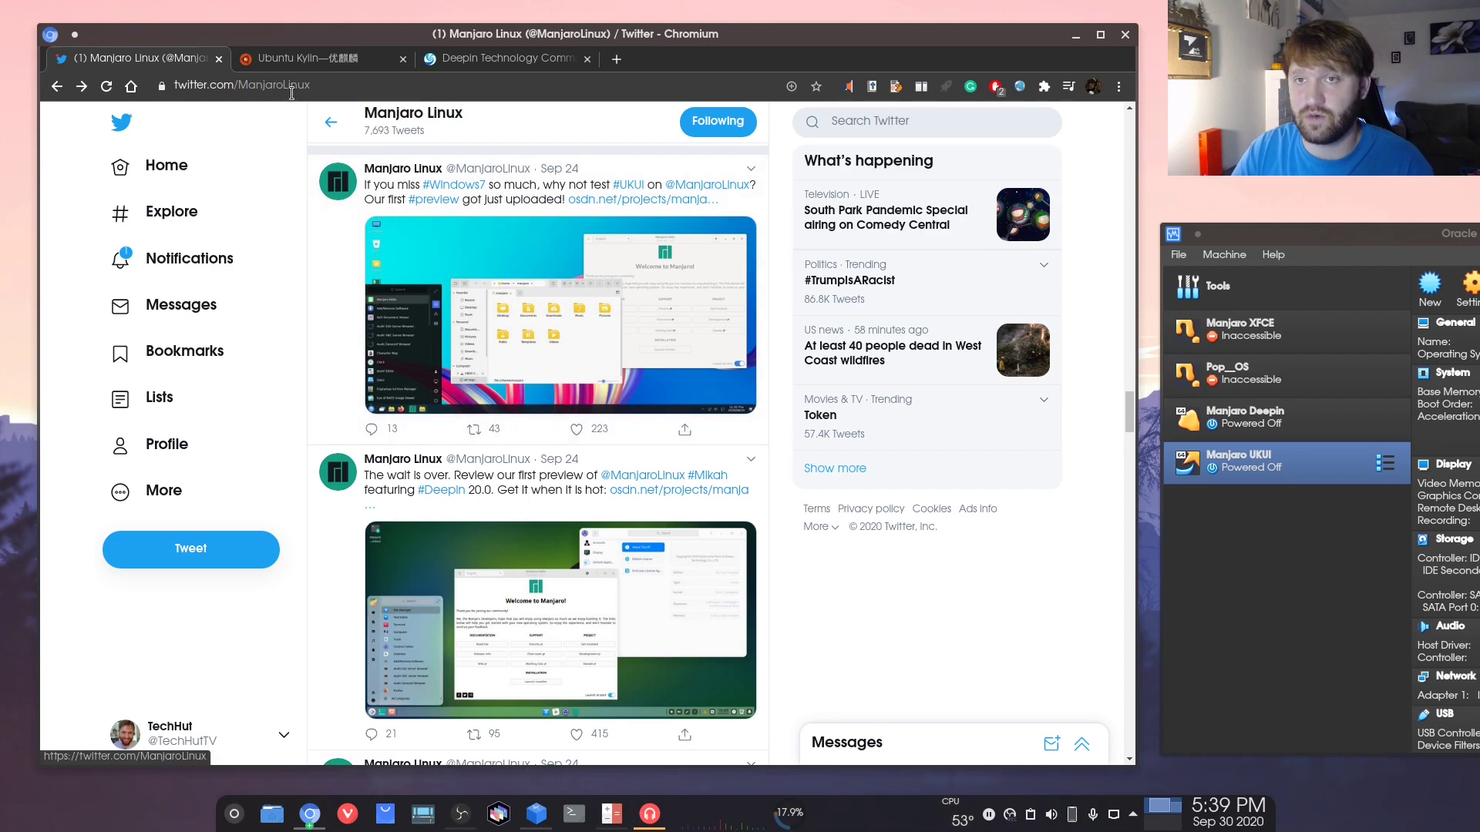
left_click(286, 62)
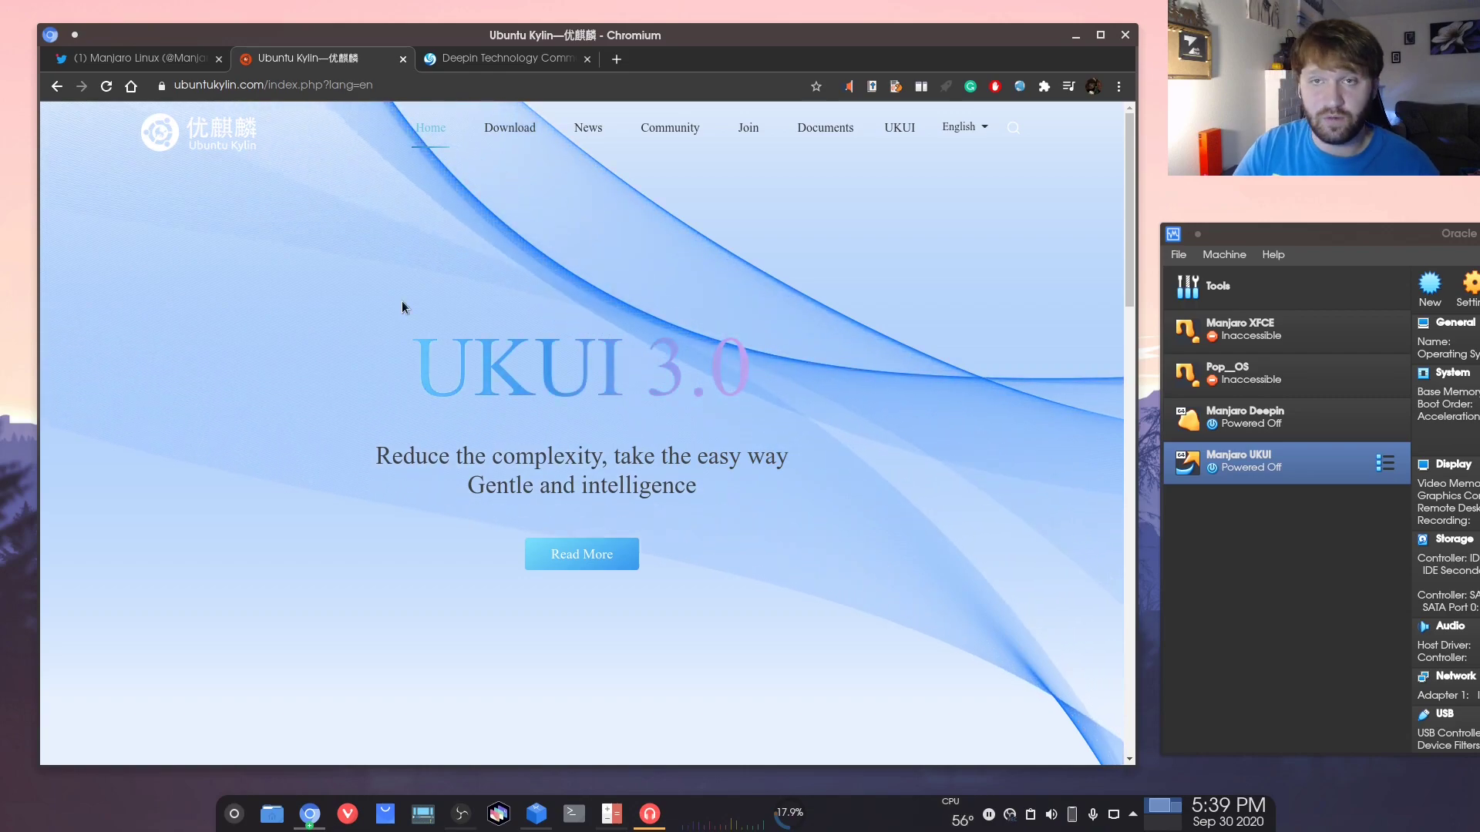
scroll(663, 458, "down", 5)
scroll(663, 459, "down", 2)
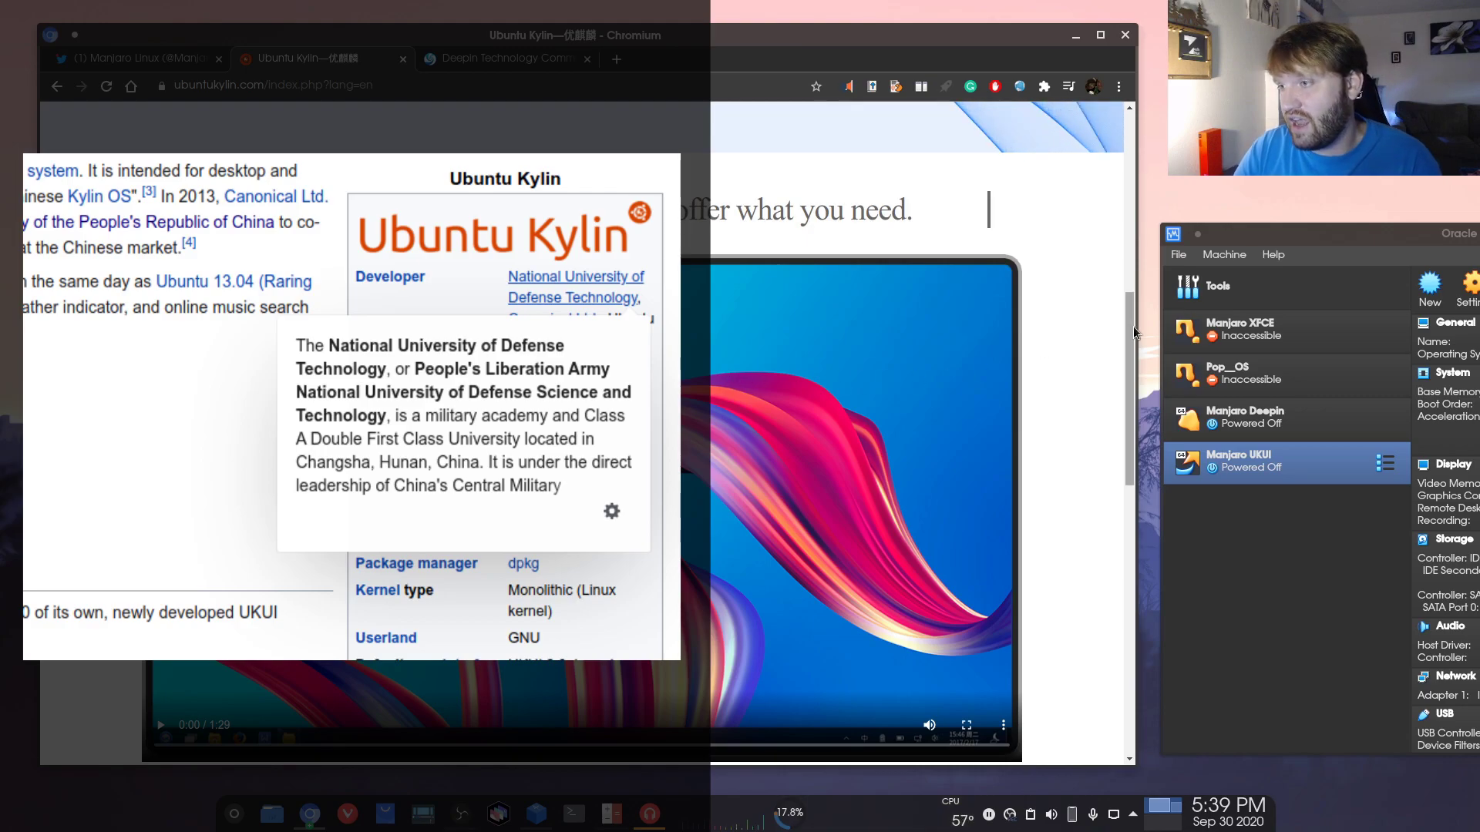
left_click_drag(1130, 320, 1102, 147)
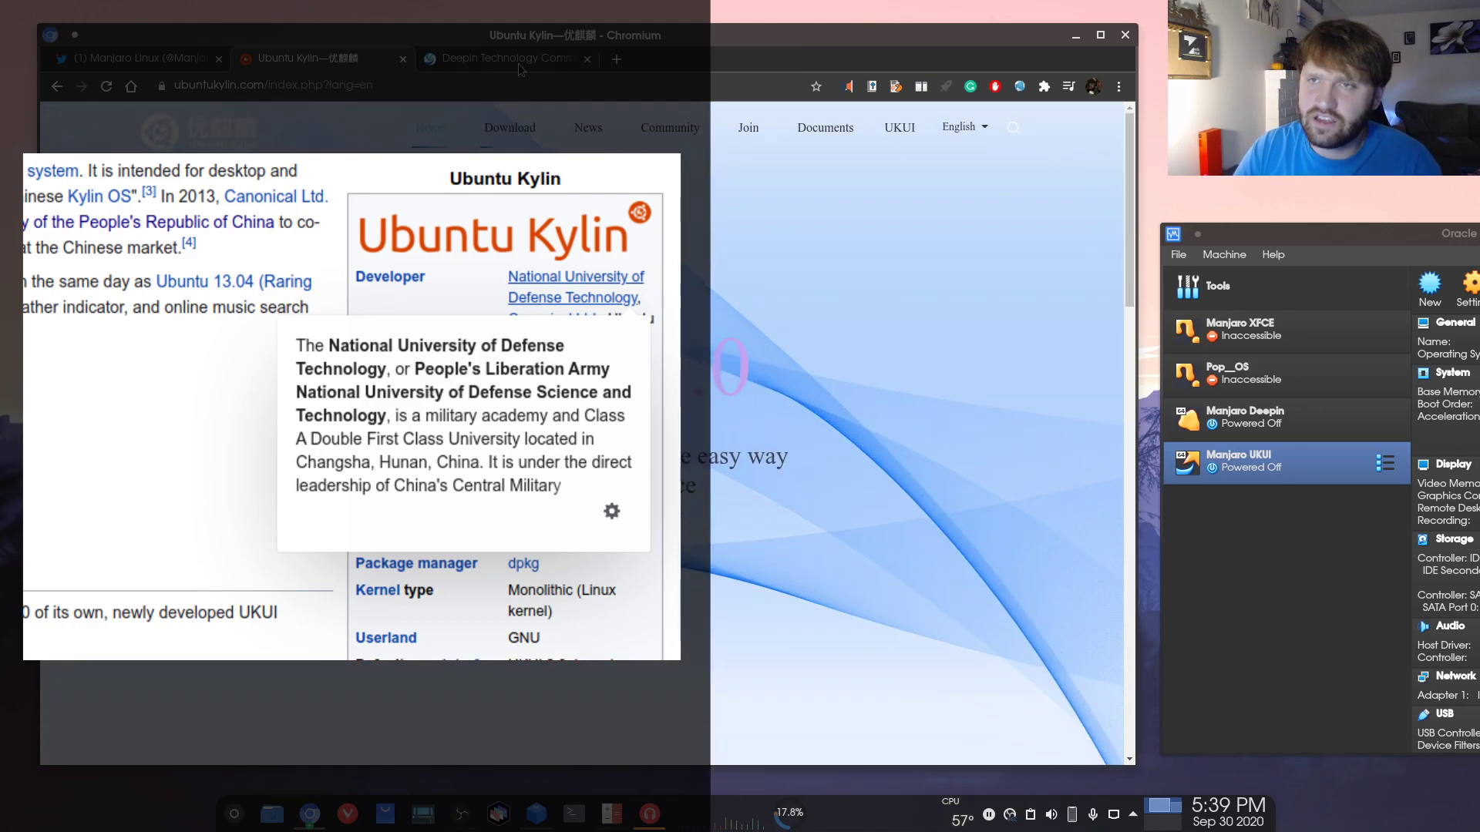
- Look at the deepin community and planning tabs, then scroll through Ubuntu Kylin again
key("ctrl+Tab")
mouse_move(848, 136)
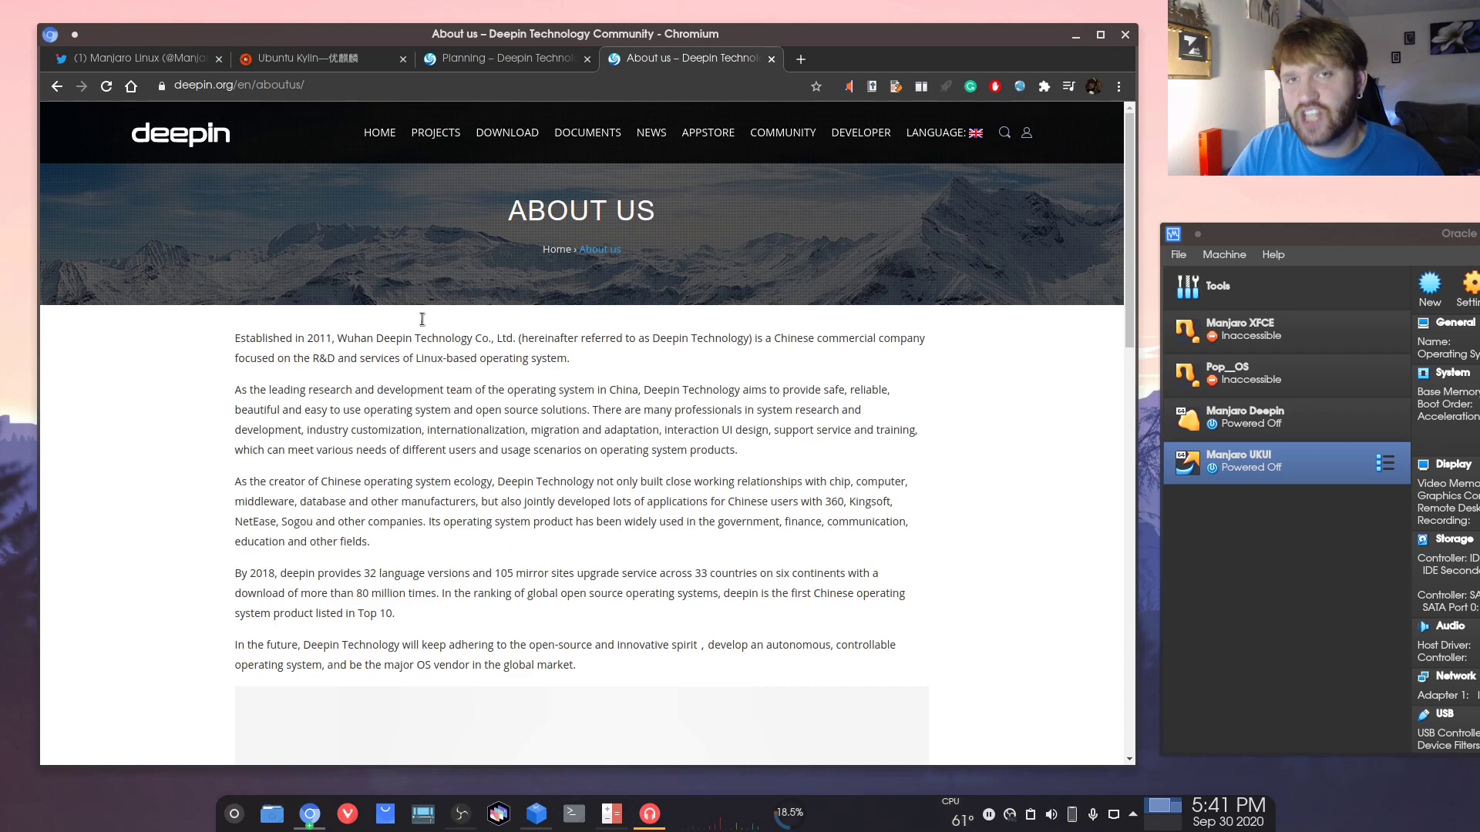
left_click(502, 58)
mouse_move(472, 110)
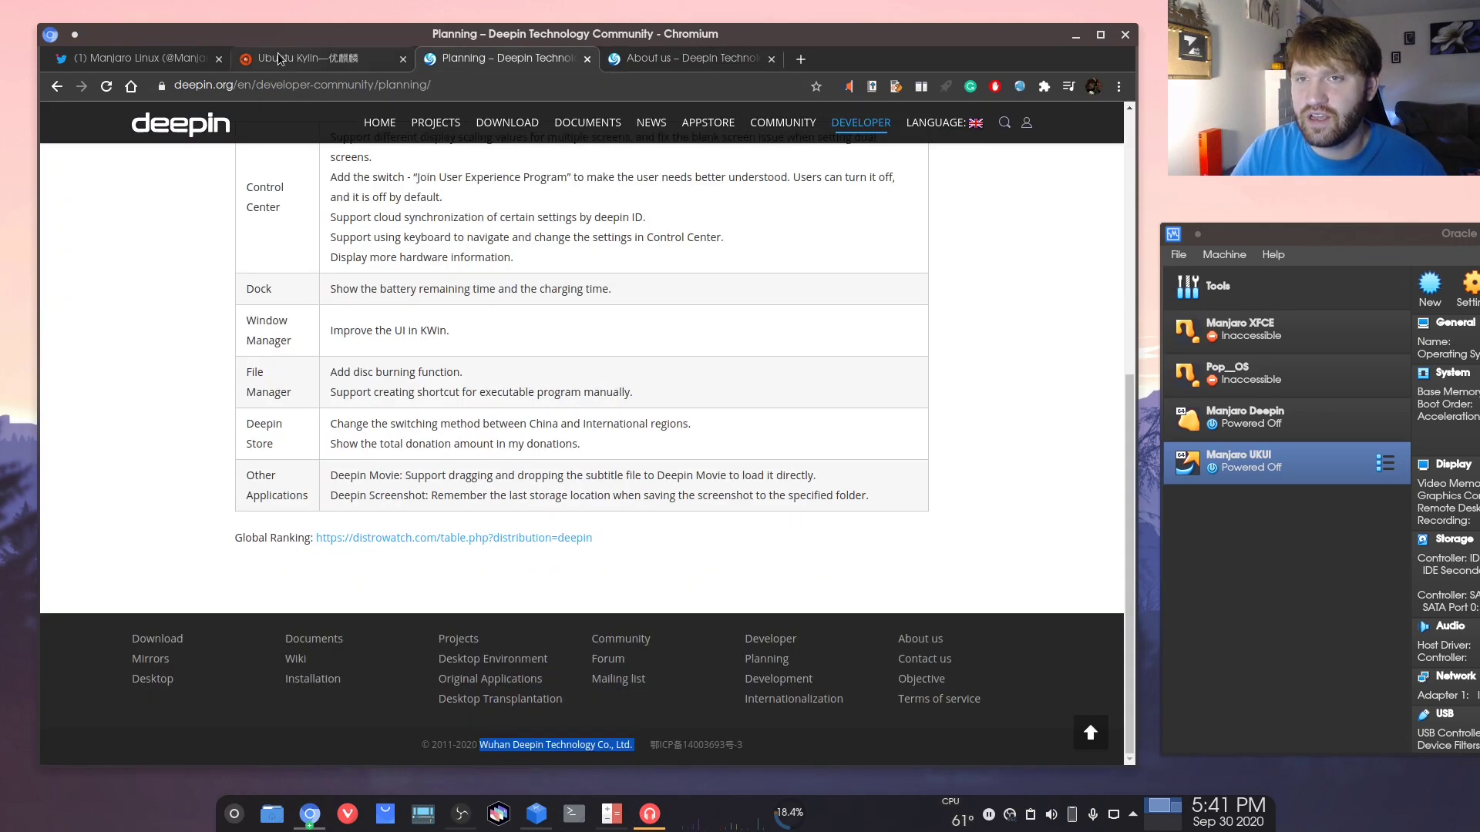
left_click(308, 58)
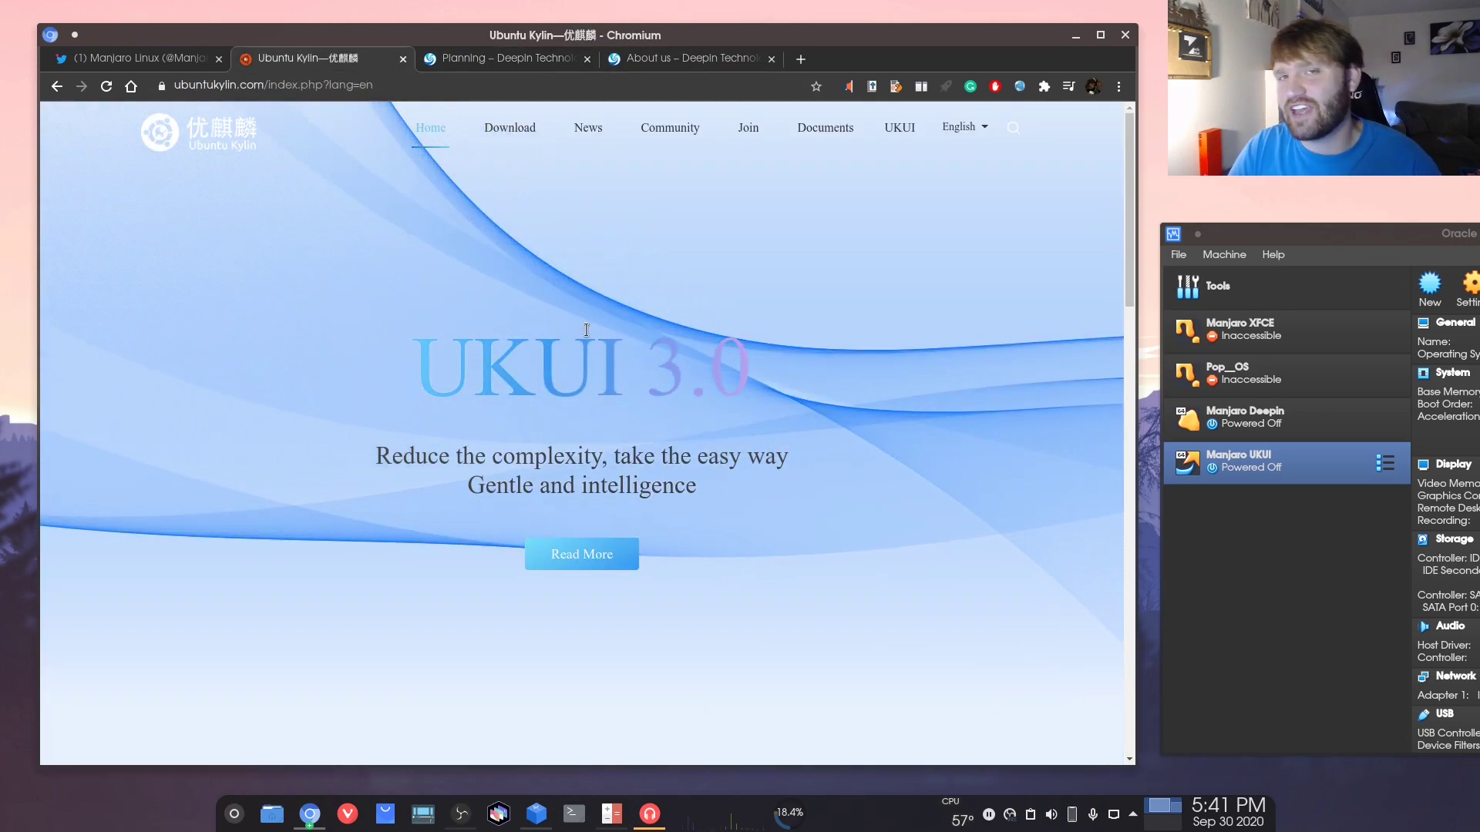
scroll(716, 439, "down", 5)
scroll(725, 446, "down", 3)
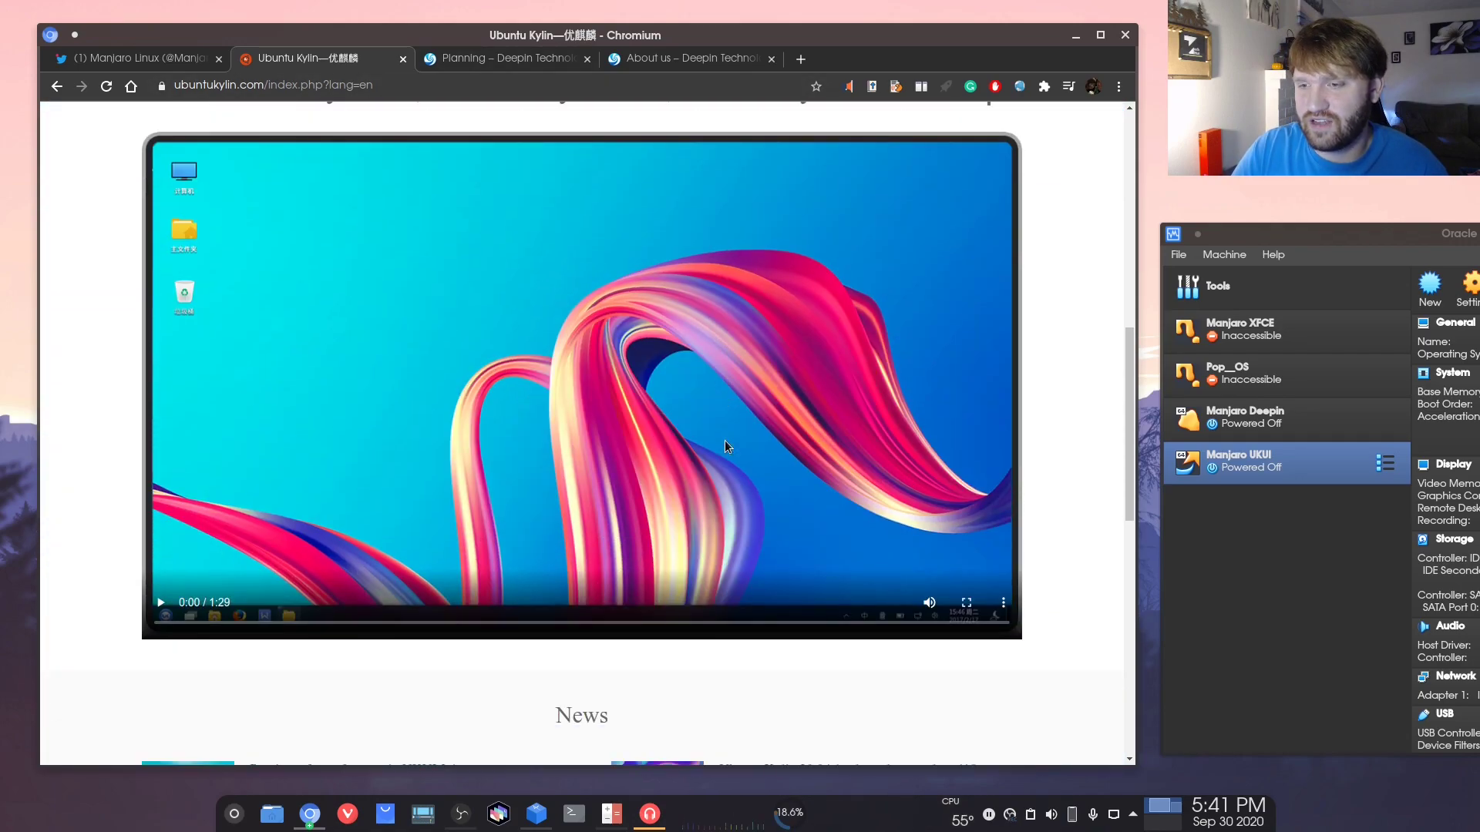
- Flip through the deepin planning and About us tabs, ending on the Ubuntu Kylin video
left_click(506, 57)
left_click(643, 58)
left_click(482, 62)
left_click(309, 60)
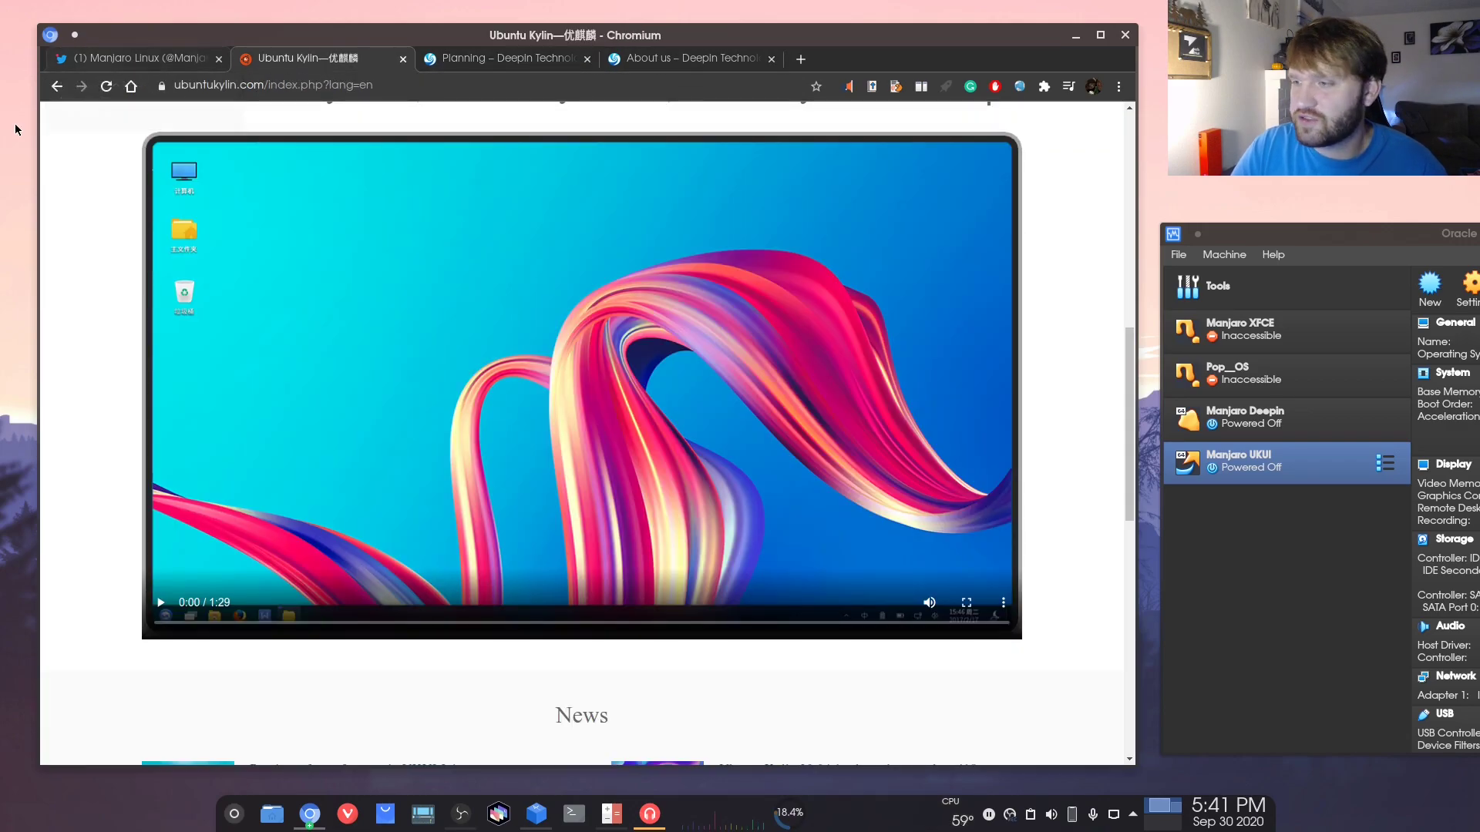
- Minimize Chromium, centre the VirtualBox Manager and position the Manjaro UKUI console window
left_click(1075, 36)
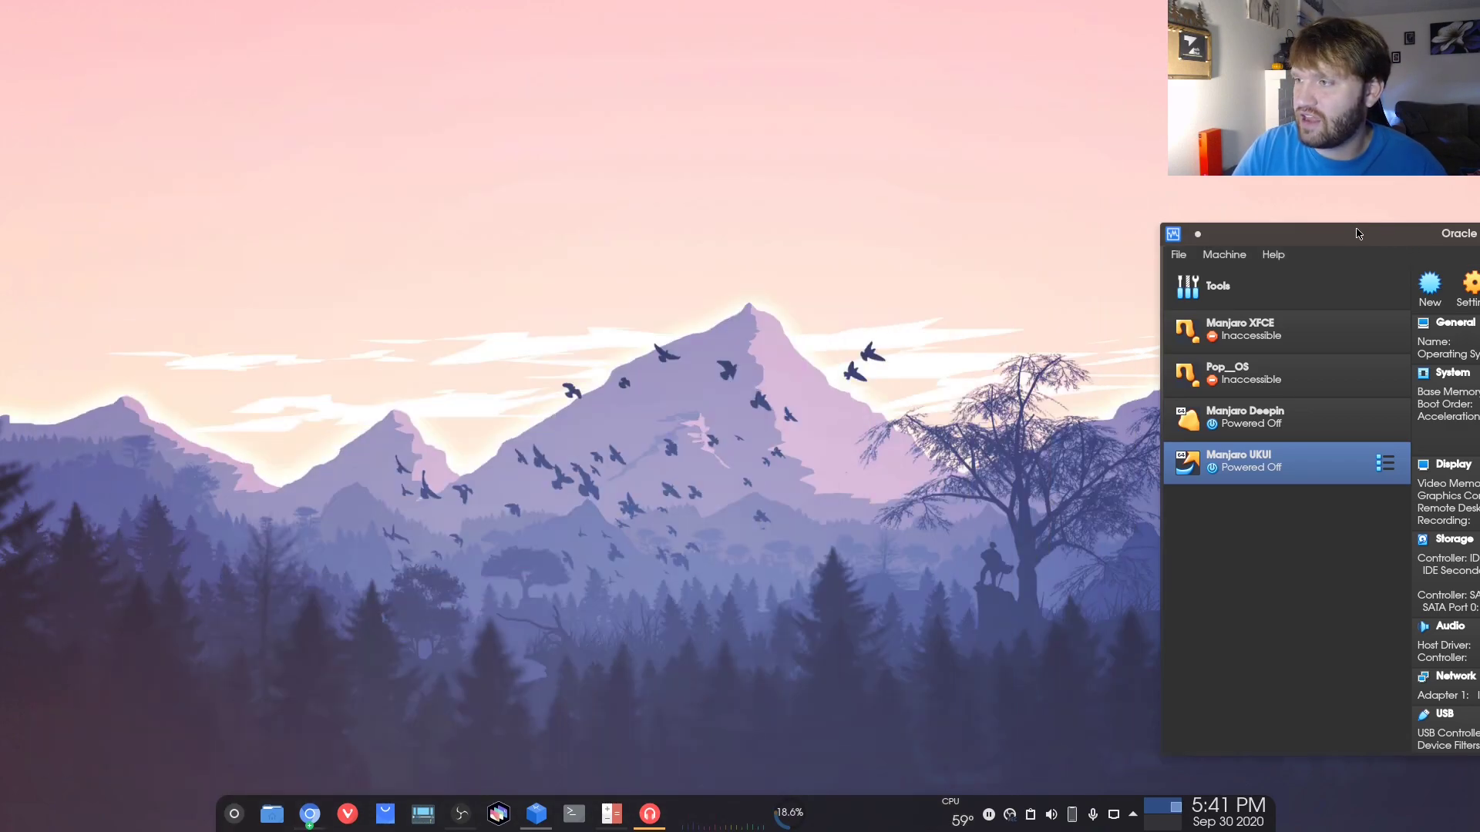
left_click_drag(1361, 233, 429, 141)
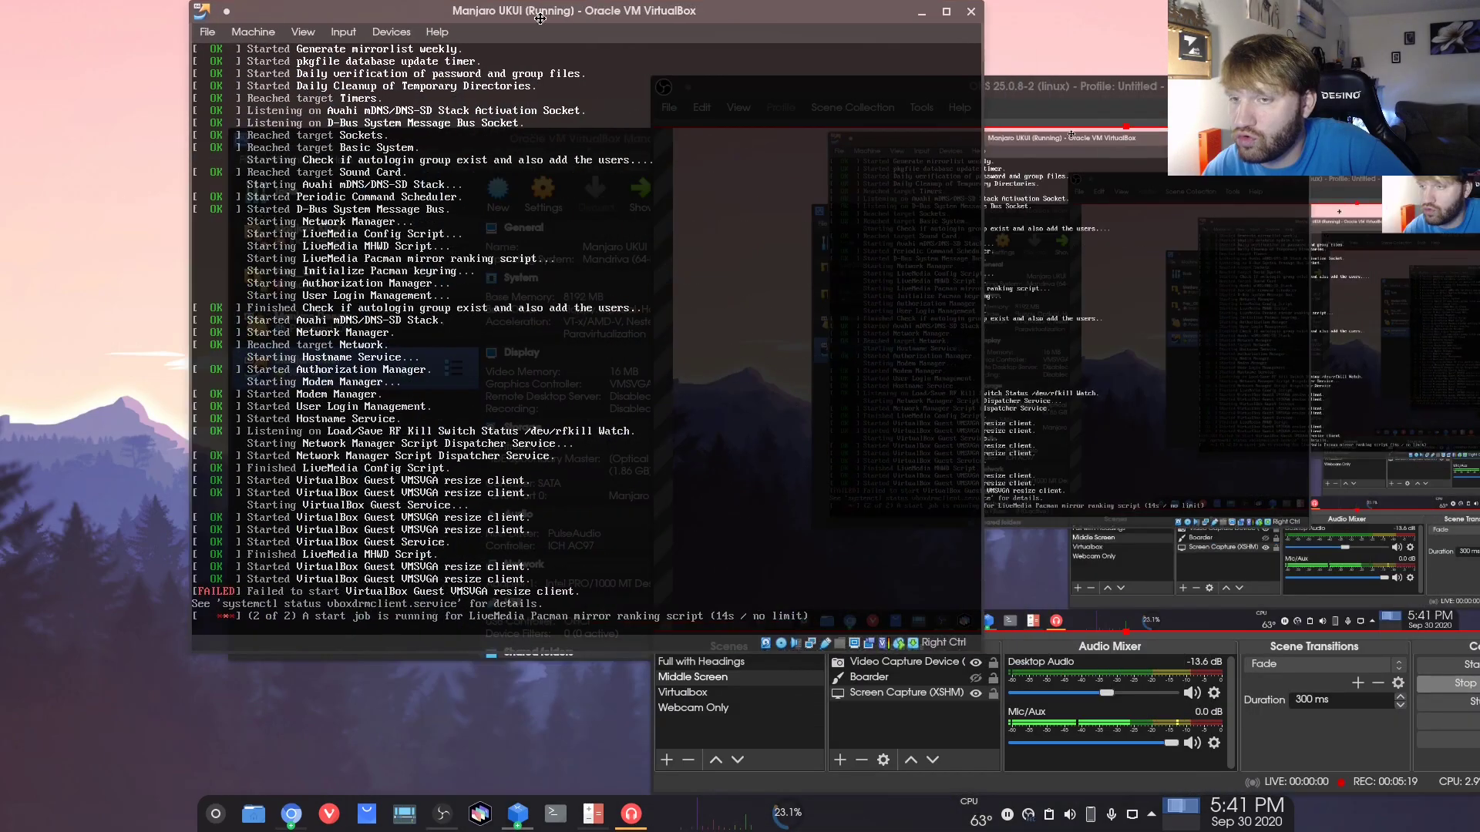
left_click_drag(650, 23, 581, 17)
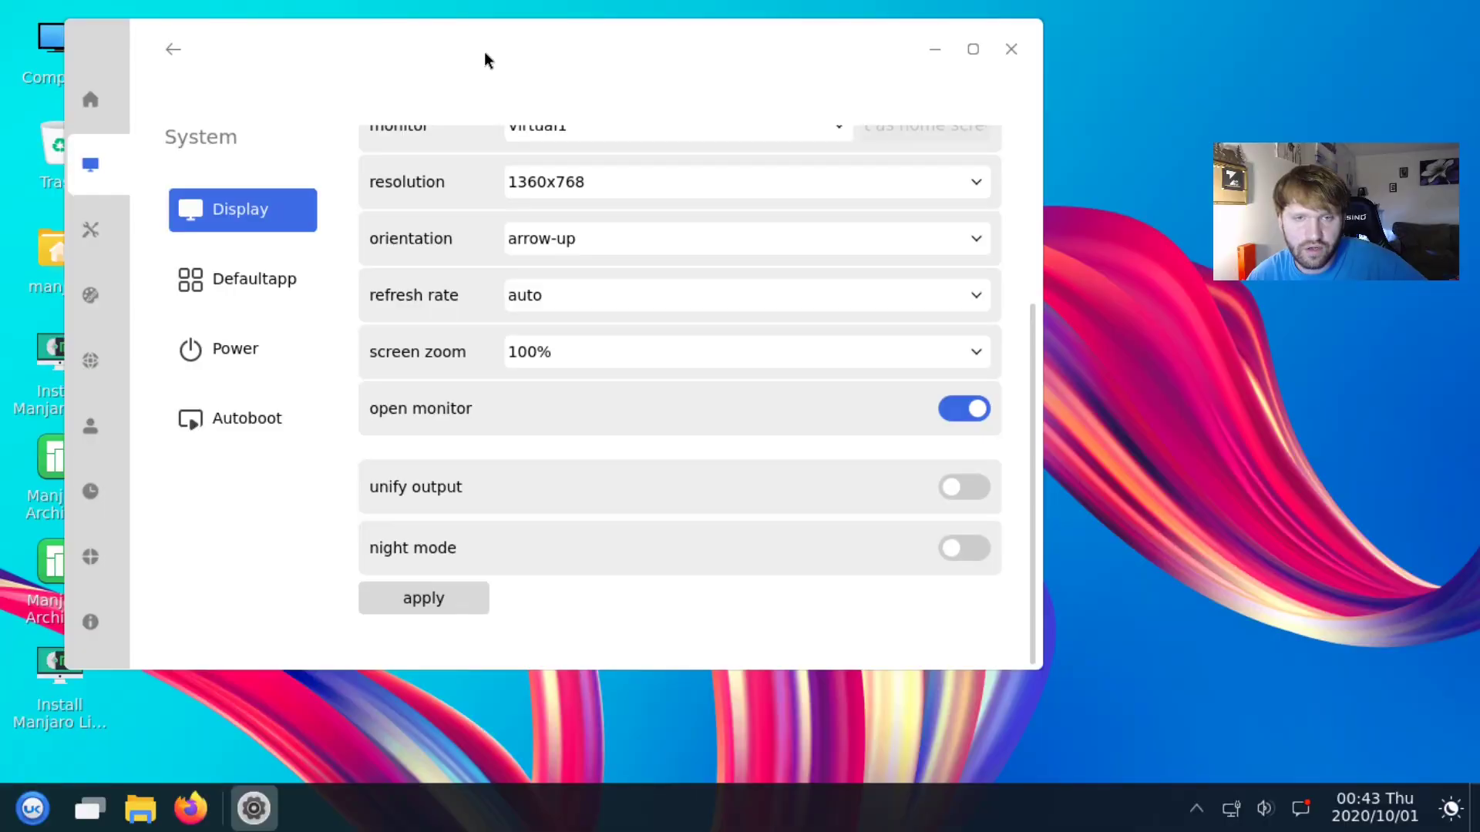
- From the Control Center home, open System and view the Defaultapp, Power and Autoboot pages
left_click_drag(485, 57, 640, 95)
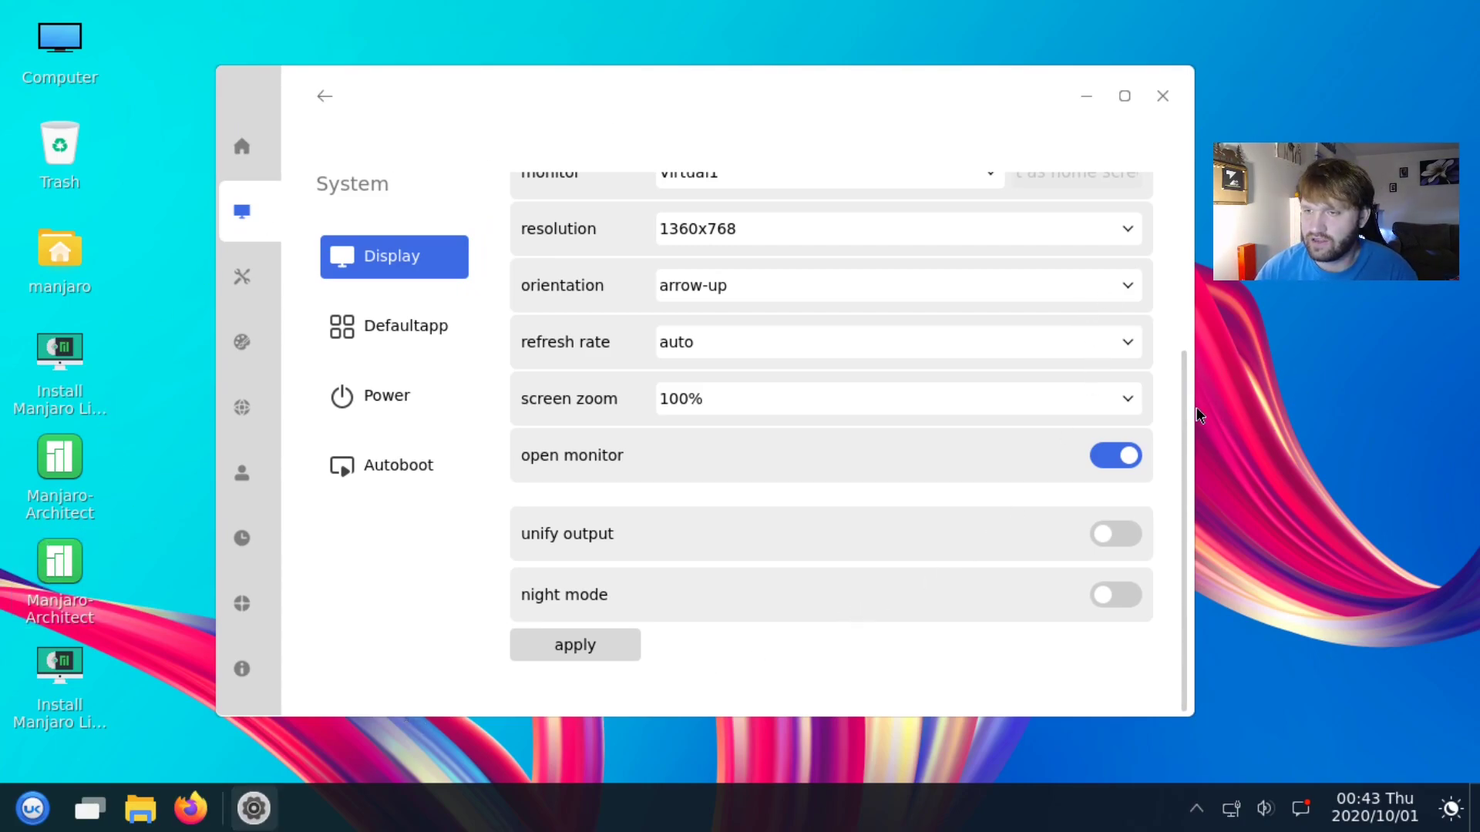
scroll(1183, 412, "up", 4)
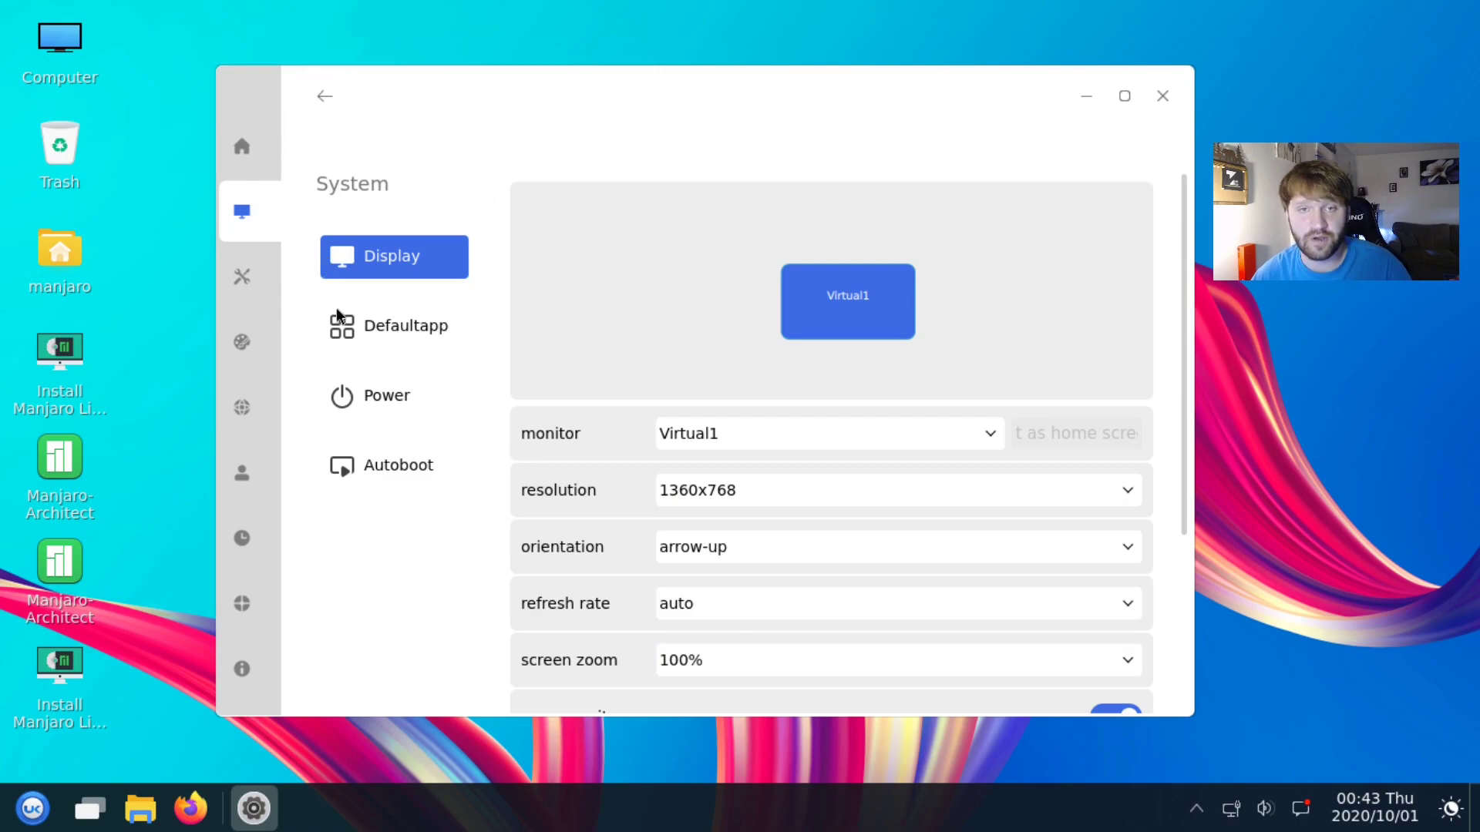
left_click(239, 151)
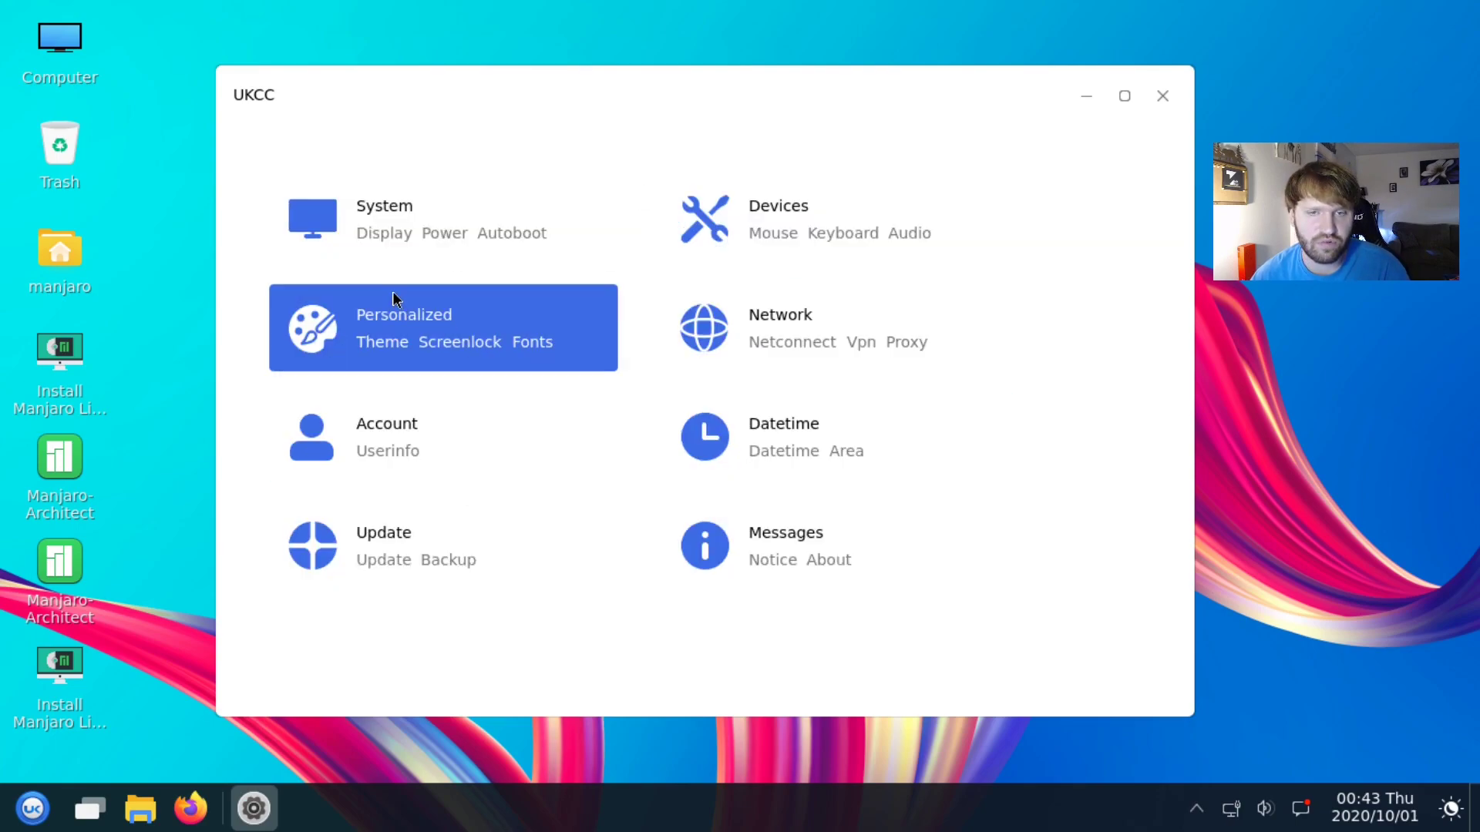
left_click(385, 206)
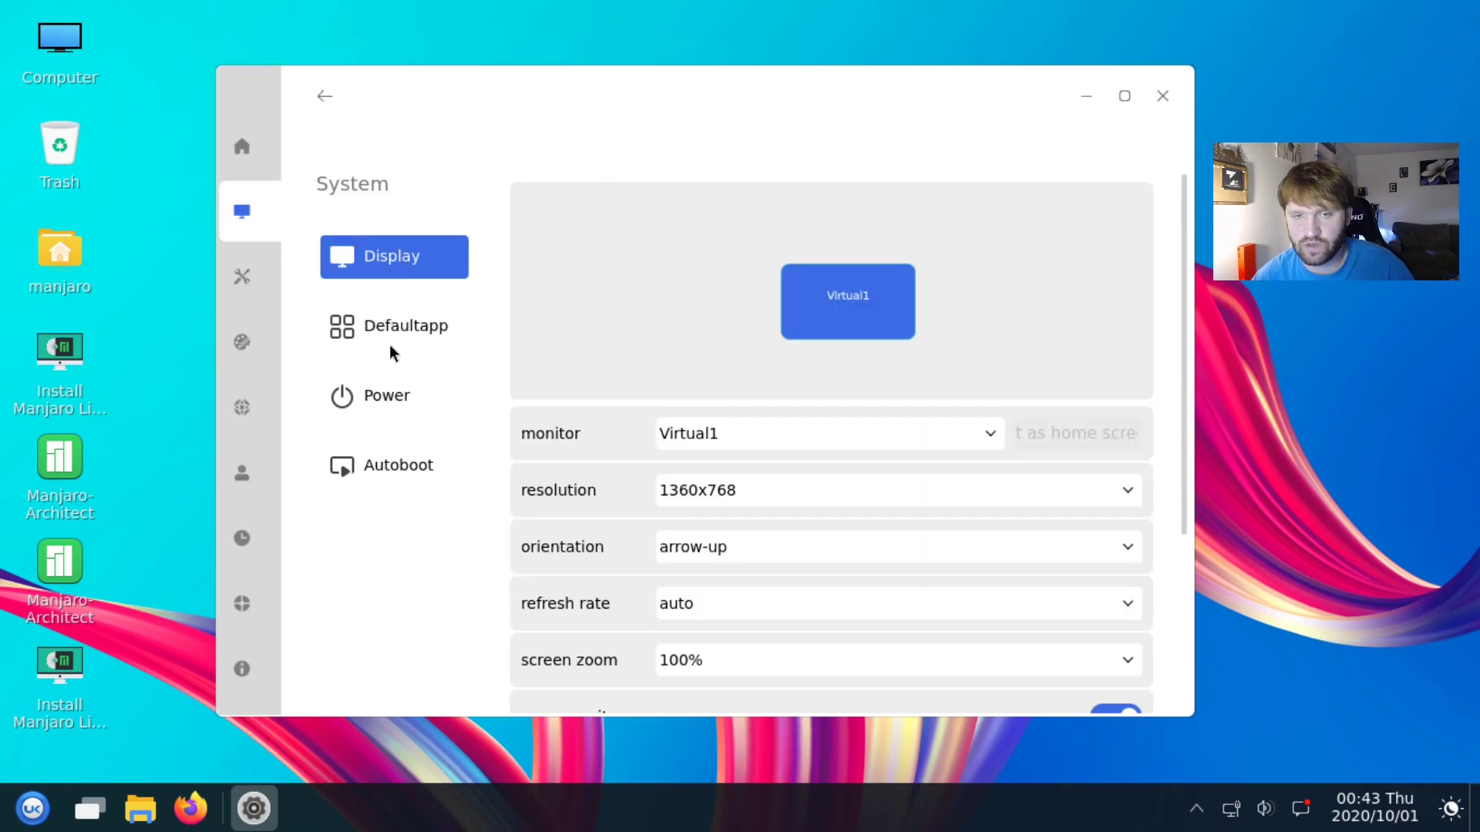
left_click(445, 333)
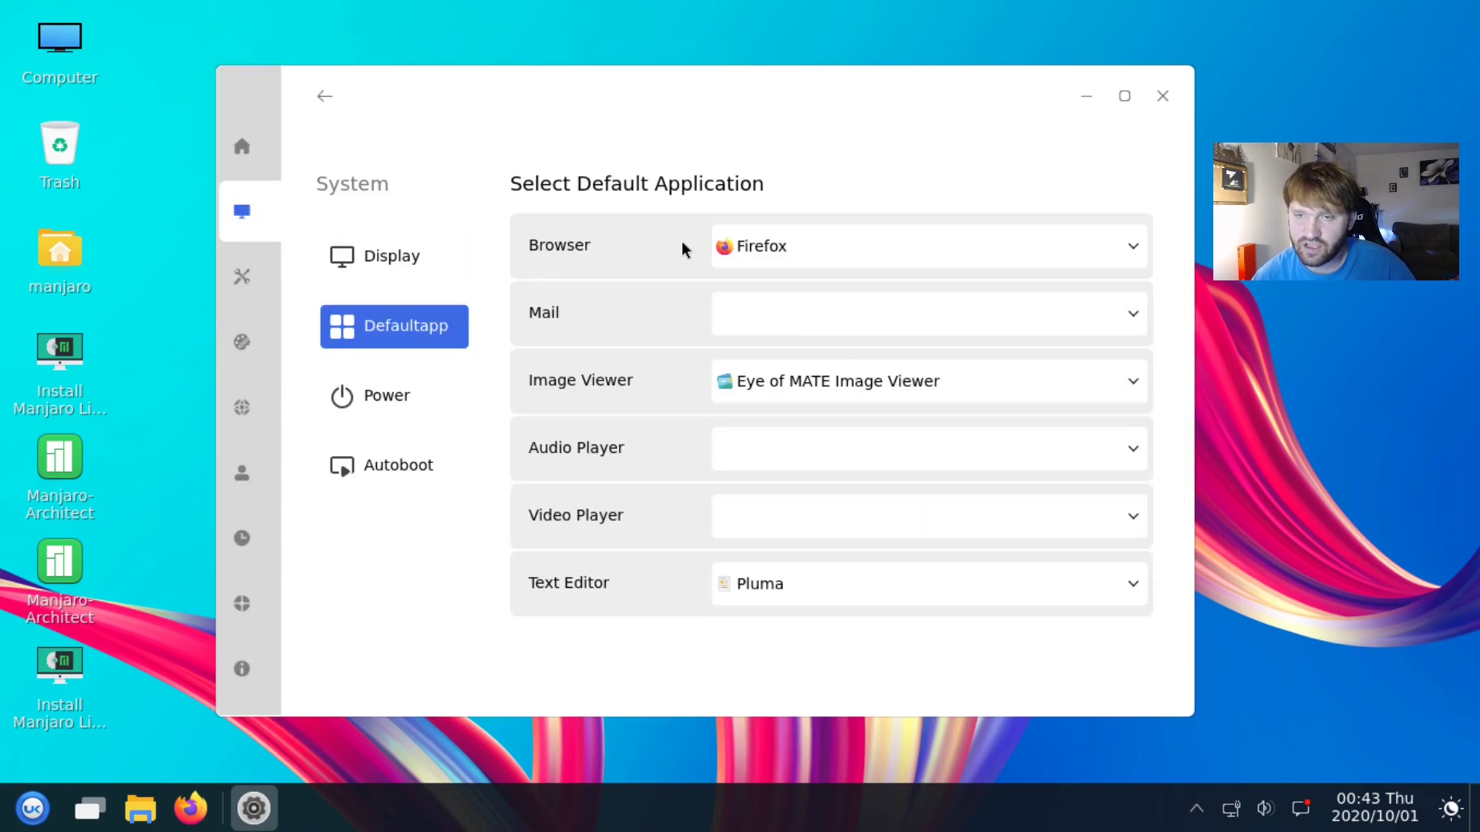
left_click(374, 414)
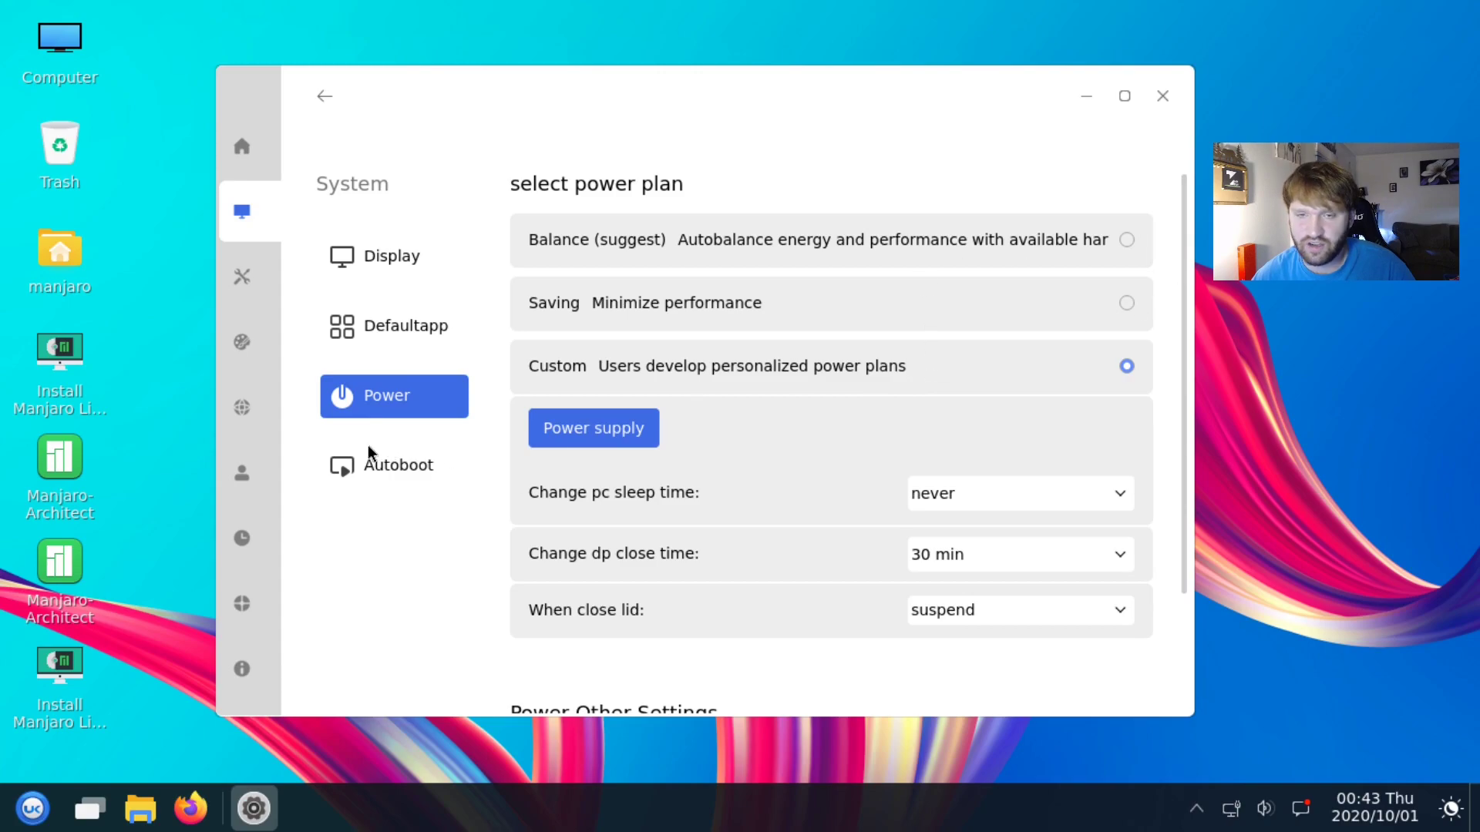
left_click(375, 472)
- Set the pink calla-lily picture as the desktop background
left_click(242, 342)
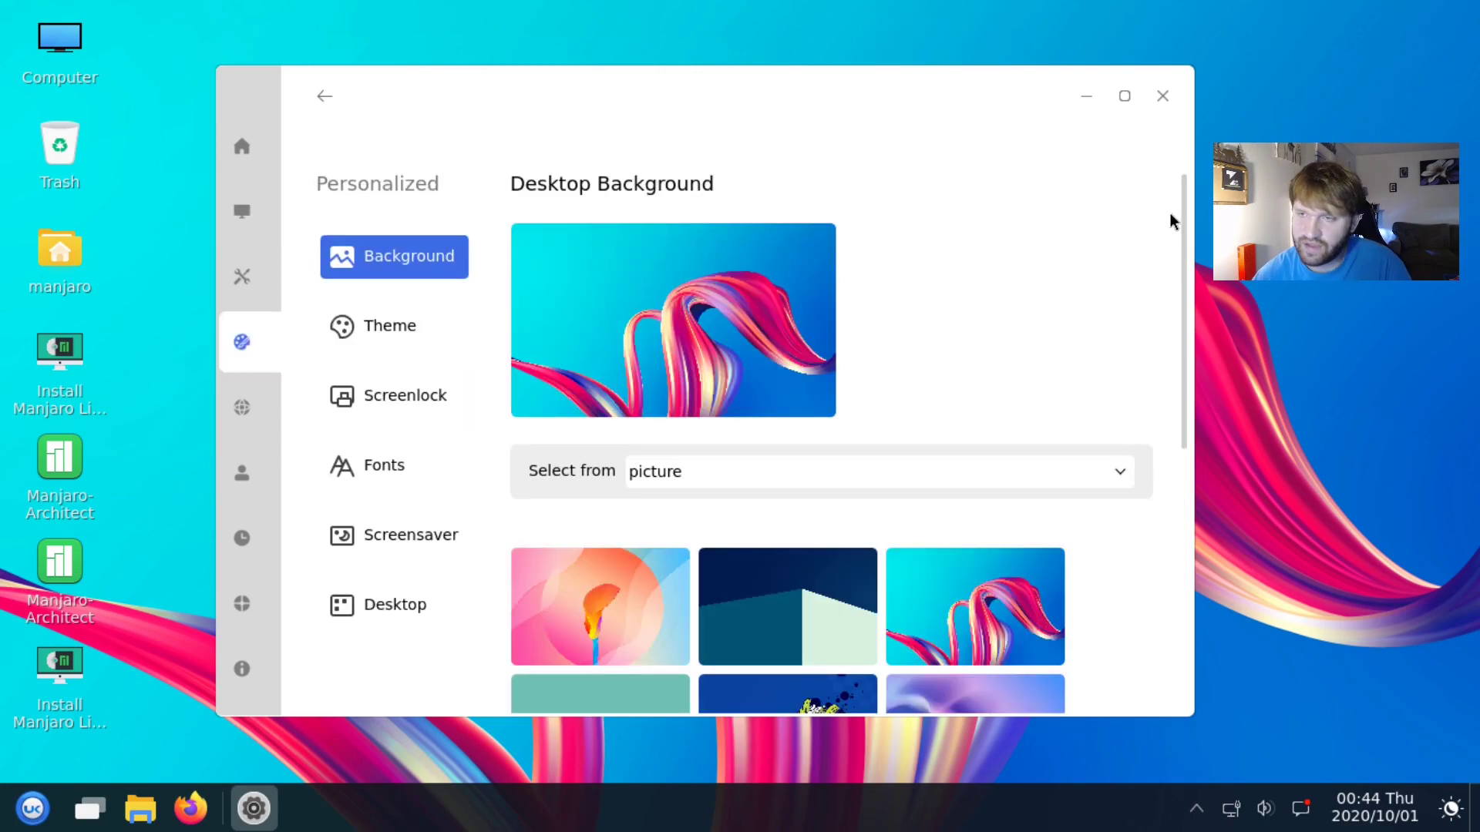
left_click_drag(1174, 222, 1140, 399)
left_click(542, 260)
left_click_drag(607, 80, 687, 17)
- Try the Dark theme, then switch back to the Default theme
left_click(497, 262)
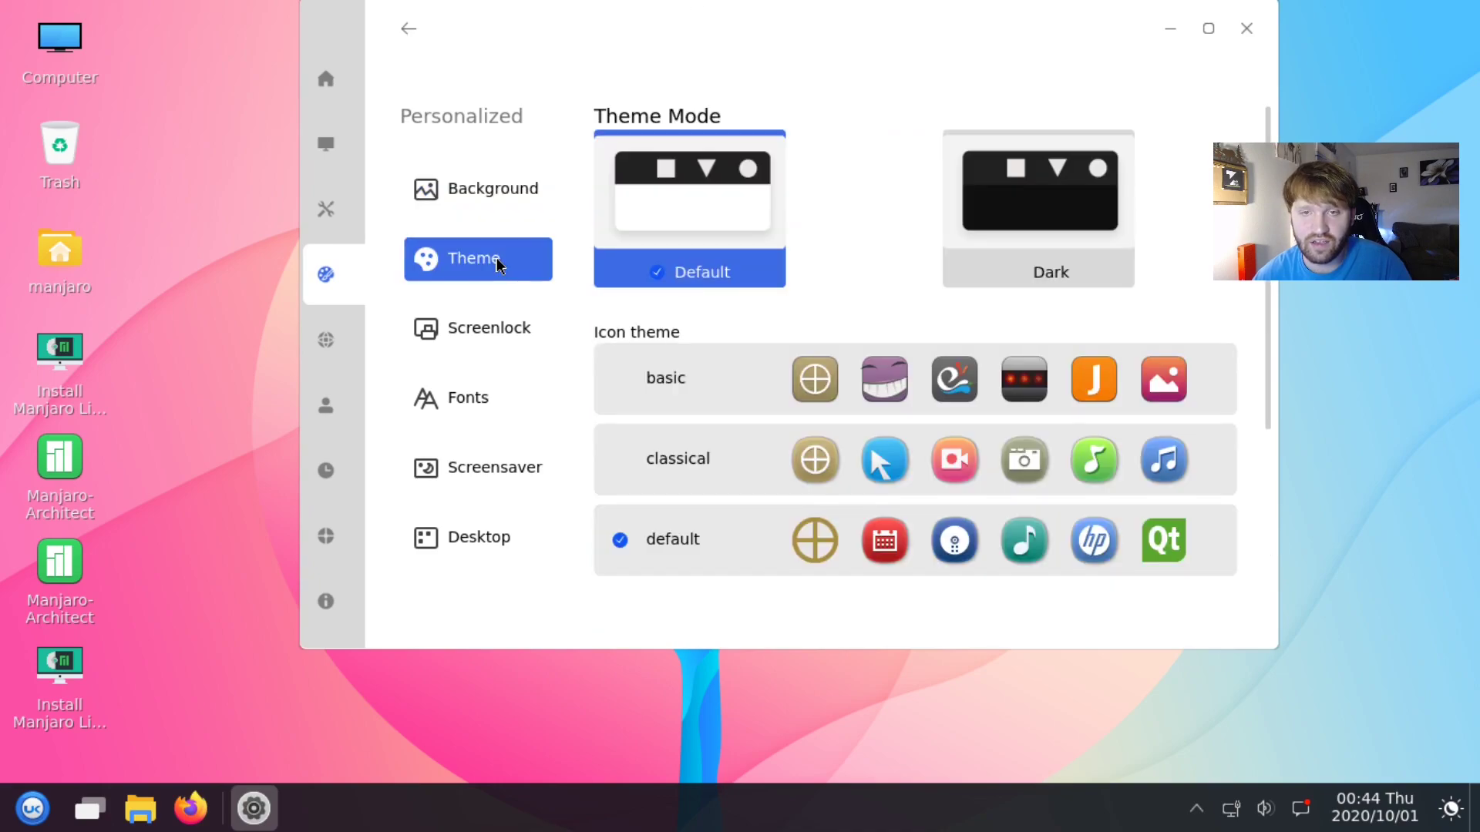
left_click_drag(868, 9, 839, 73)
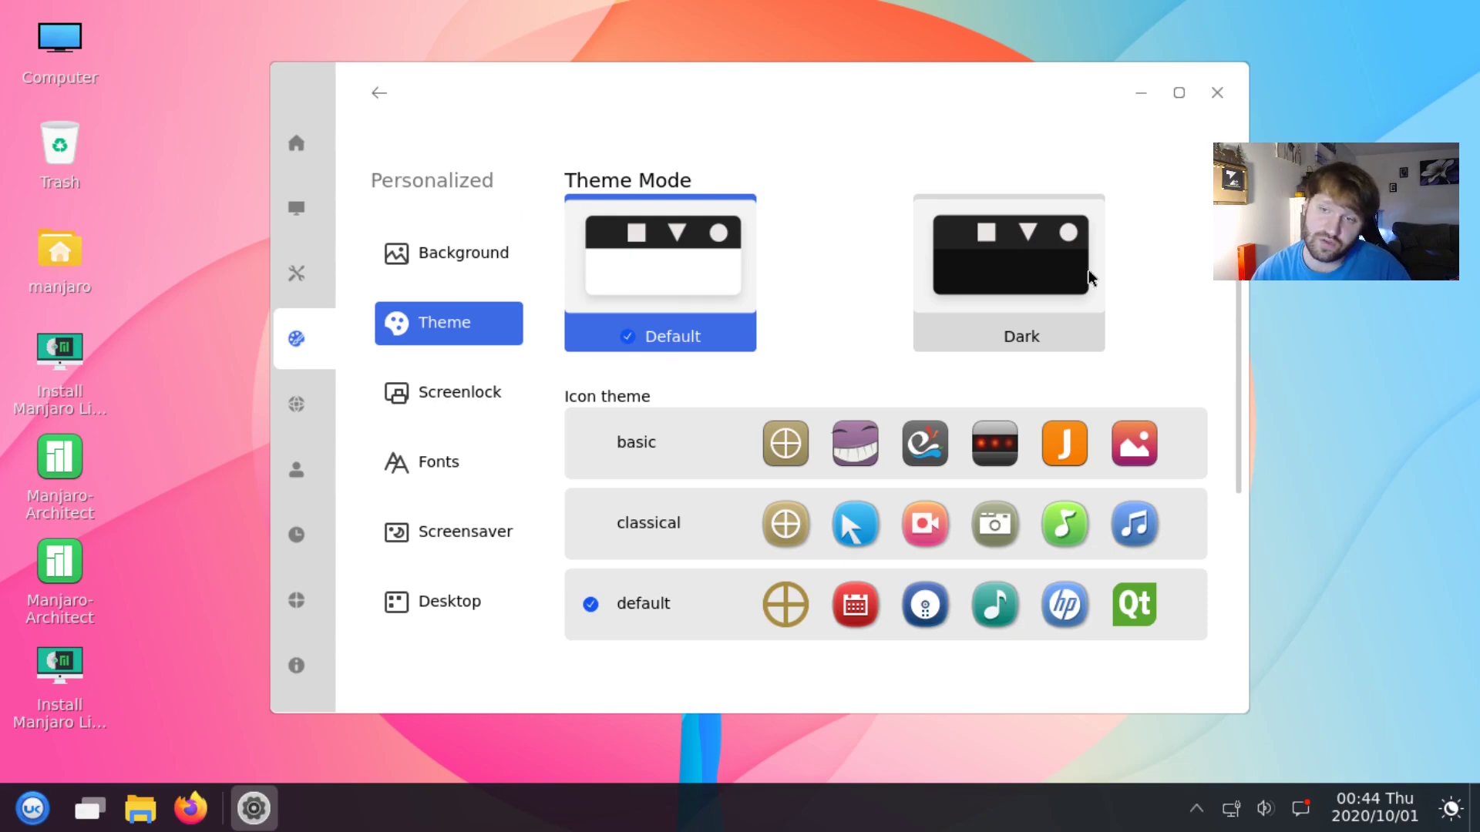
left_click(989, 279)
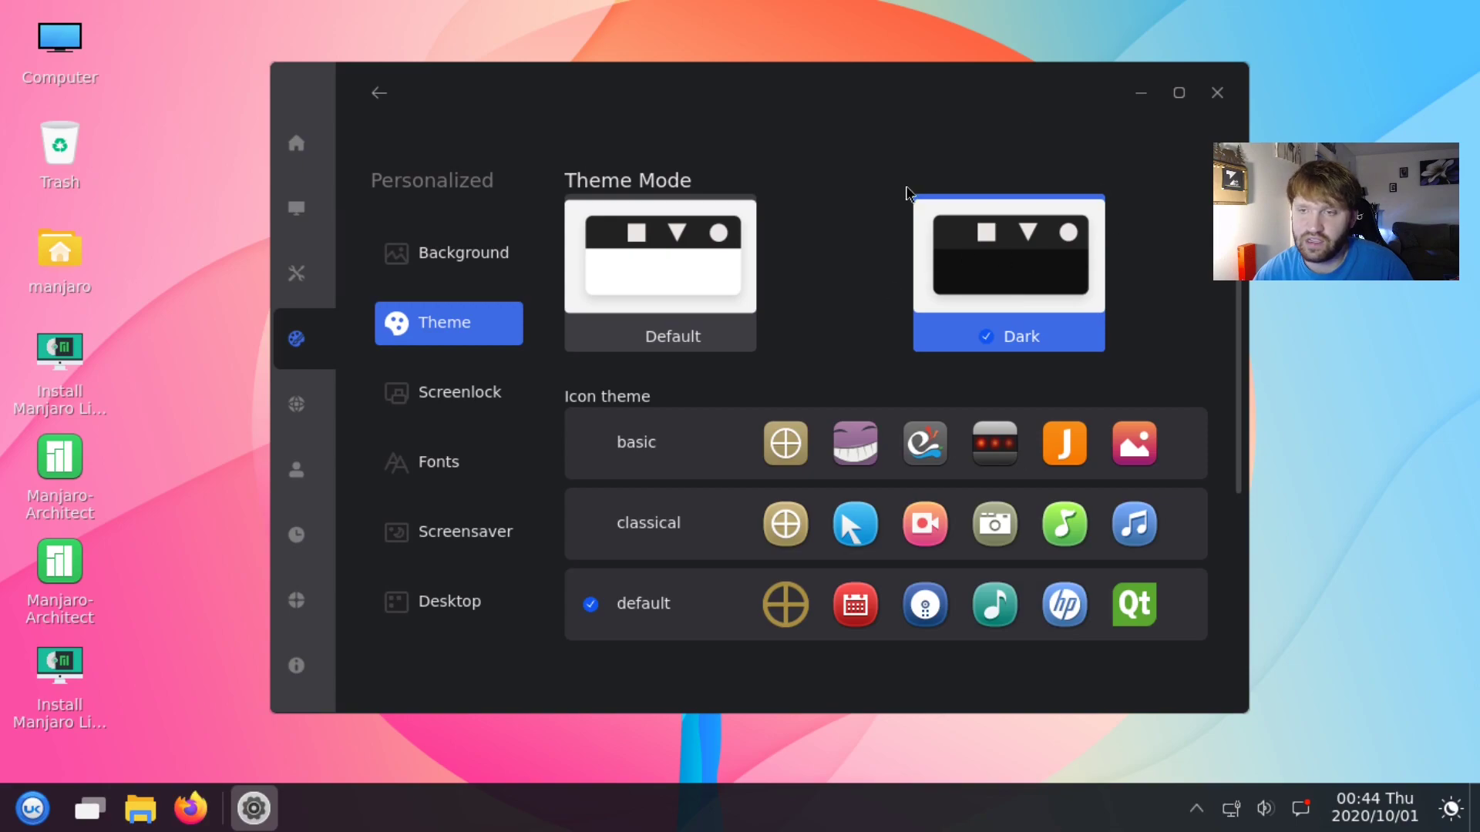
left_click(753, 288)
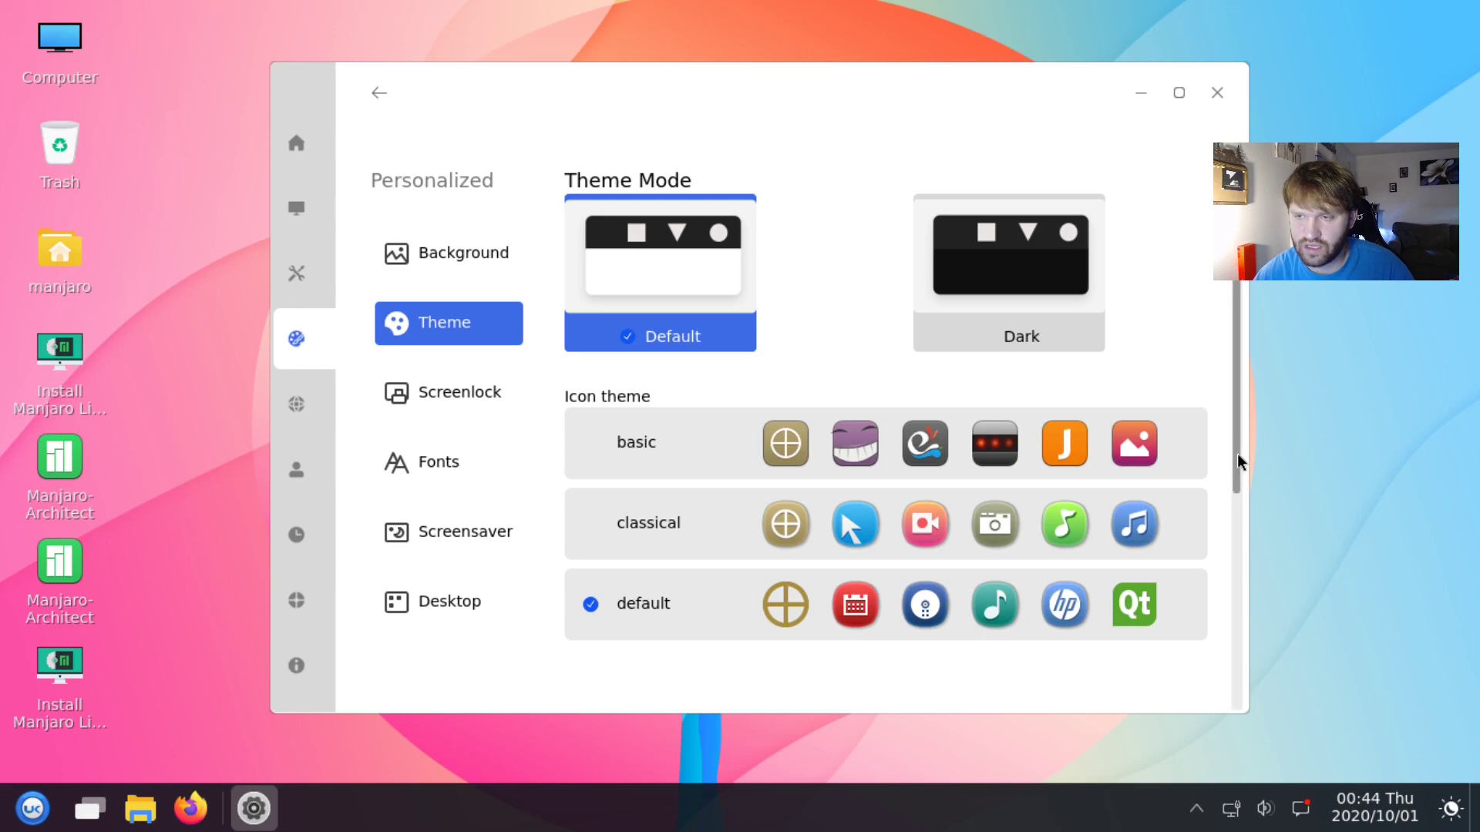
- Choose Adwaita as the cursor theme
left_click_drag(1239, 461, 1229, 701)
left_click(845, 431)
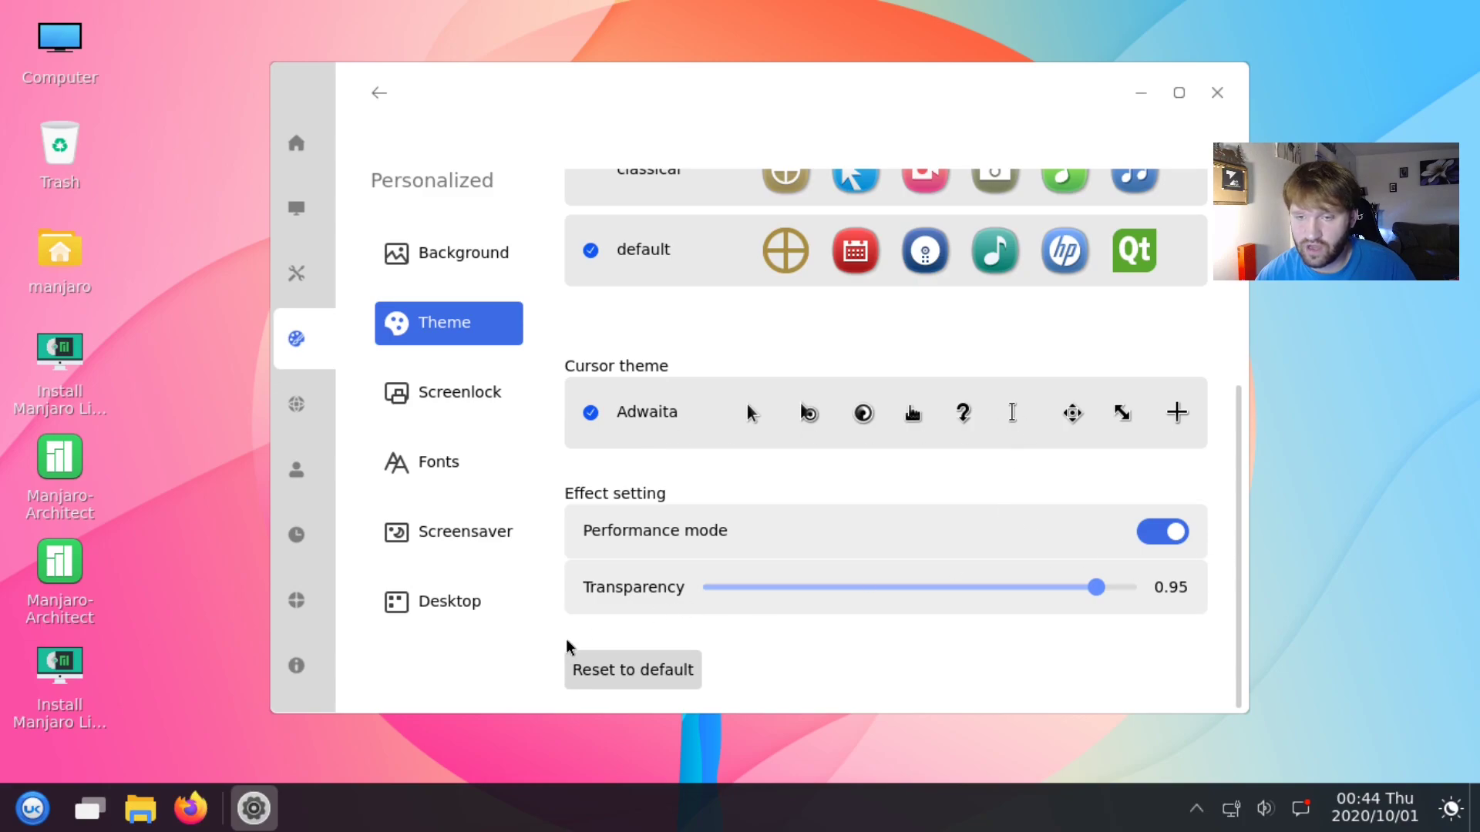
left_click(296, 403)
- View the Account, Datetime, Update, Messages and About pages, then close the Control Center
left_click(302, 484)
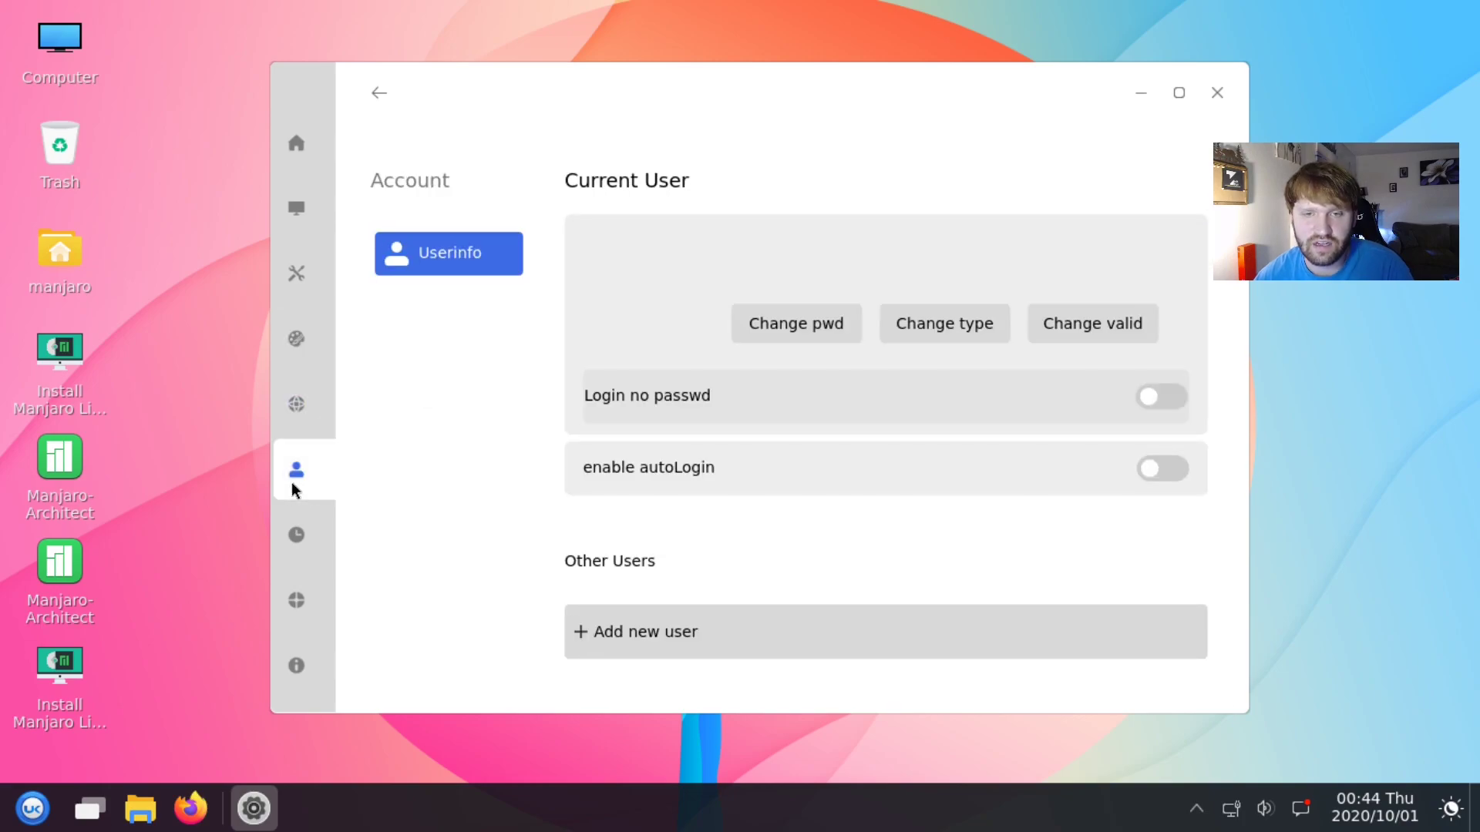
left_click(306, 538)
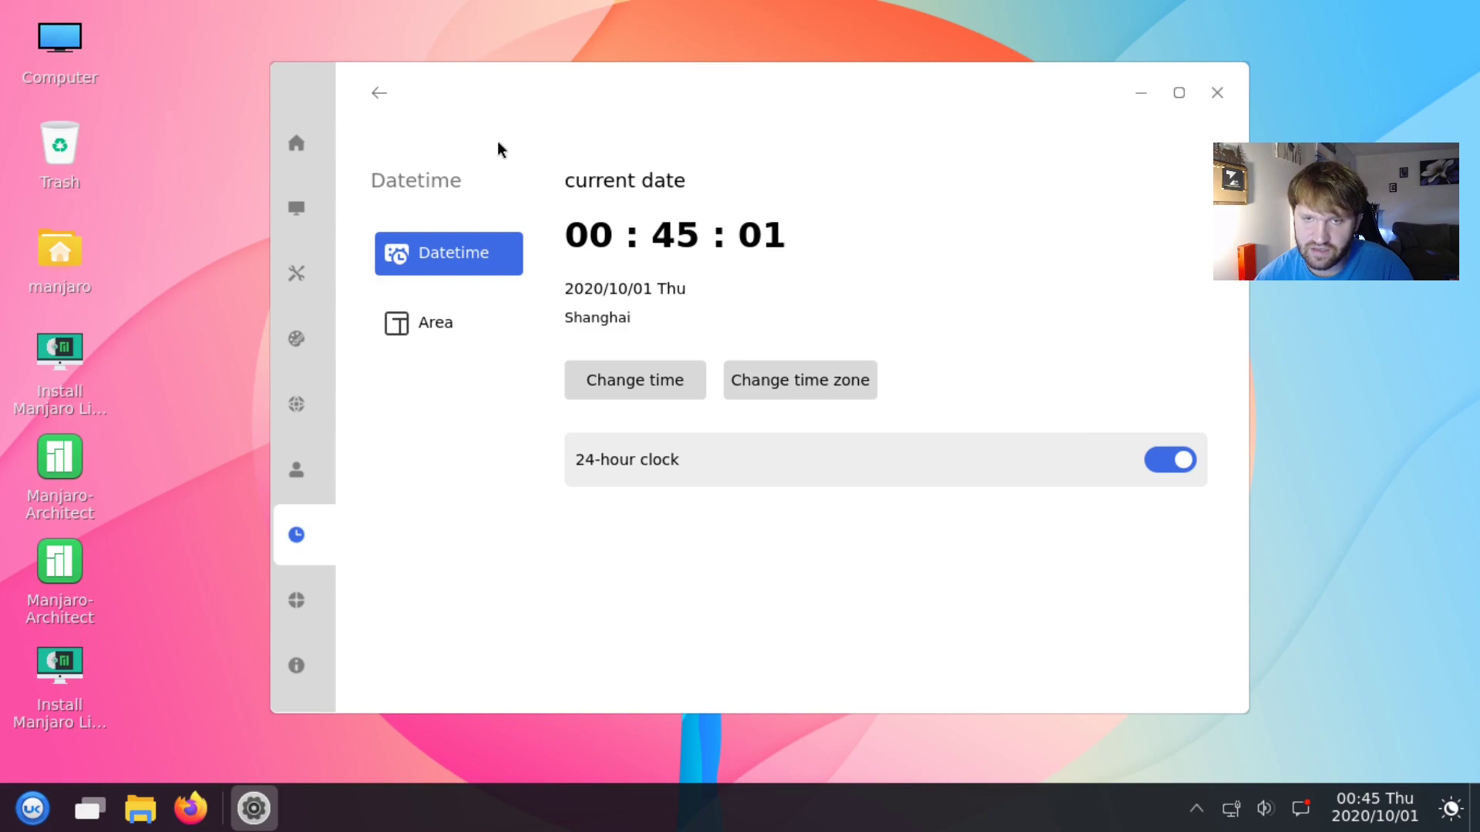
left_click(298, 602)
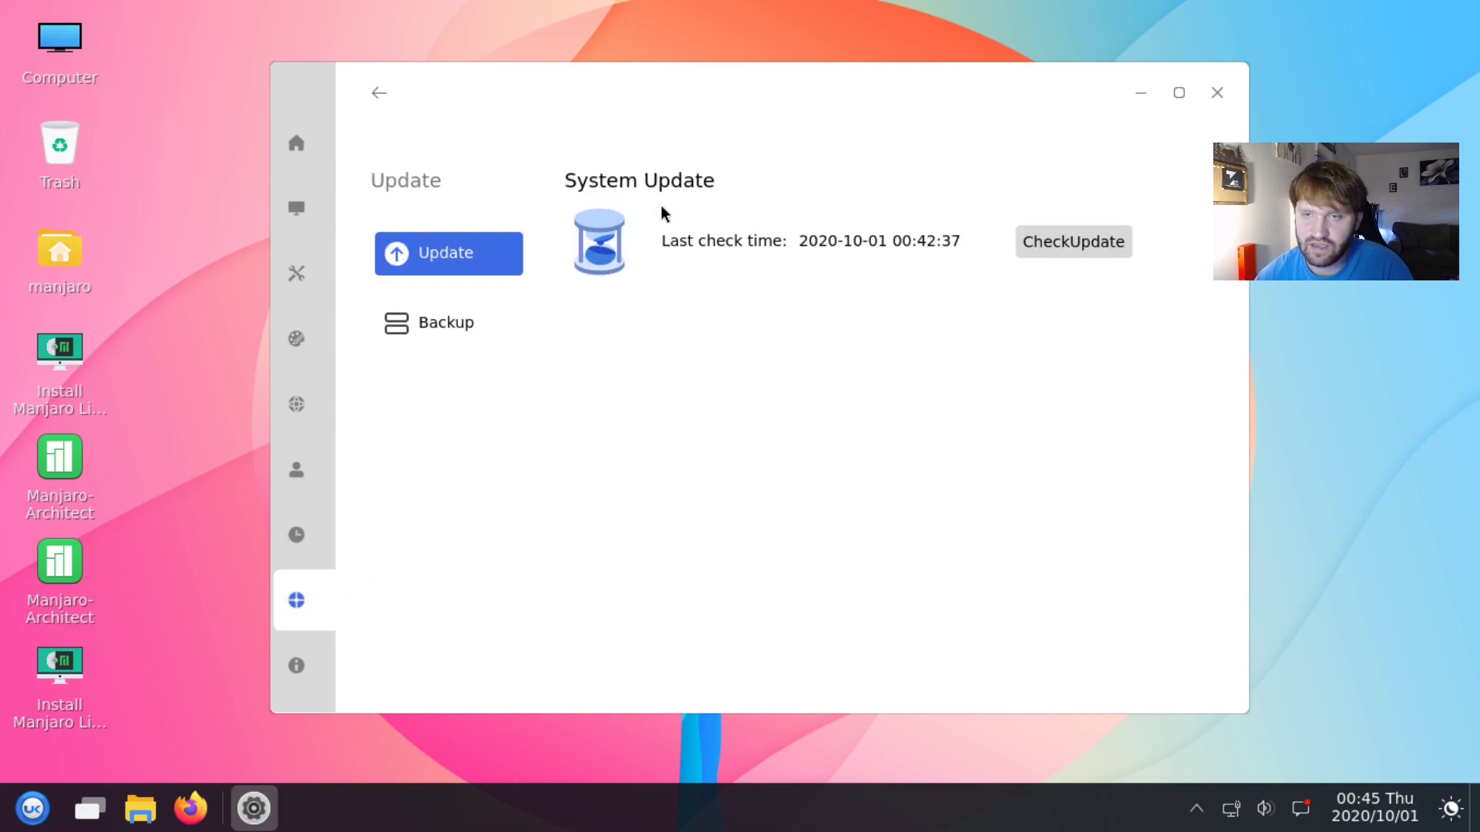
left_click(299, 661)
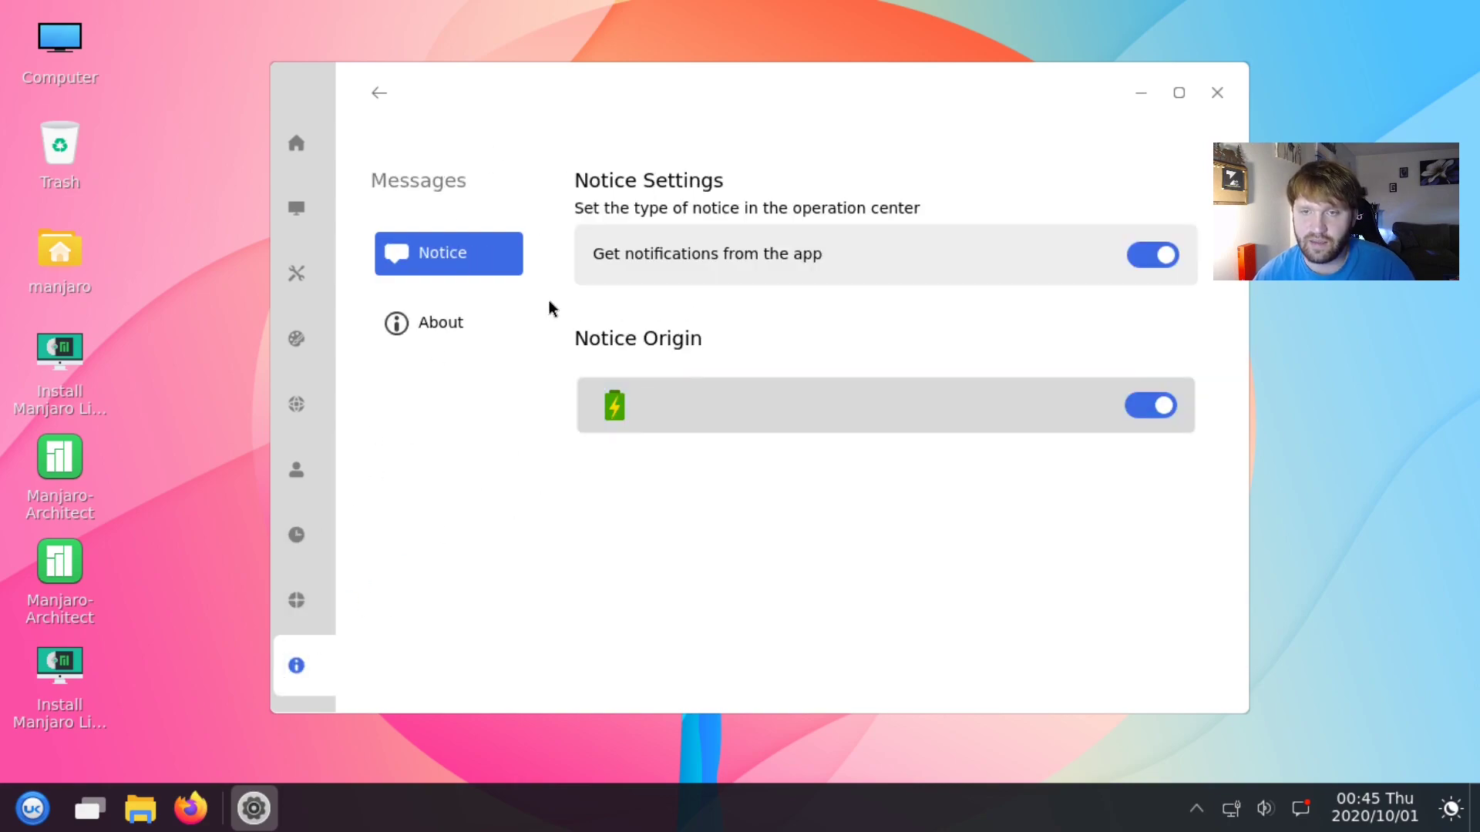
left_click(434, 331)
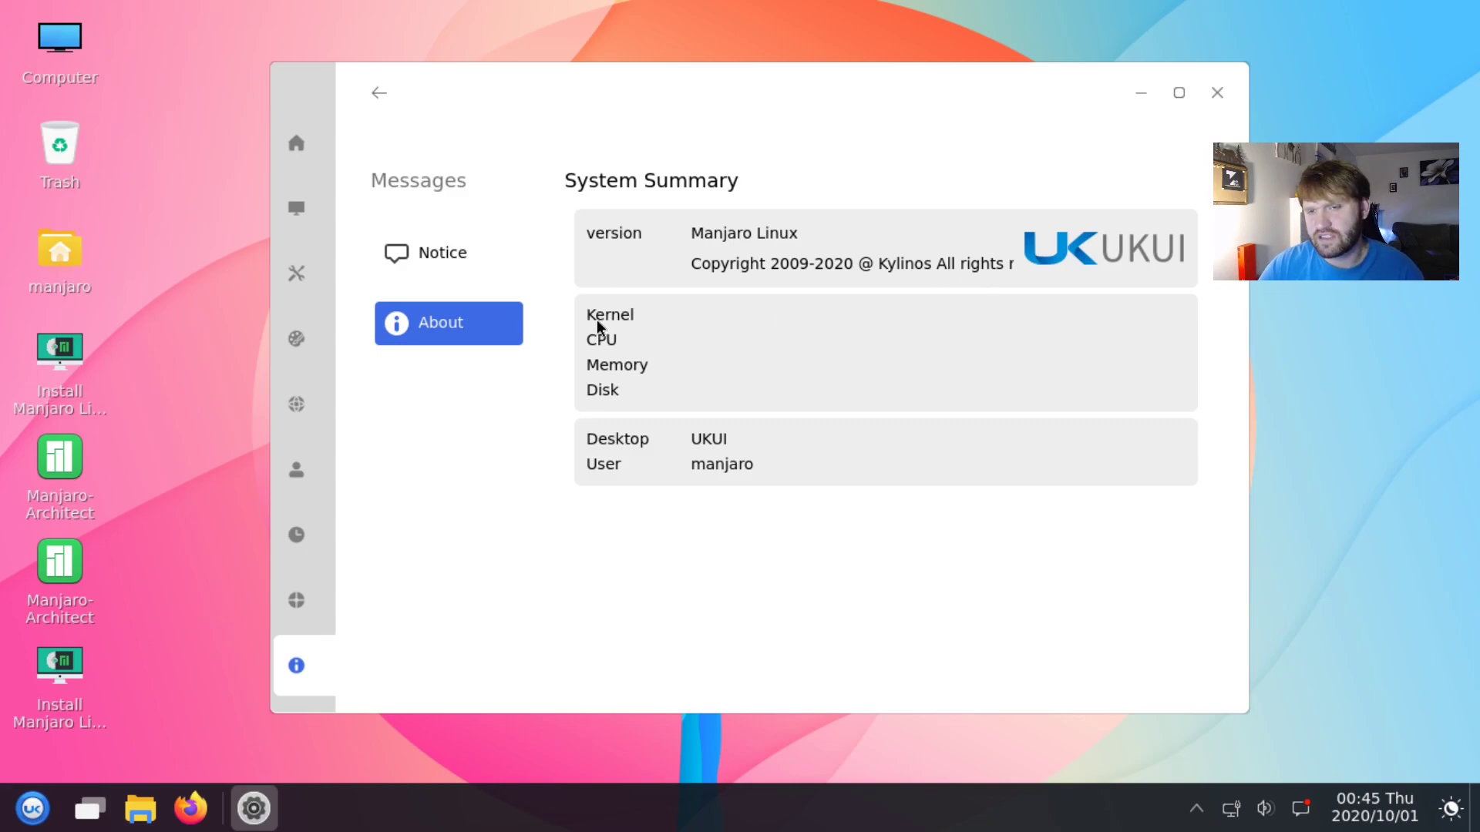
left_click(1217, 92)
- Search 'manj' in the application launcher and start Manjaro Settings Manager
left_click(31, 809)
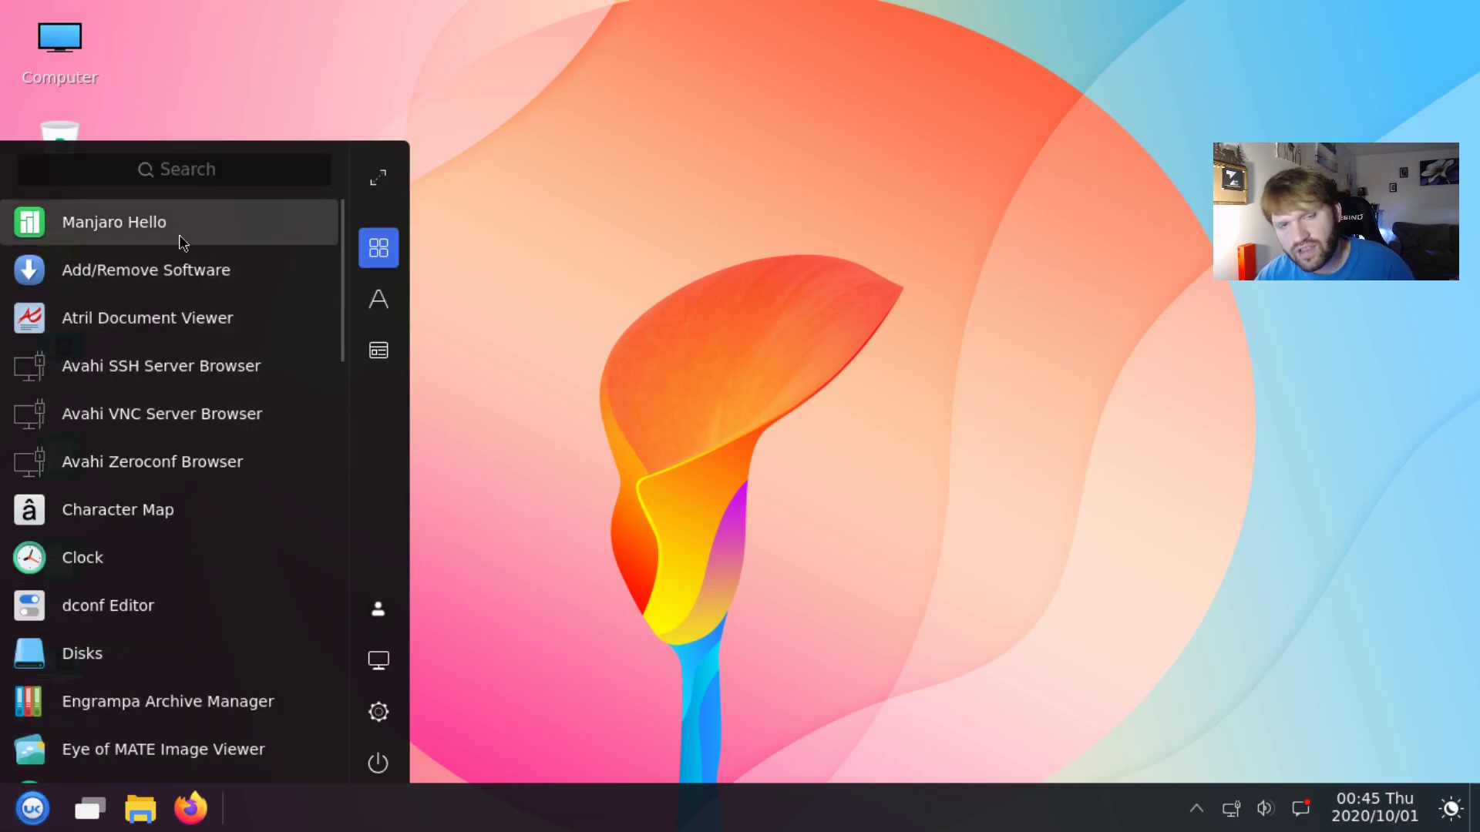
left_click(202, 171)
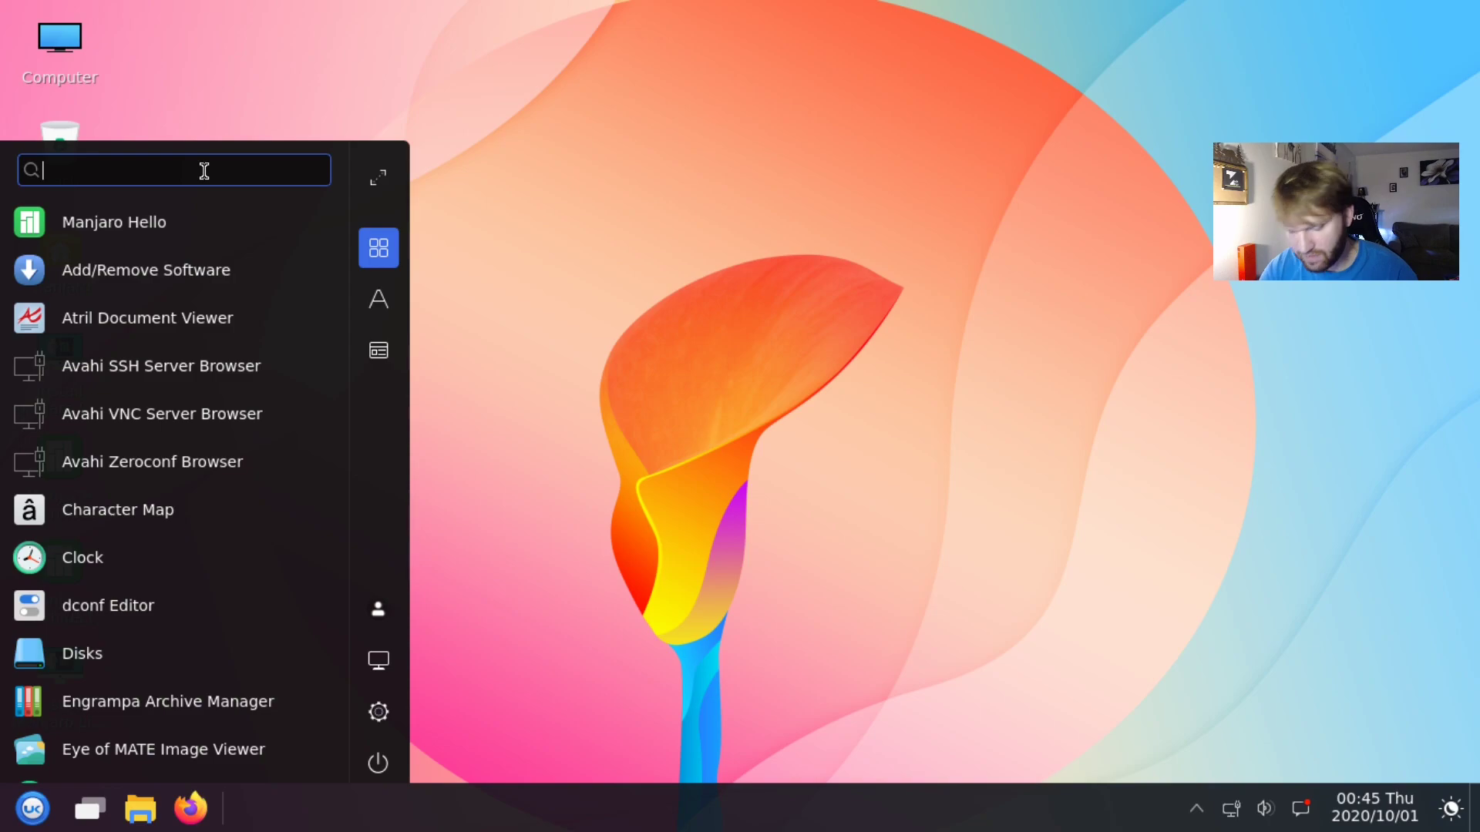
type("manj")
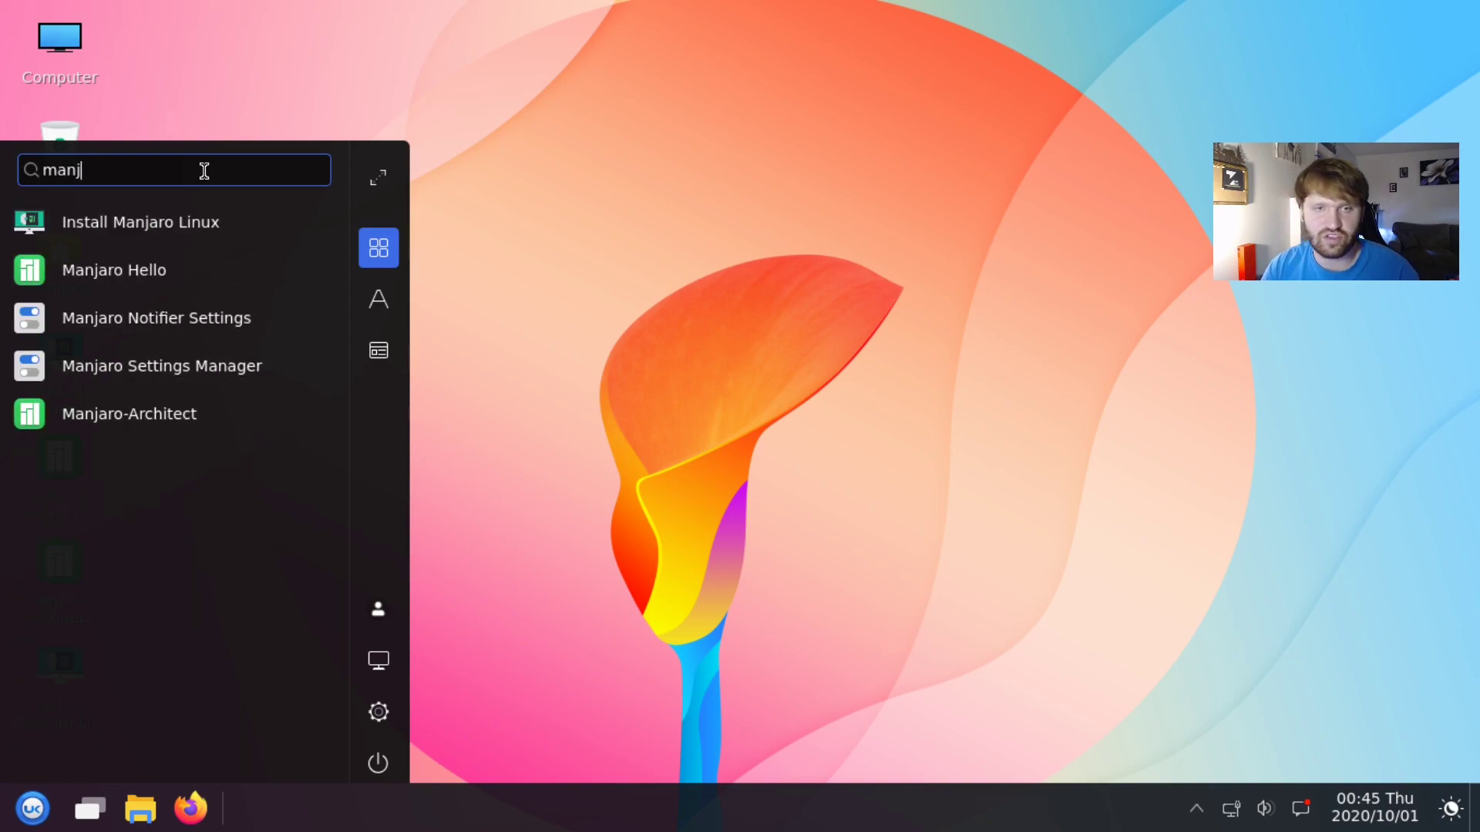
left_click(226, 381)
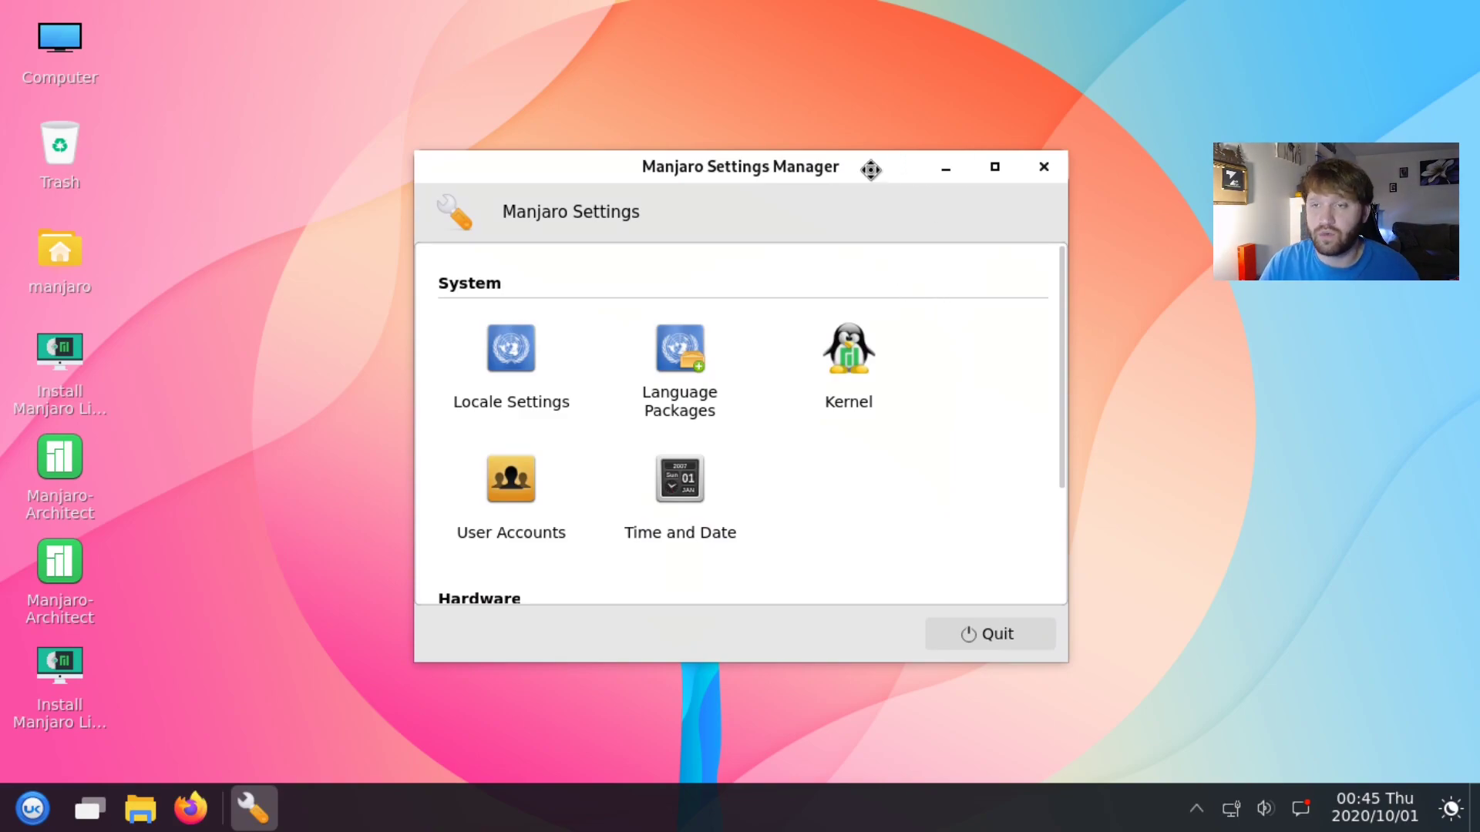
- Open the Kernel page, showing Linux 5.8.11-1 installed and running
left_click_drag(871, 169, 1055, 80)
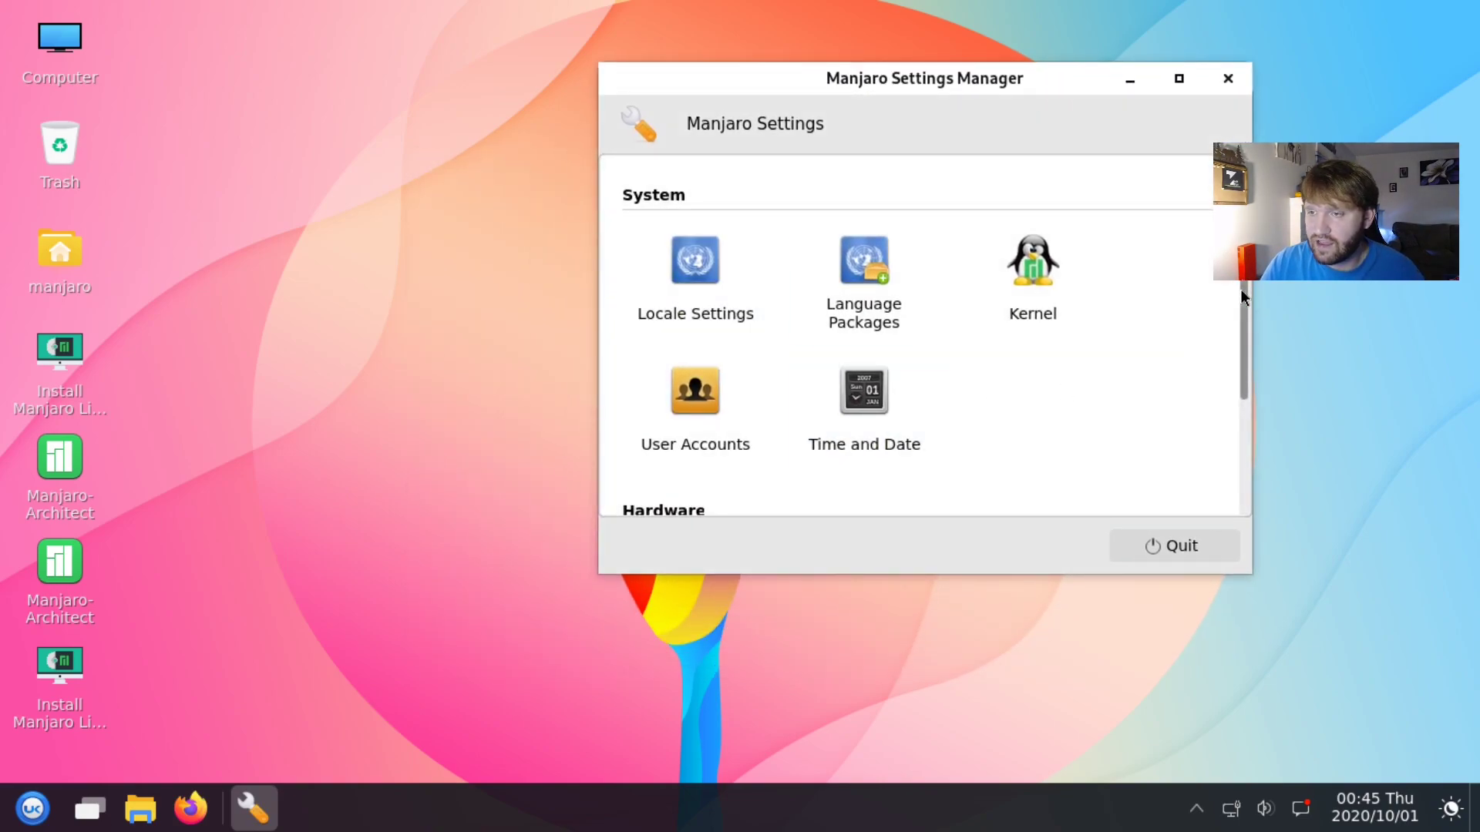
left_click_drag(1243, 303, 1263, 453)
left_click(869, 449)
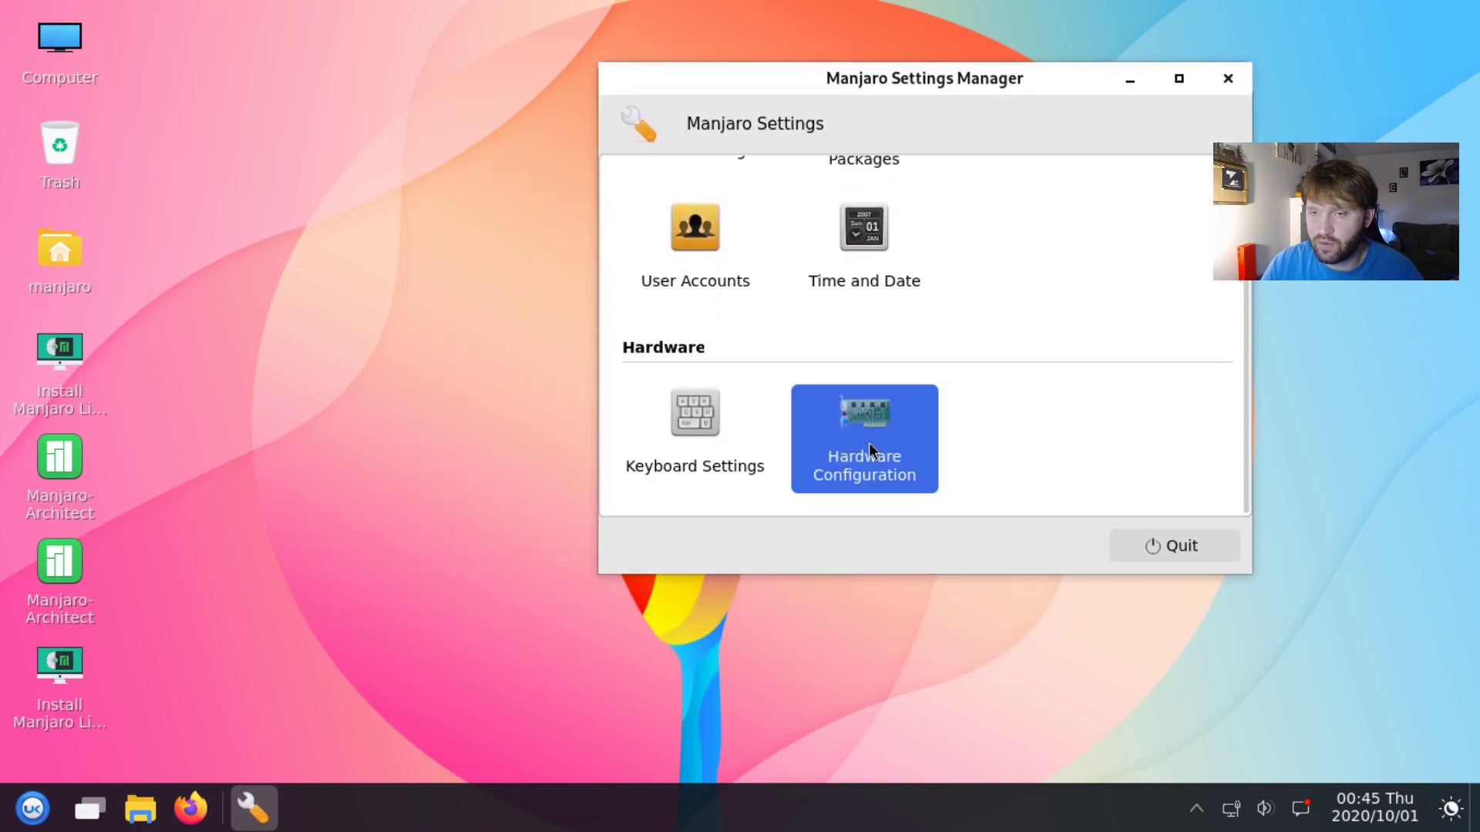
left_click_drag(1243, 383, 1089, 238)
left_click(1041, 285)
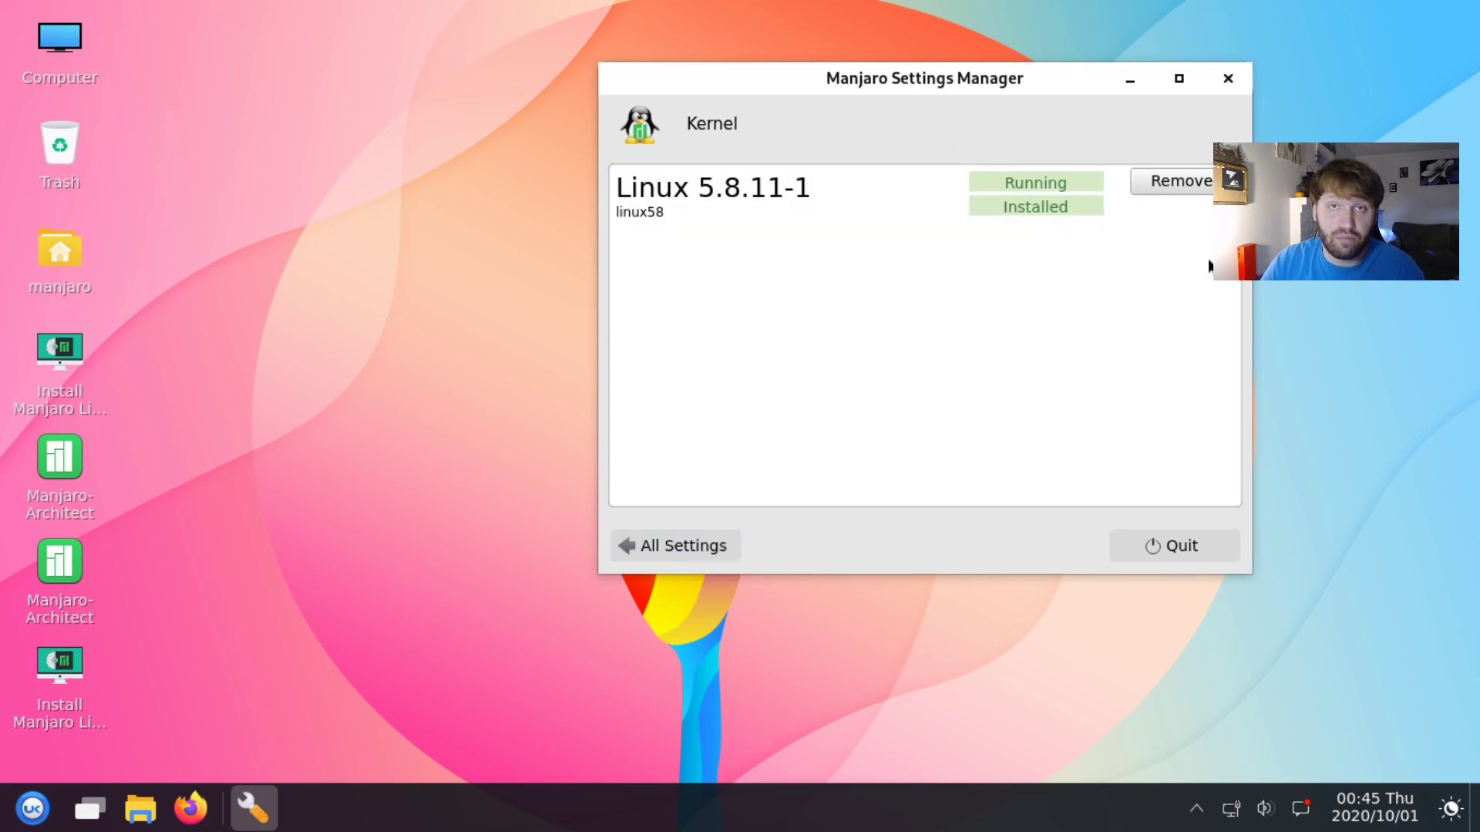
- Close Settings Manager, check the tray calendar, then open the notification center
left_click(1225, 80)
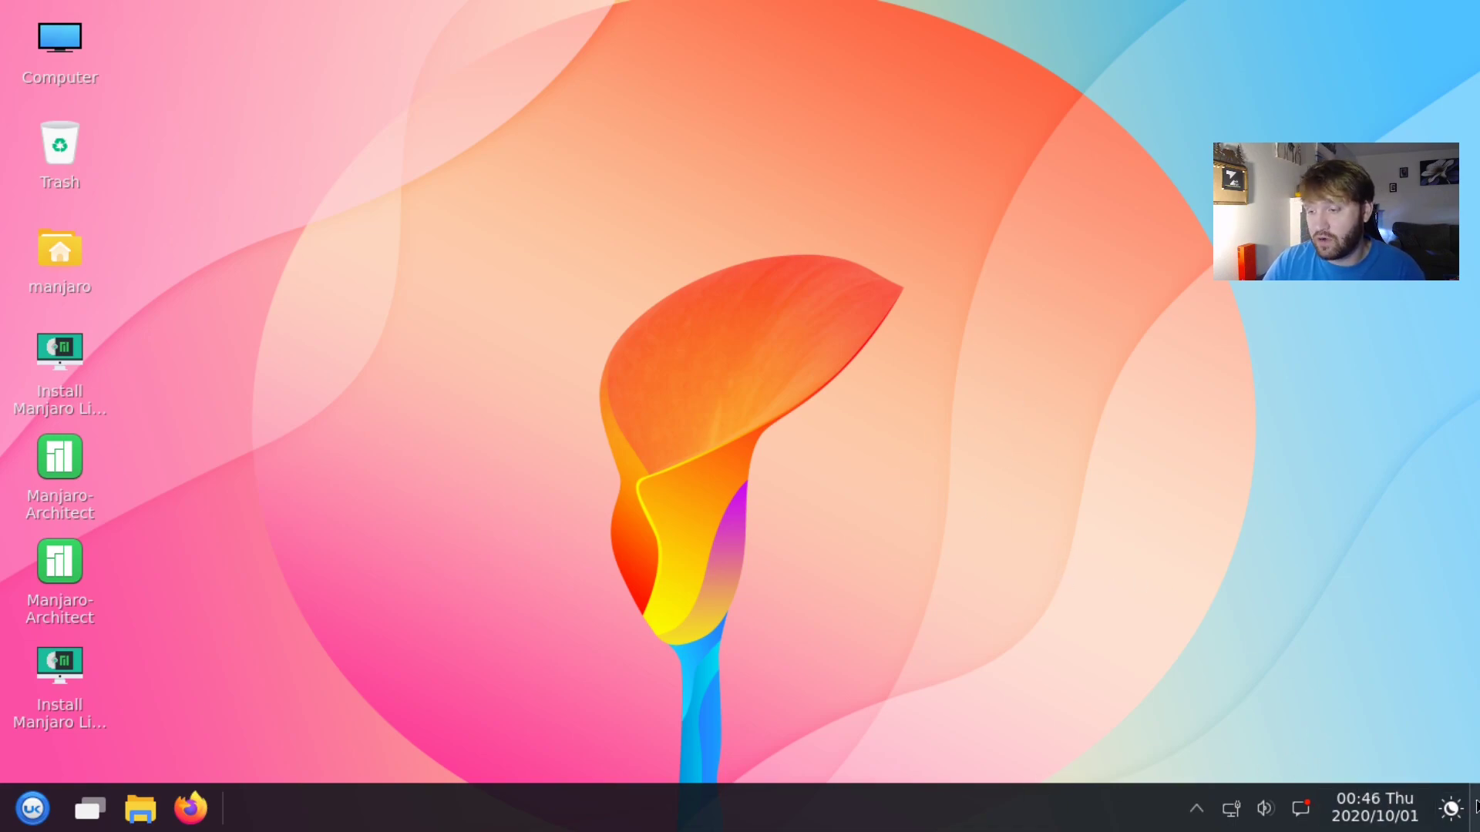
left_click(1374, 806)
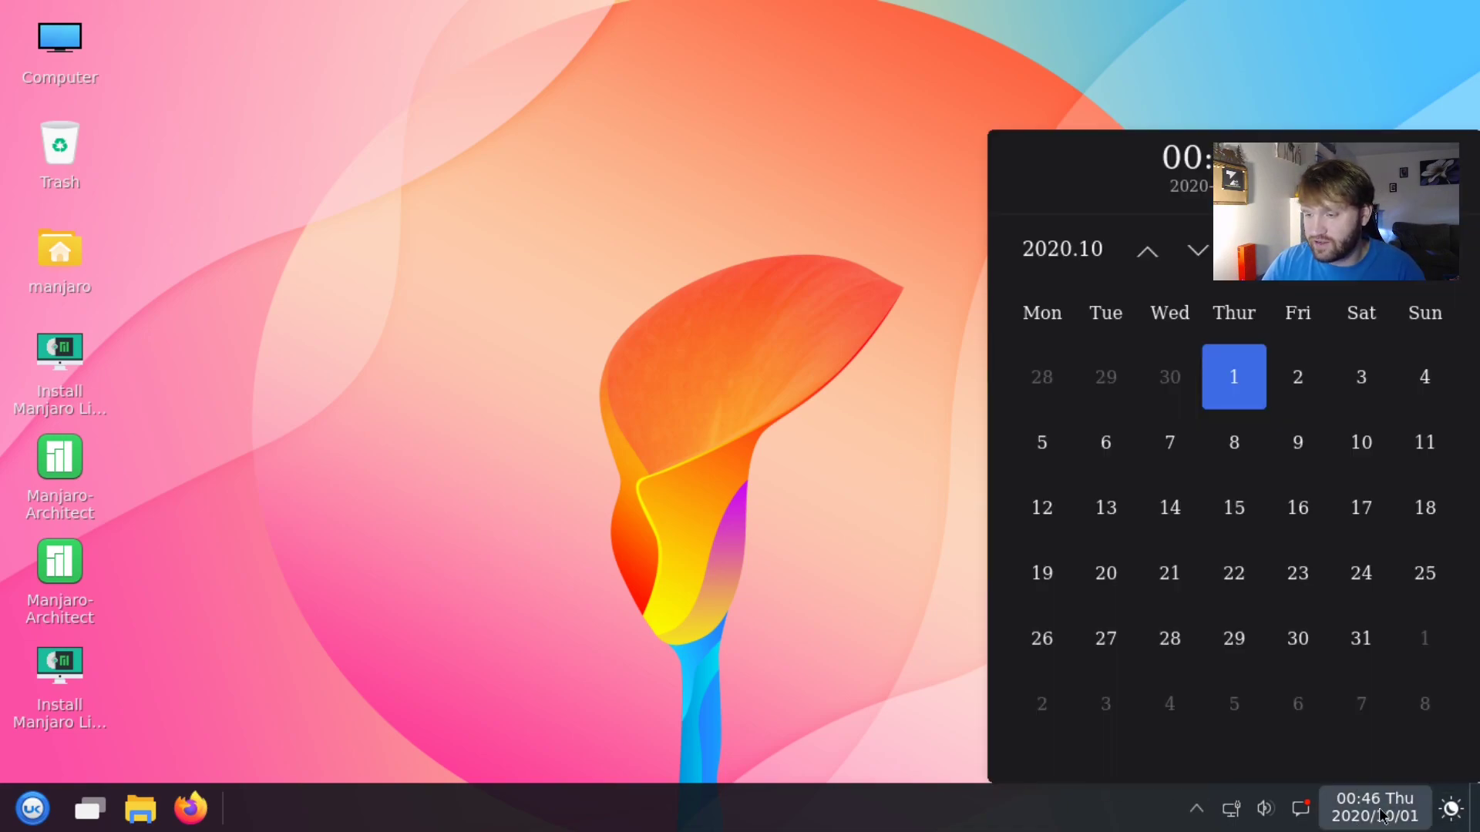
left_click(946, 444)
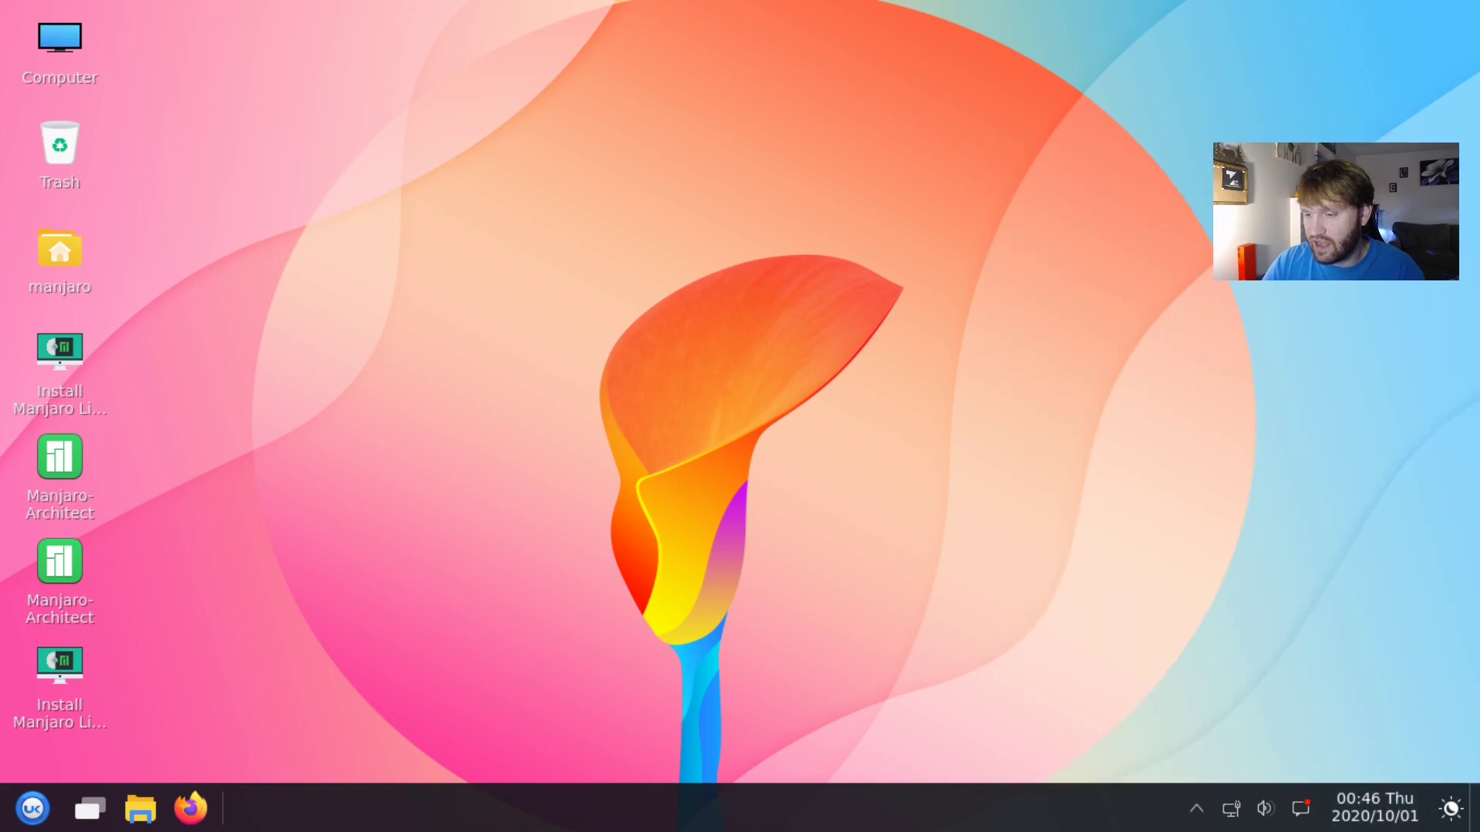
left_click(1301, 809)
left_click(1301, 809)
left_click(1301, 809)
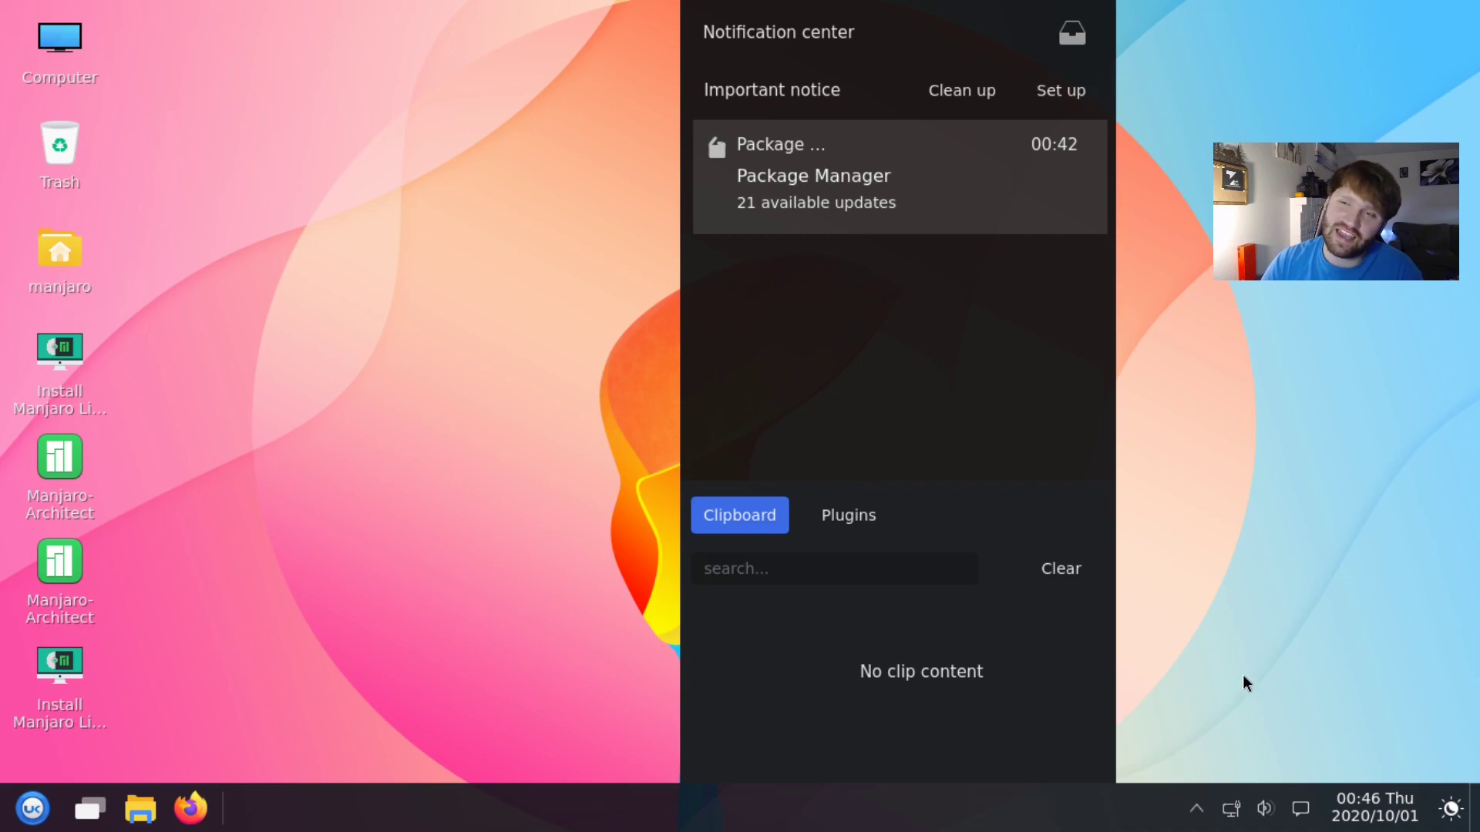
- Archive the Package Manager 21-updates notice and show the unimportant notices list
left_click(1302, 811)
left_click(1302, 811)
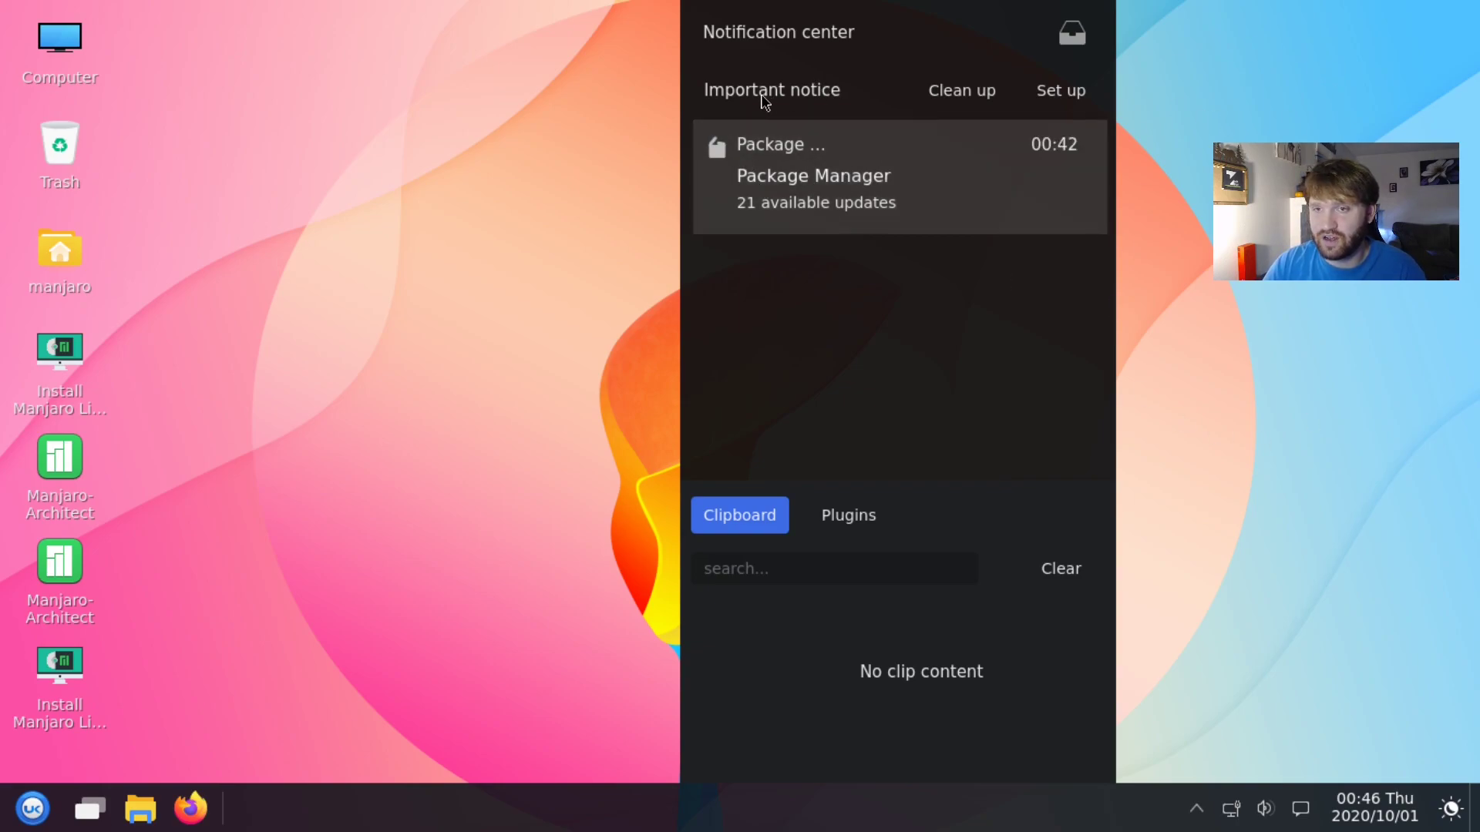
mouse_move(777, 184)
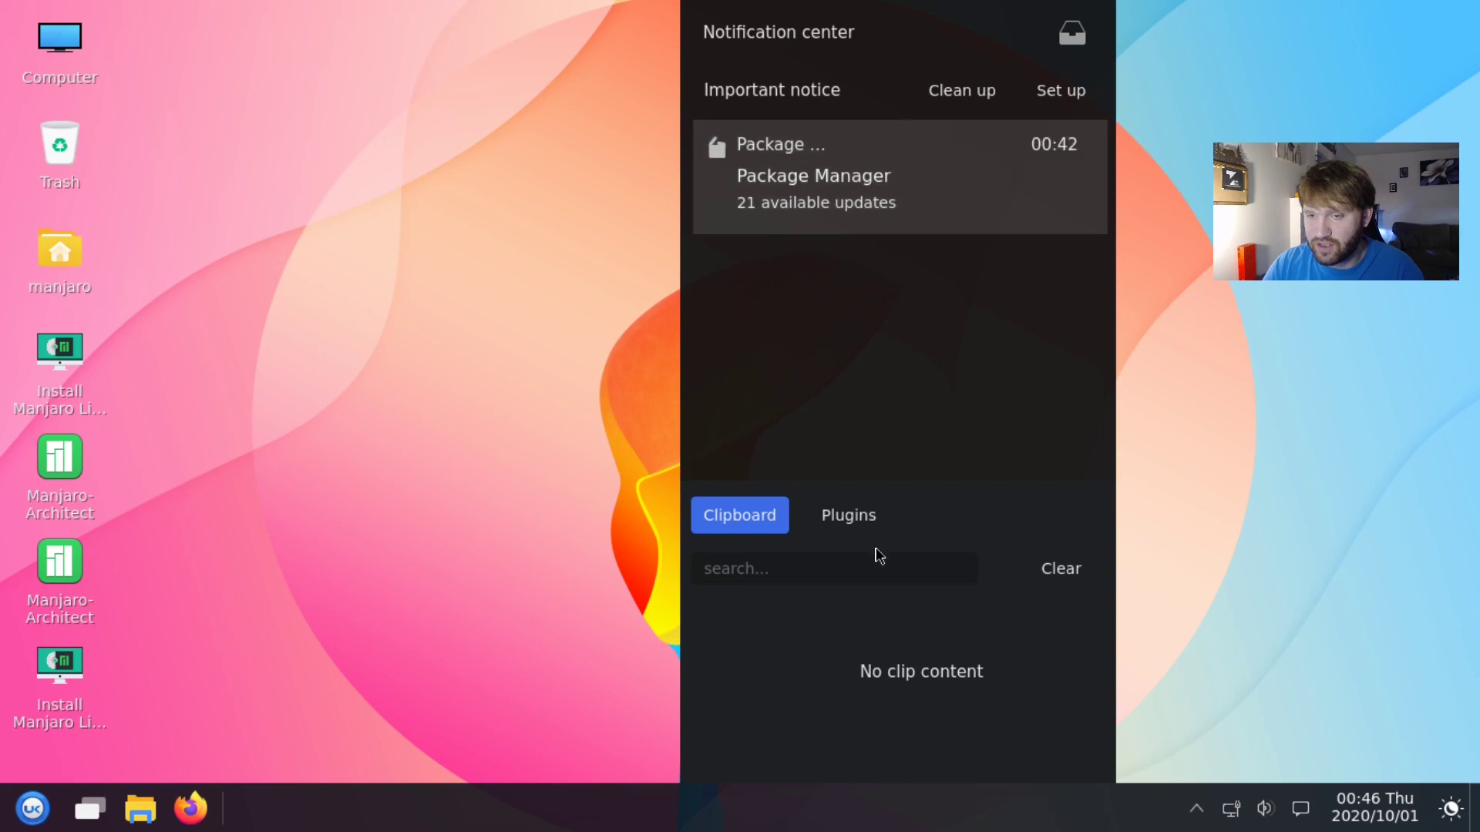
mouse_move(866, 193)
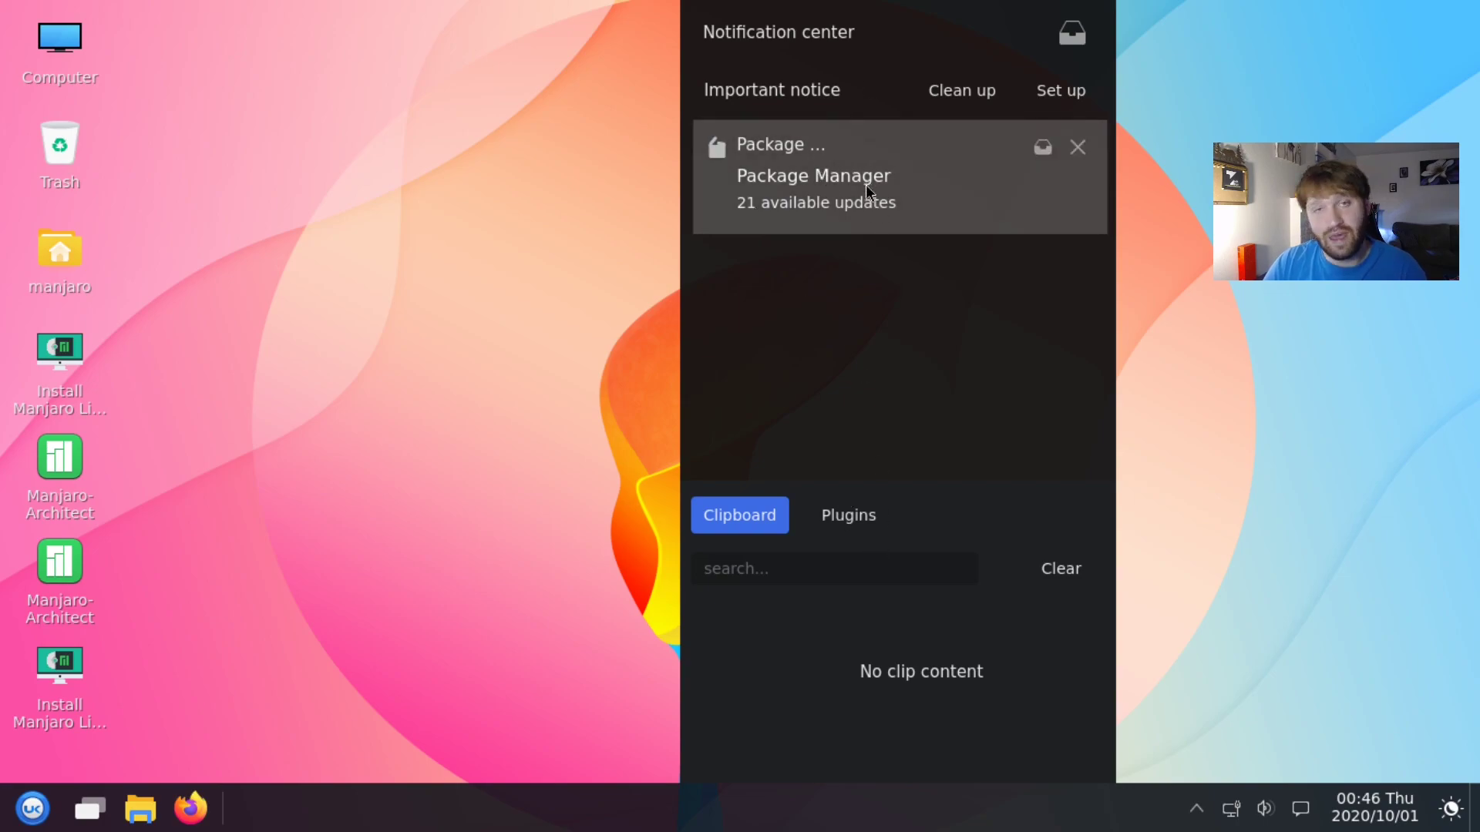
left_click(1042, 146)
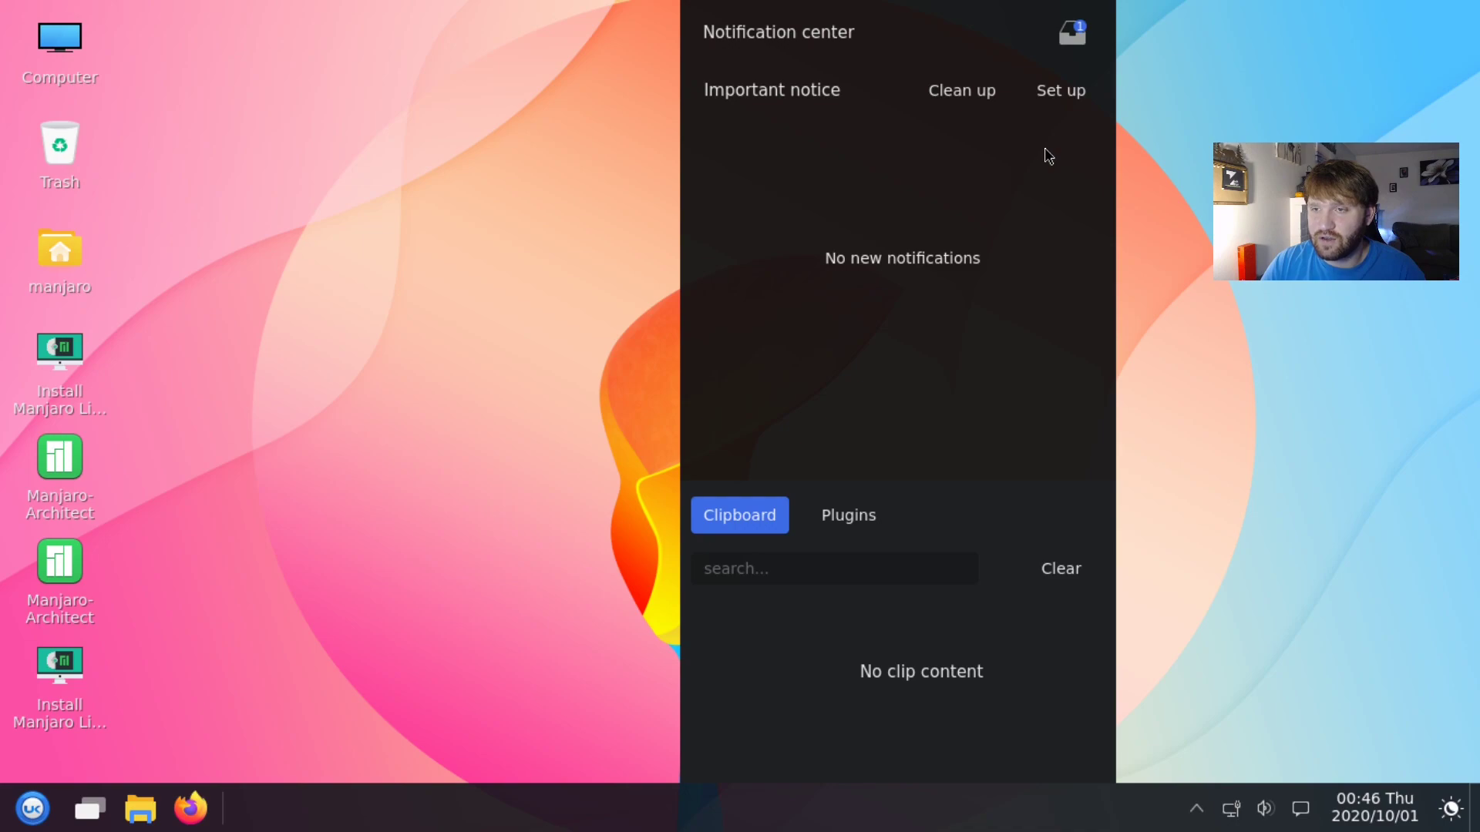
left_click(1069, 32)
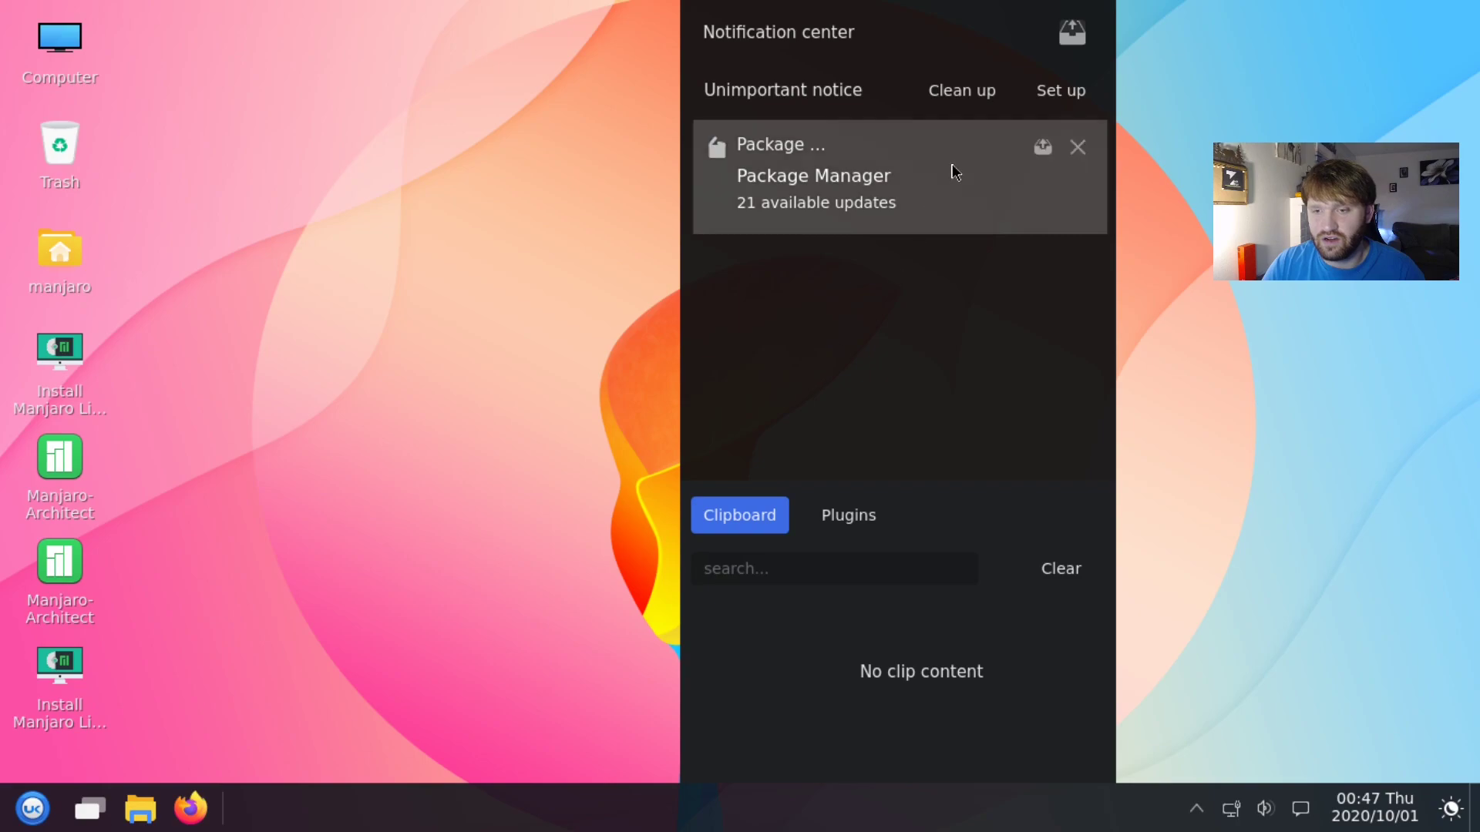
- Launch Add/Remove Software by searching 'sof' and view the available package updates
left_click(33, 808)
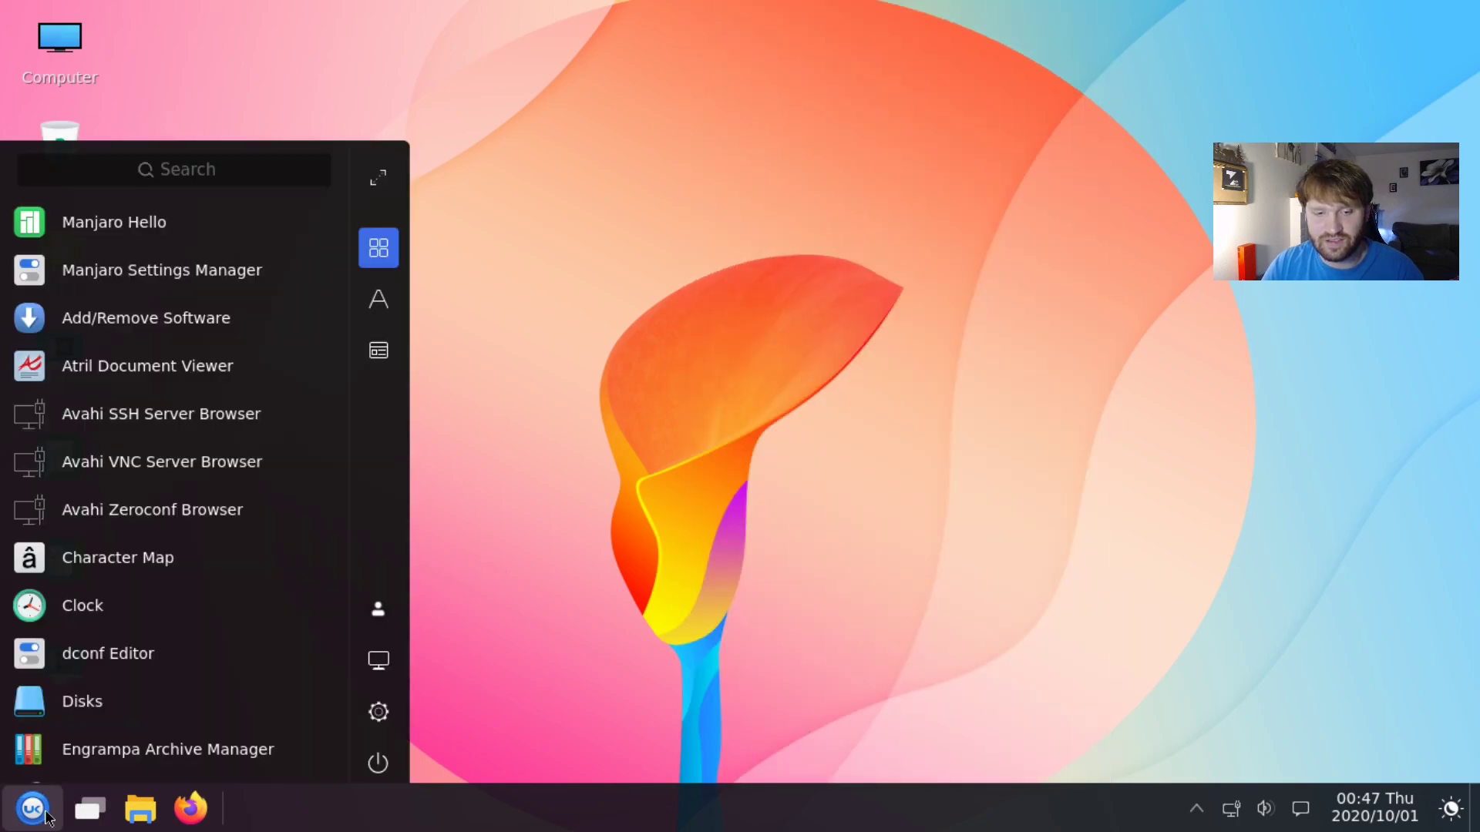
type("soft")
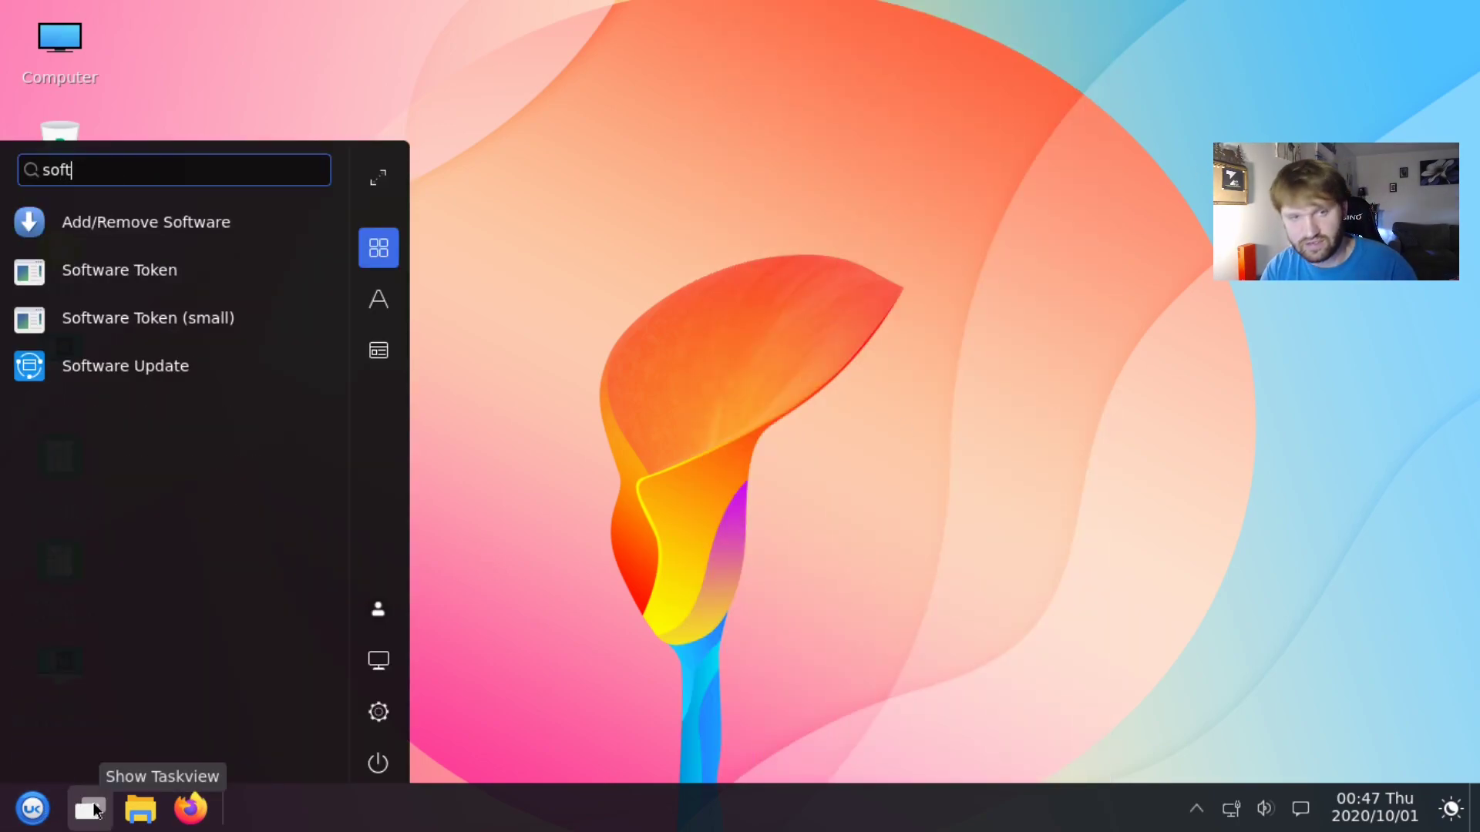
left_click(202, 225)
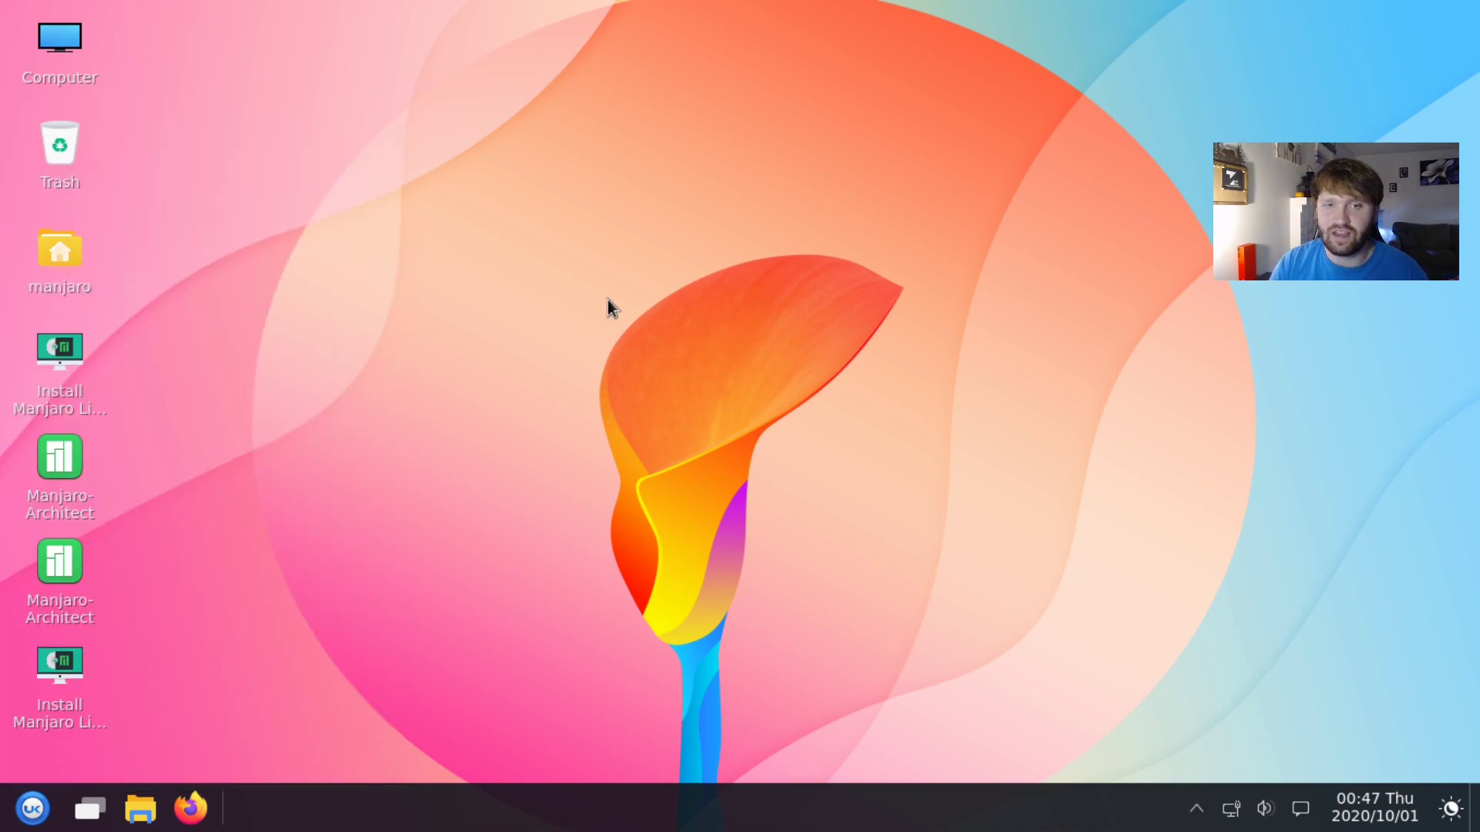
left_click_drag(464, 121, 444, 71)
left_click(853, 62)
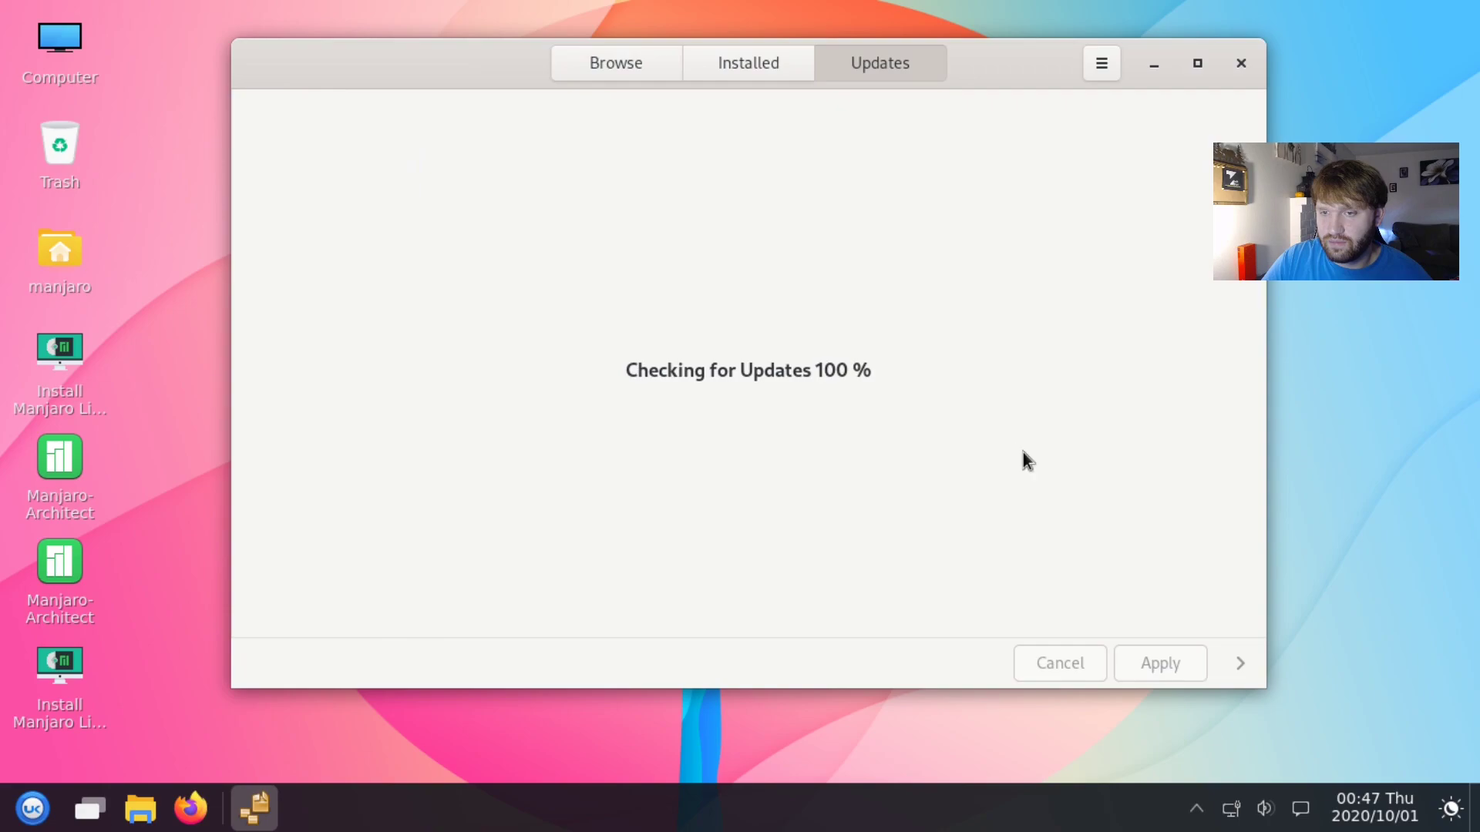
scroll(798, 315, "down", 10)
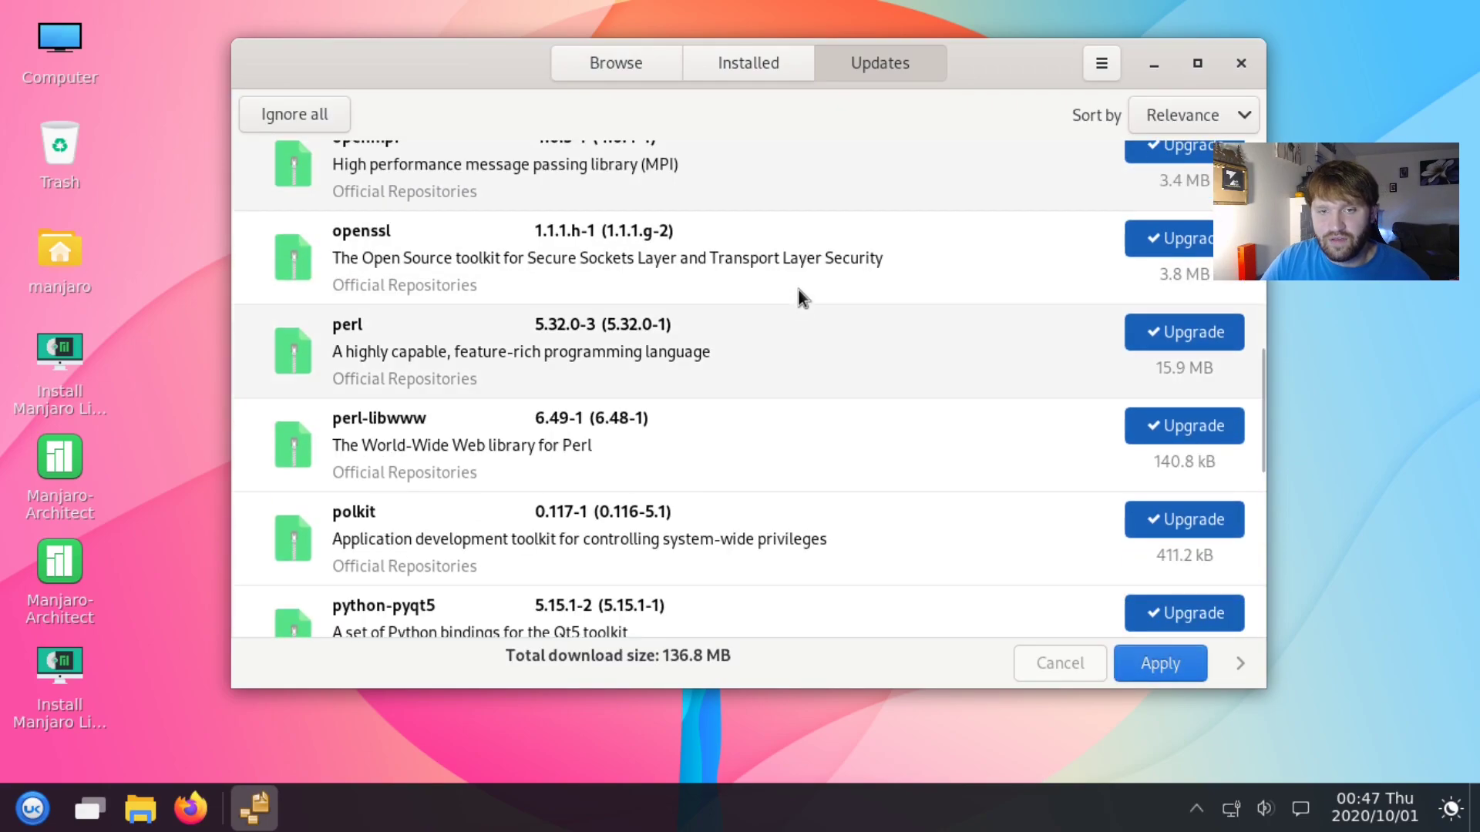
- Open Pamac Preferences, authenticating with the account password, and view the AUR support tab
left_click(1101, 63)
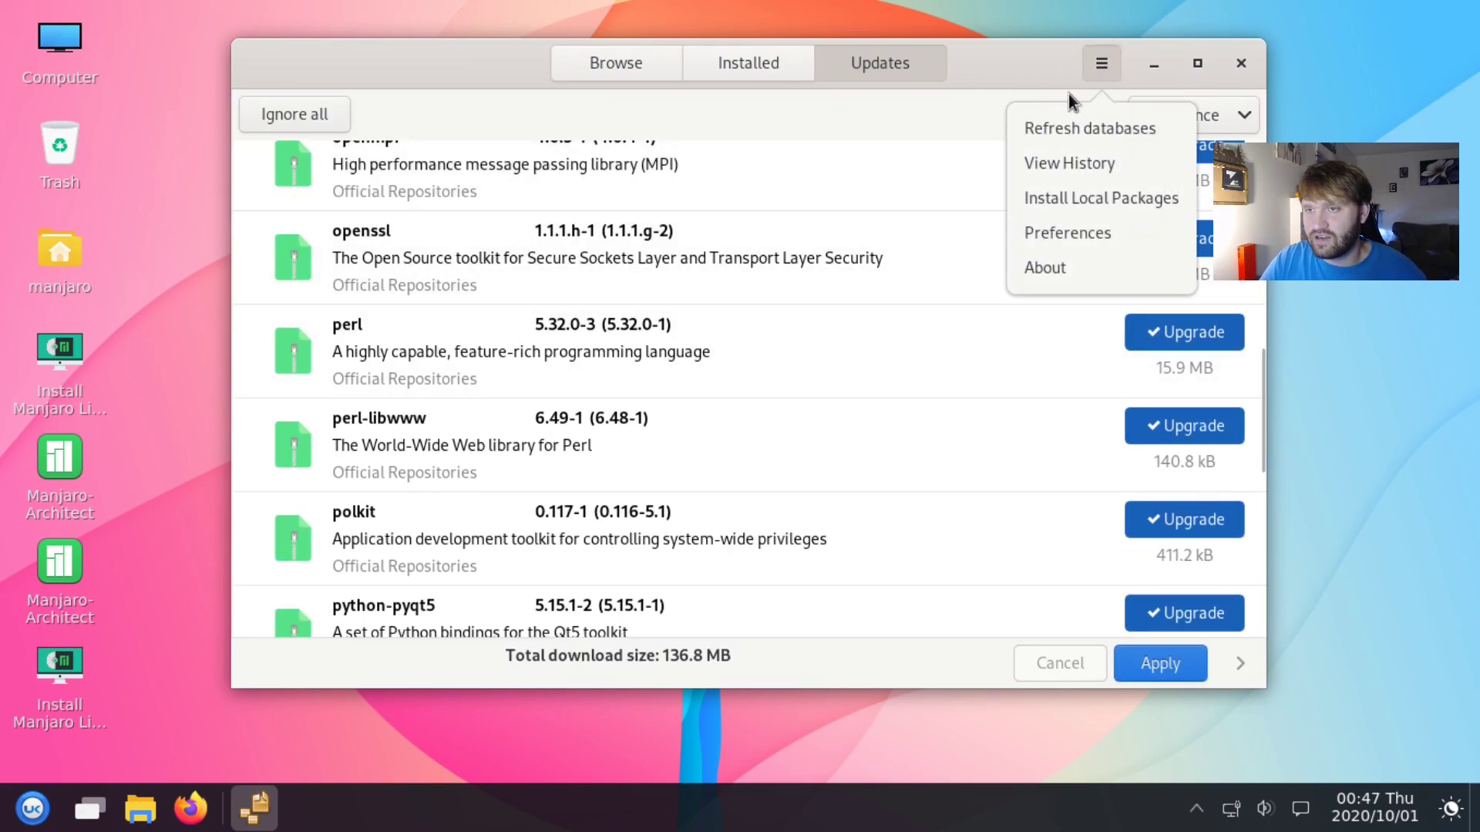
left_click(1067, 239)
left_click_drag(811, 326, 895, 167)
type("******")
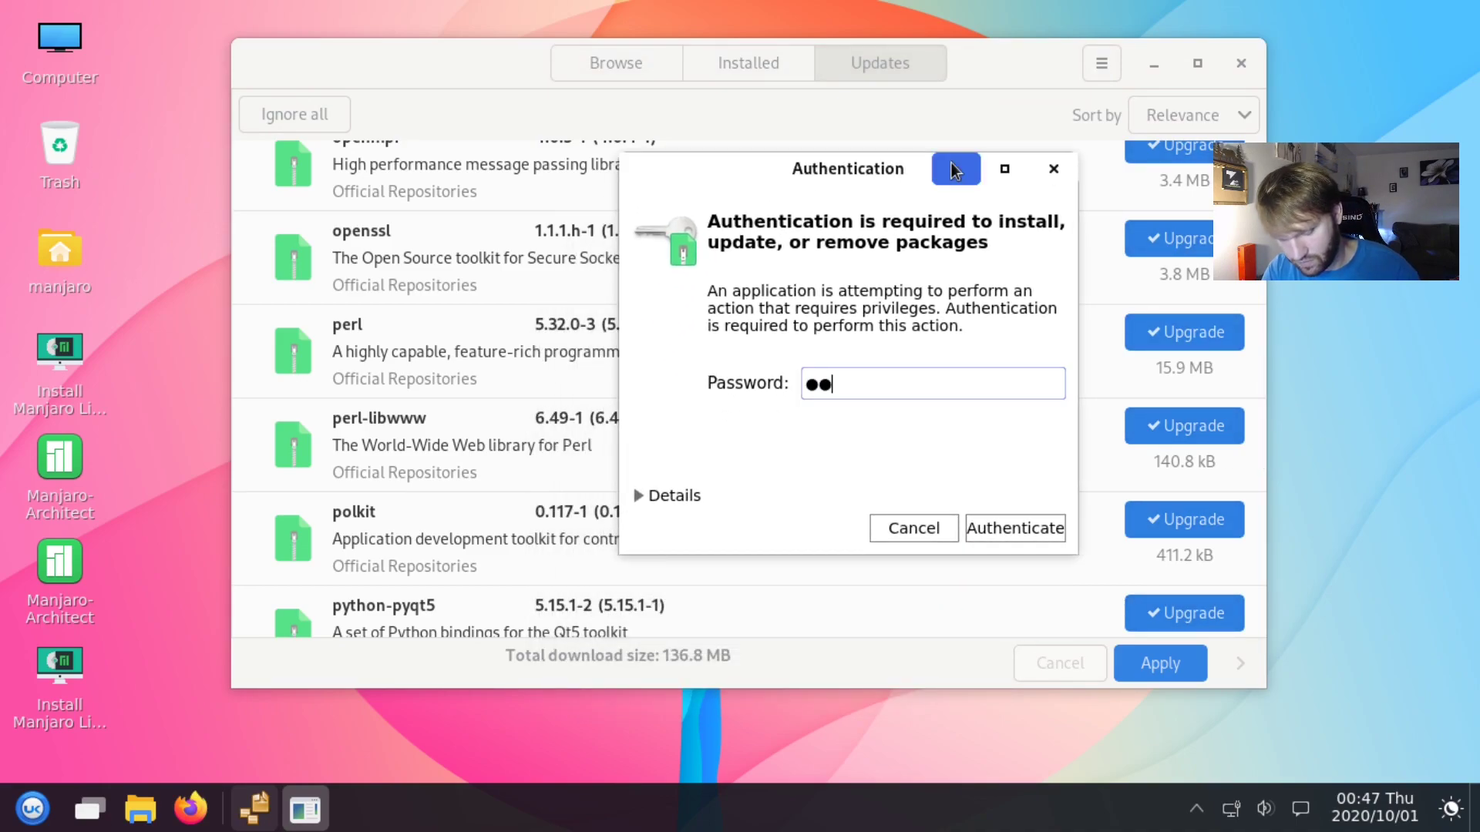
type("*")
key("Return")
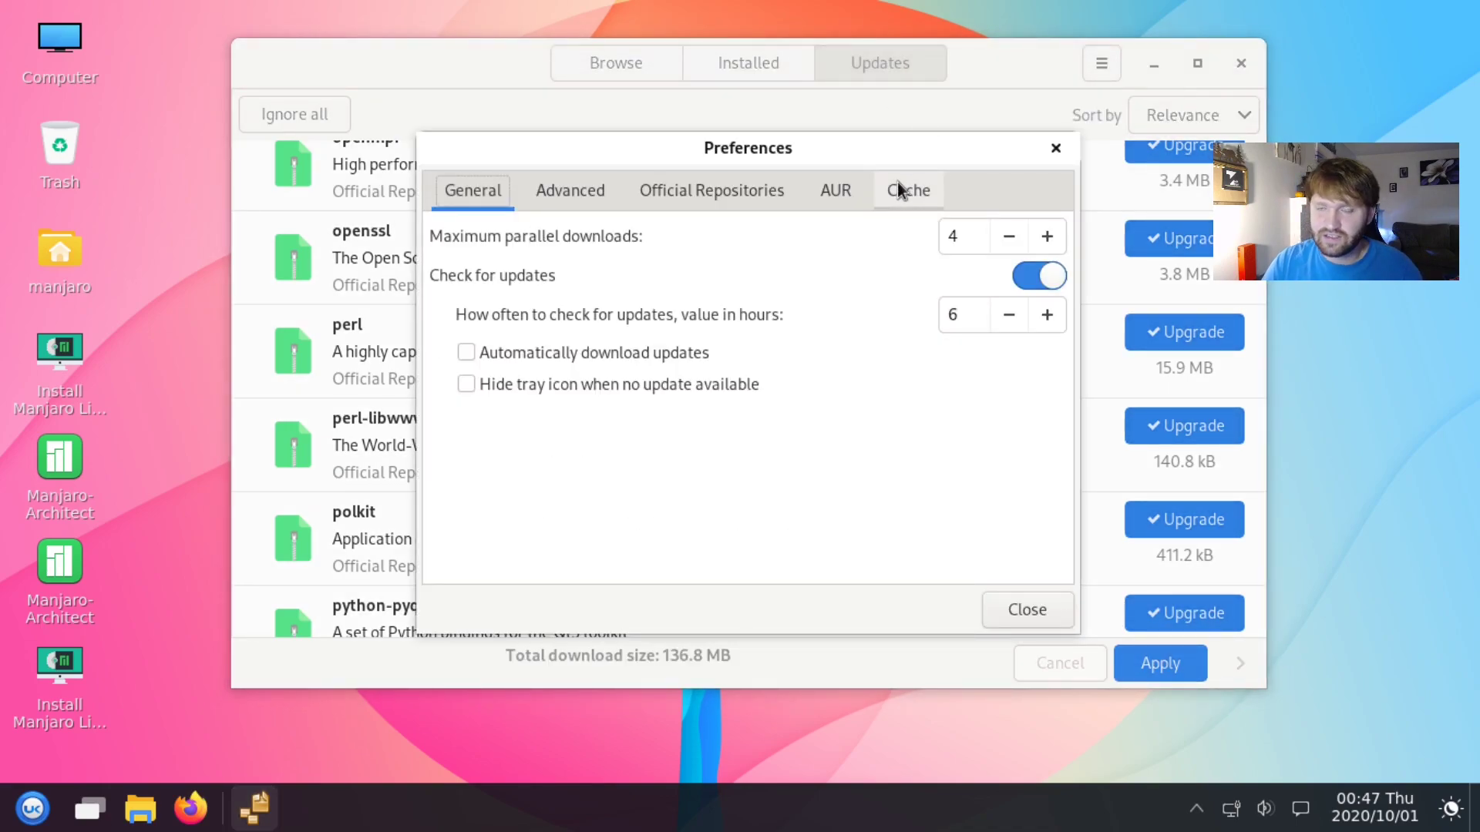
left_click(836, 190)
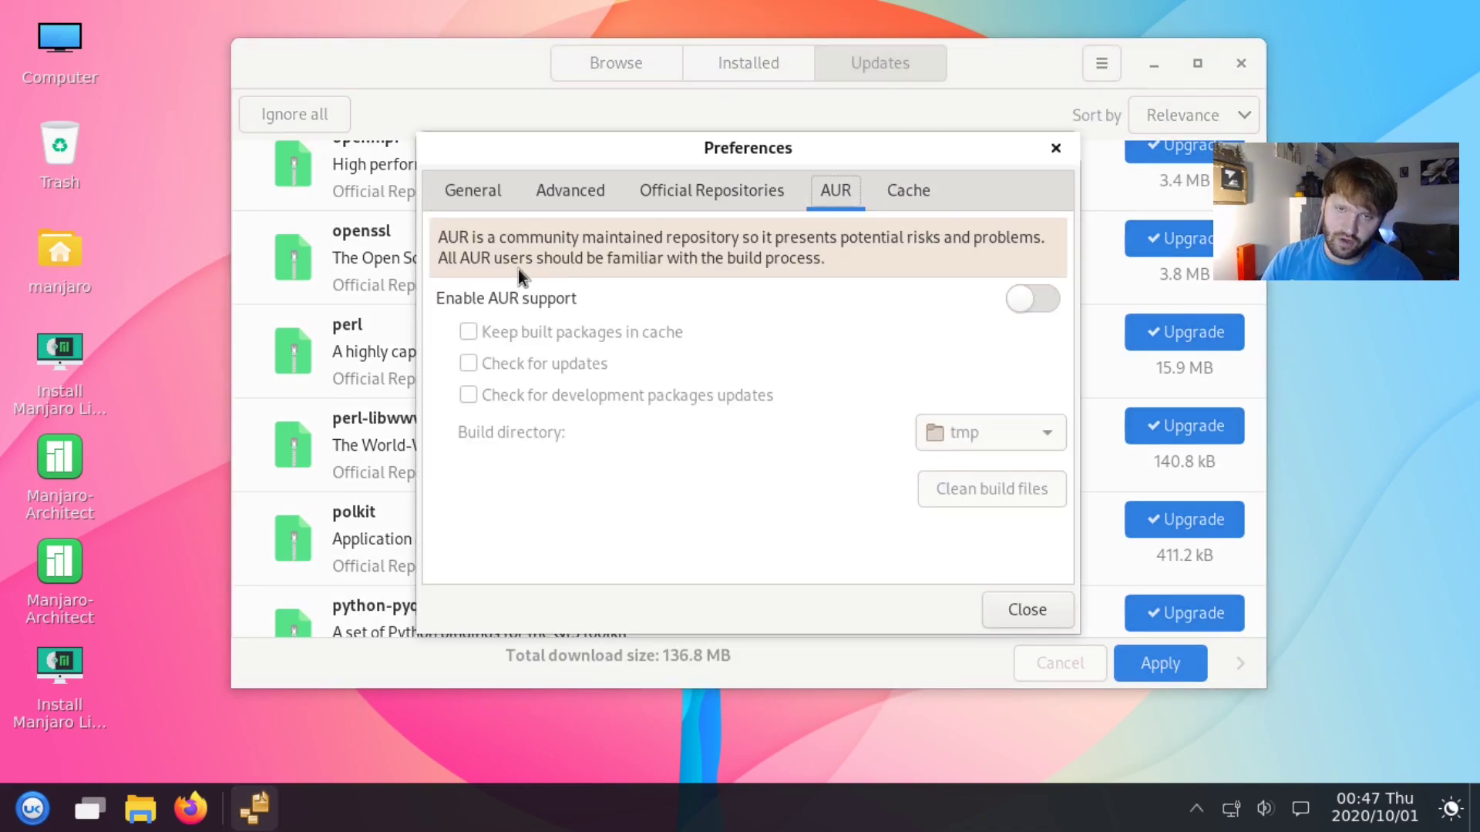
- Close Preferences and the Pamac updates window, then reopen the application menu
left_click(1045, 153)
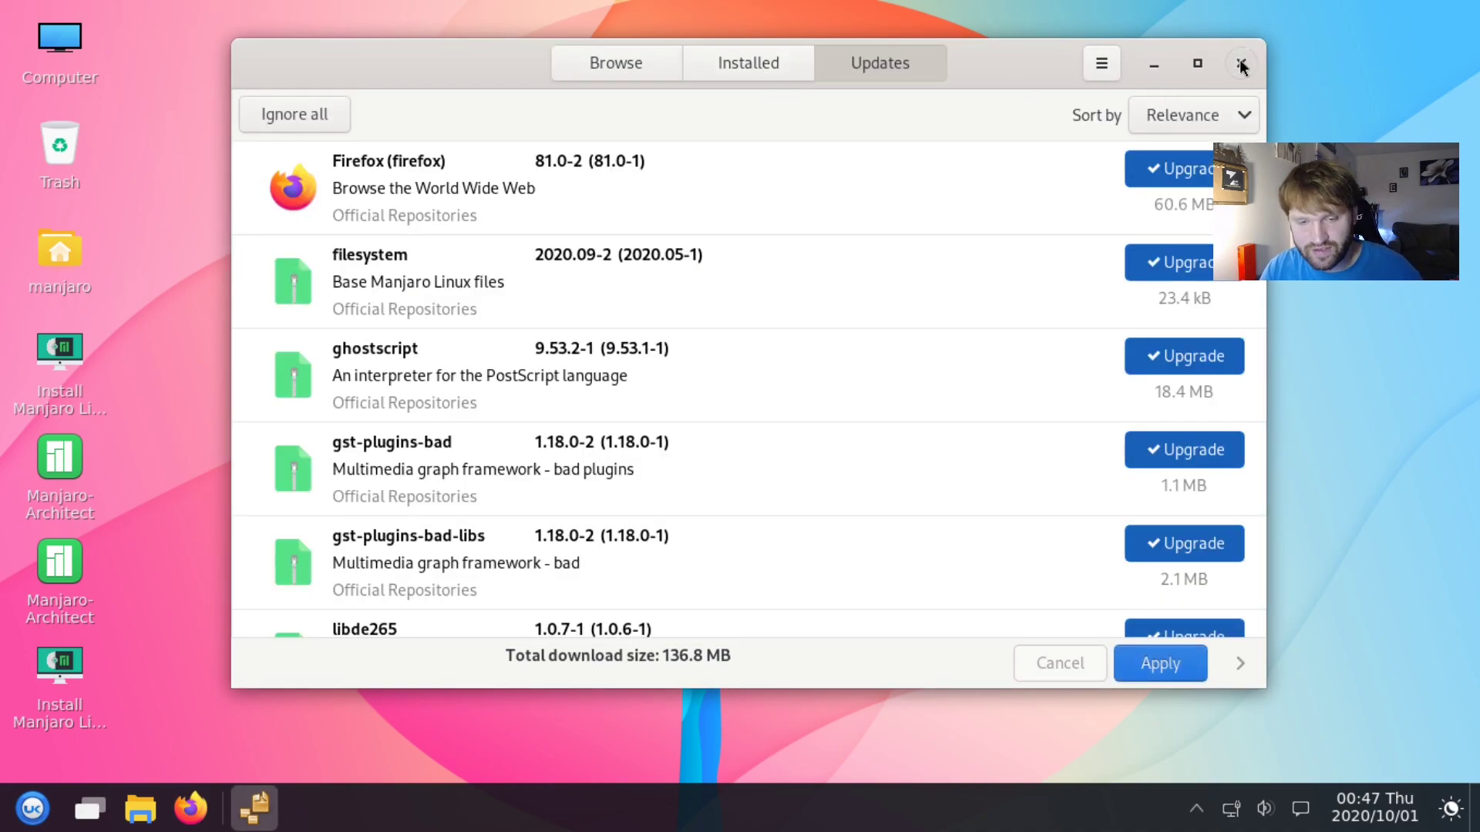
left_click(1242, 62)
left_click(33, 809)
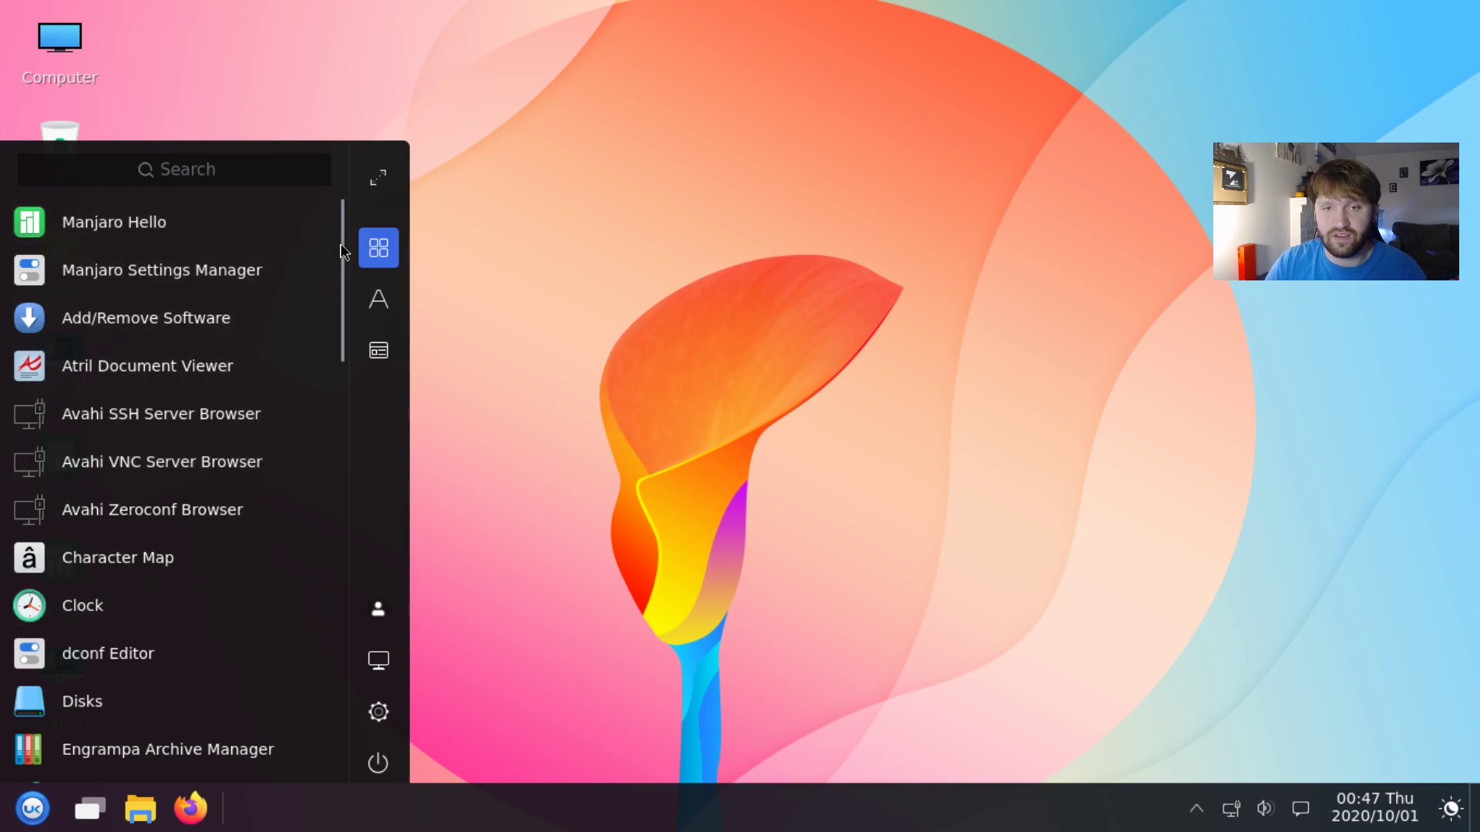
- Switch the start menu between alphabetical and category views, scroll the list, then close it
mouse_move(342, 255)
left_mouse_down()
mouse_move(326, 682)
mouse_move(330, 232)
left_mouse_up()
left_click(376, 307)
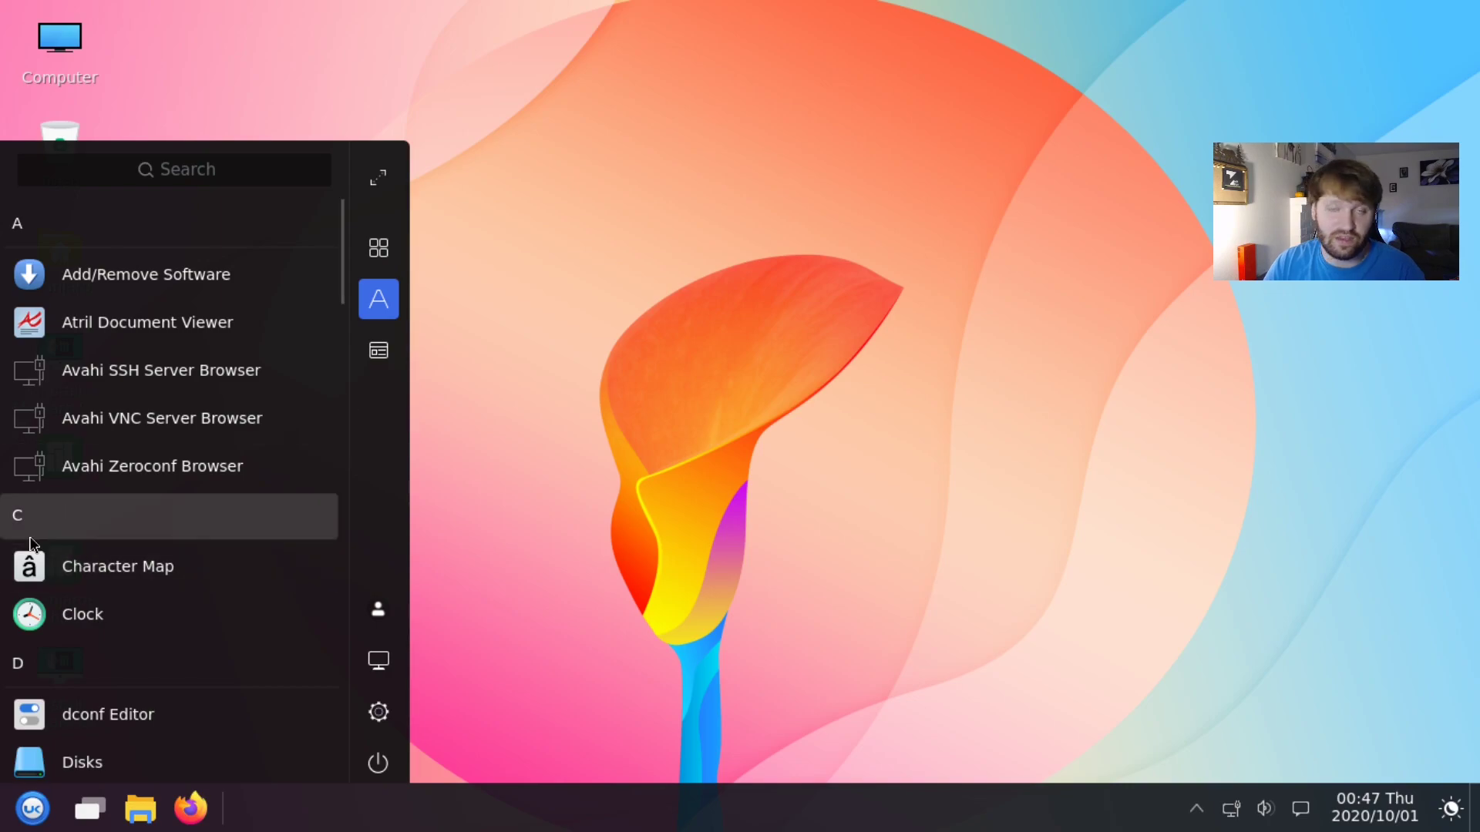
left_click(382, 351)
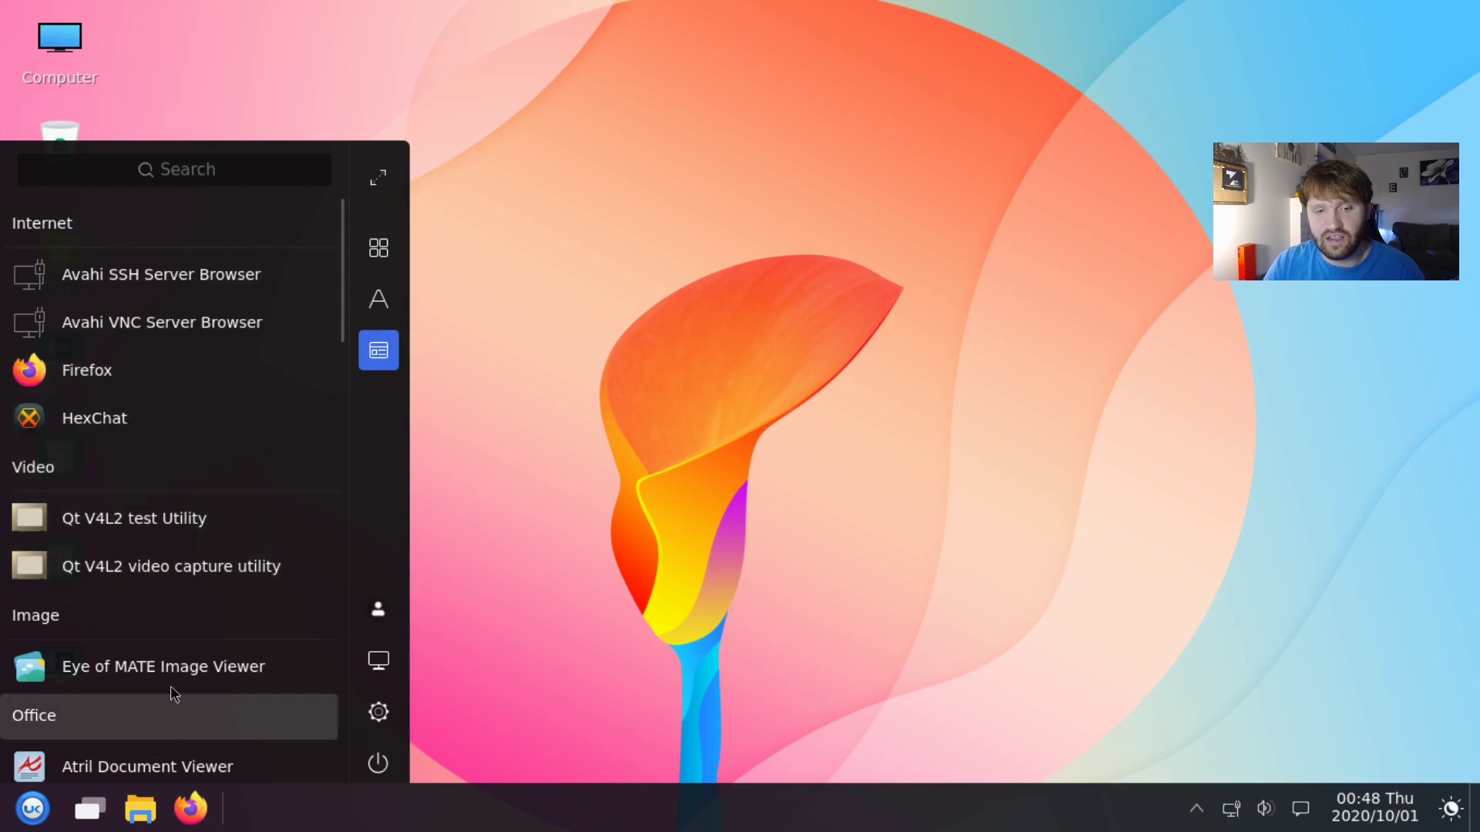
left_click_drag(344, 276, 354, 352)
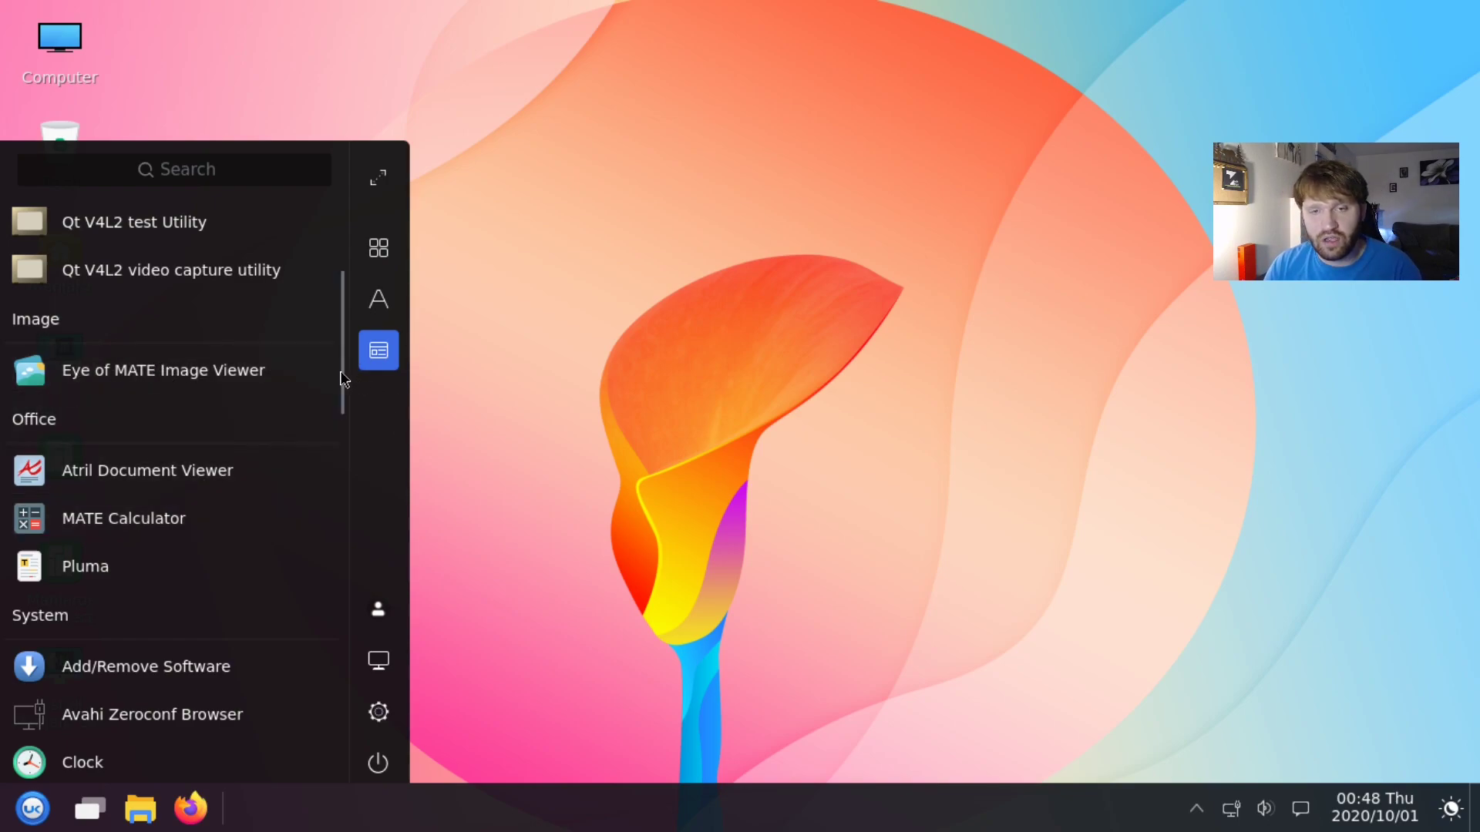
left_click_drag(344, 372, 340, 659)
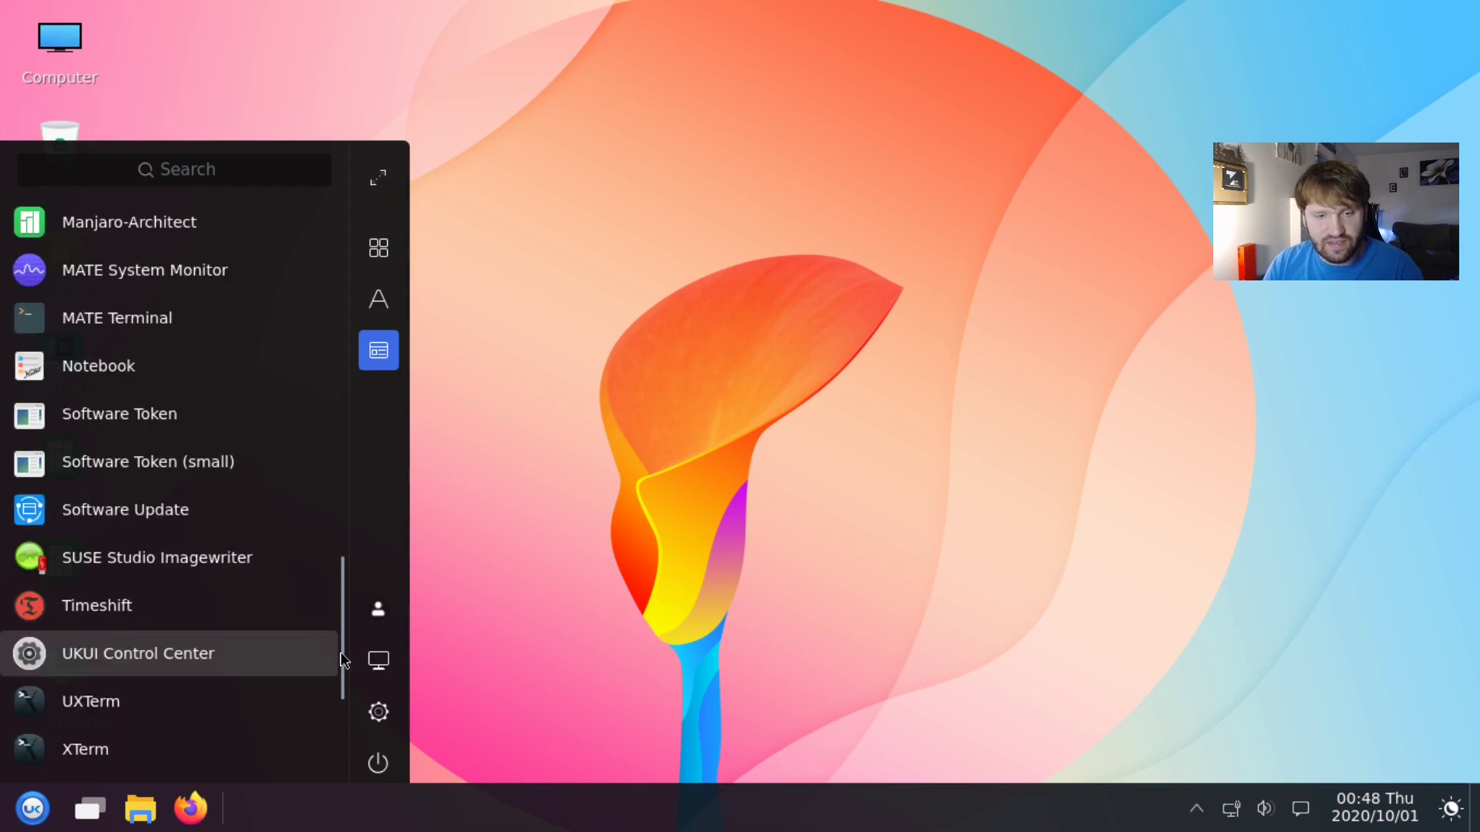
left_click(86, 655)
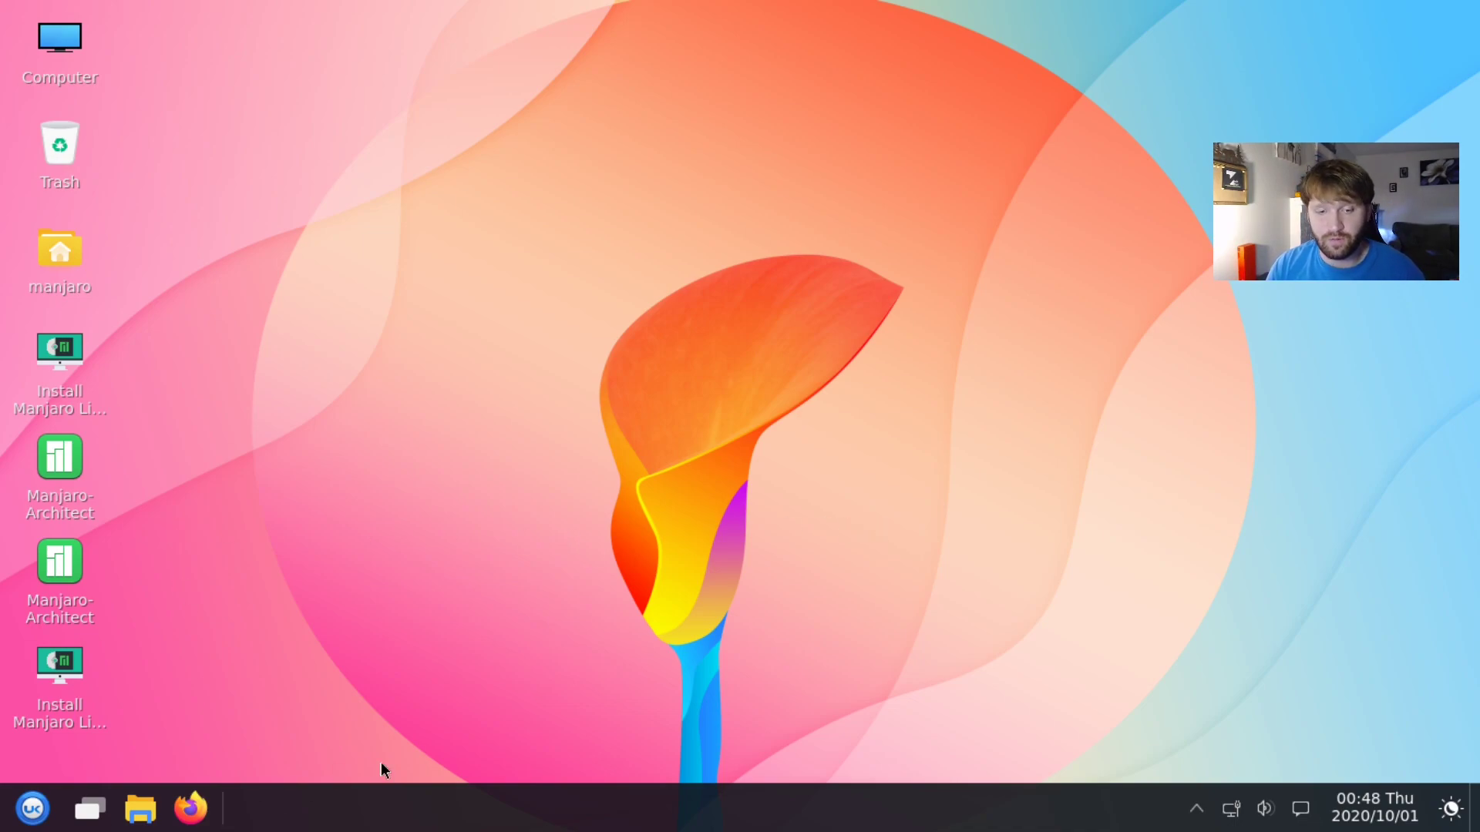
- Open the file manager at the home folder, add a second tab and try the editable path bar
left_click(141, 811)
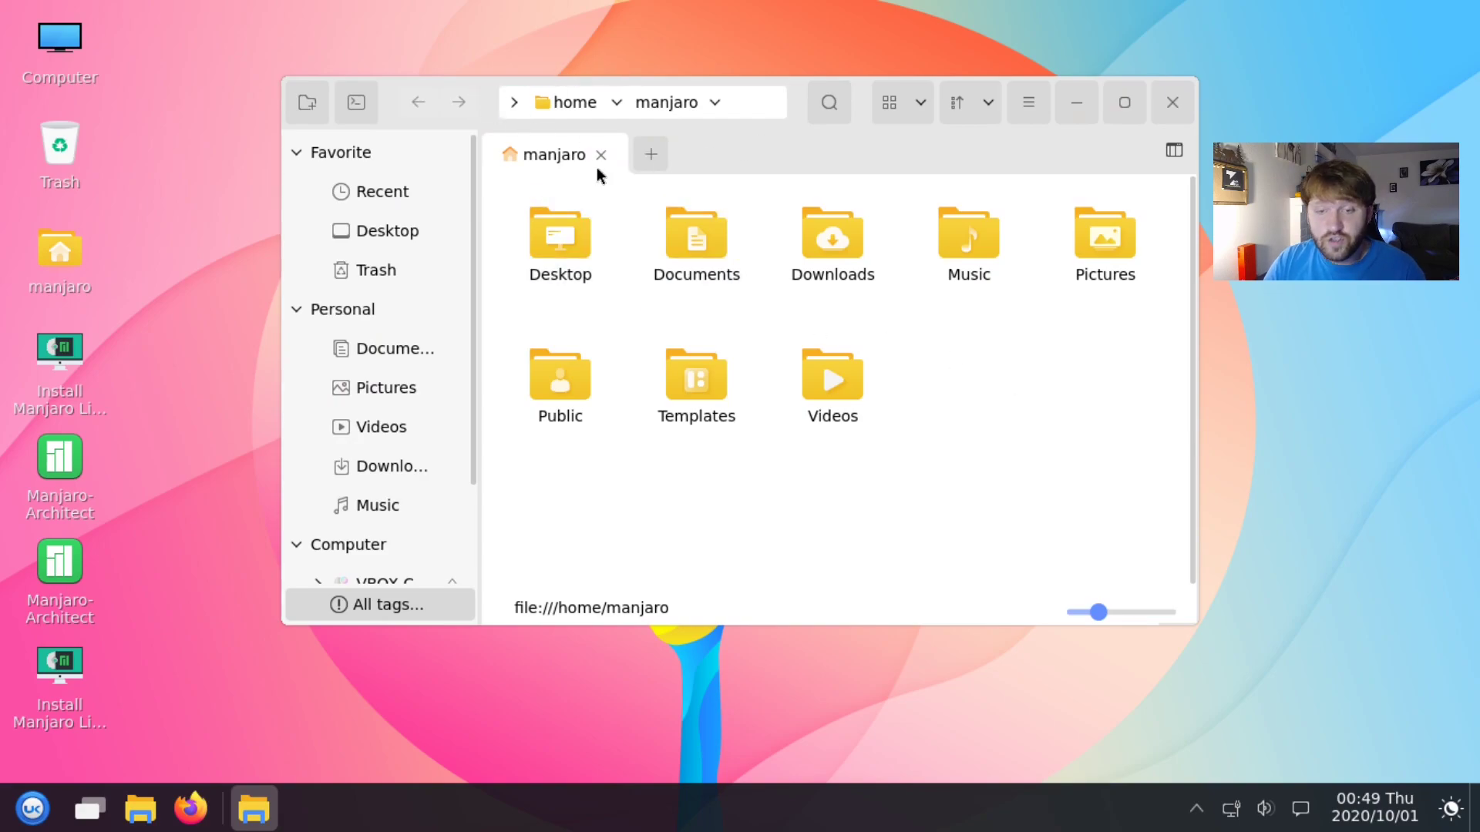
left_click(650, 154)
left_click(749, 103)
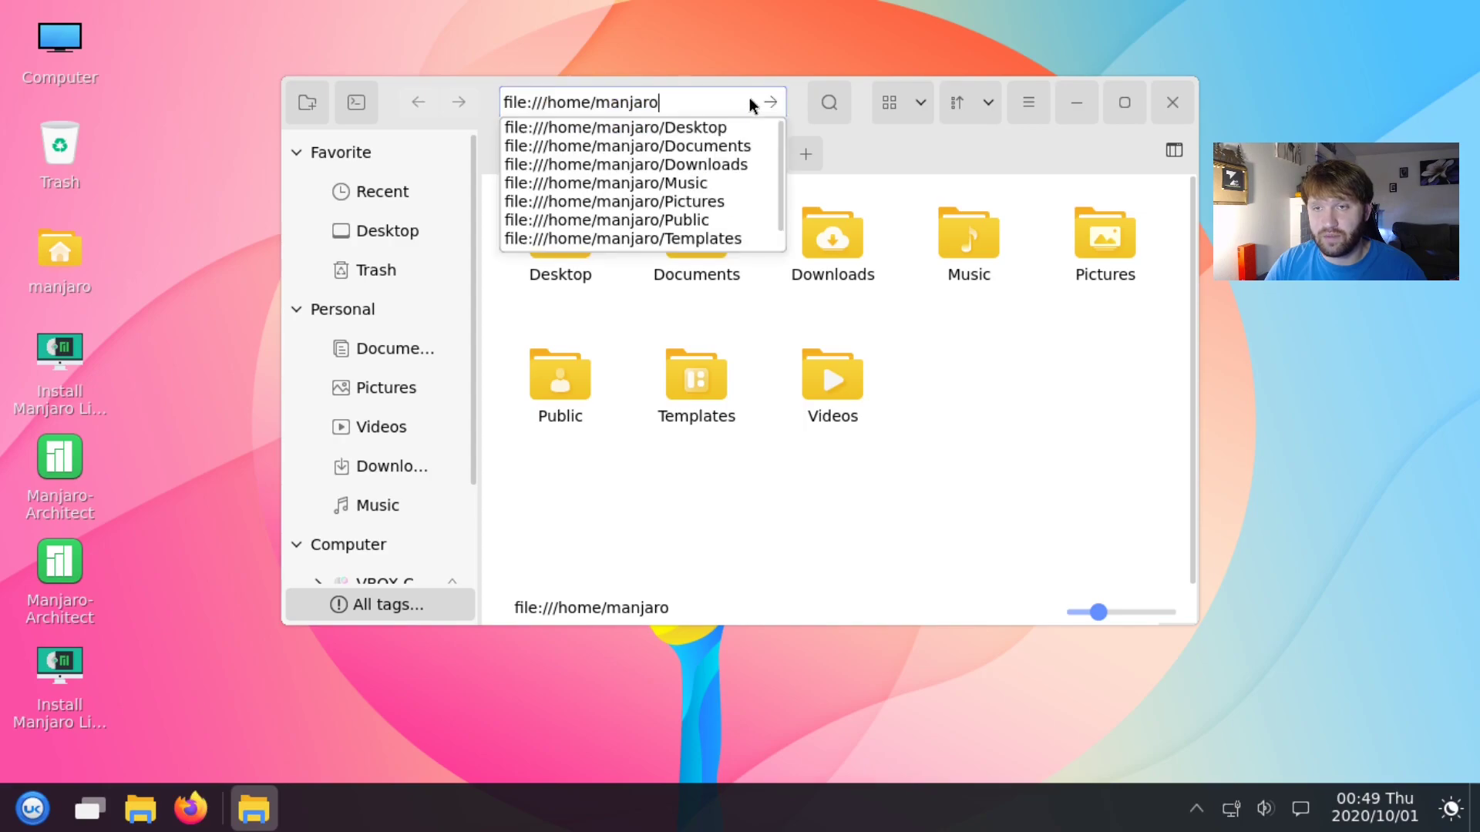
left_click(470, 310)
scroll(468, 529, "down", 2)
scroll(469, 528, "down", 1)
- Look at the view and sort menus, then open and dismiss the About information
left_click(882, 111)
left_click(973, 105)
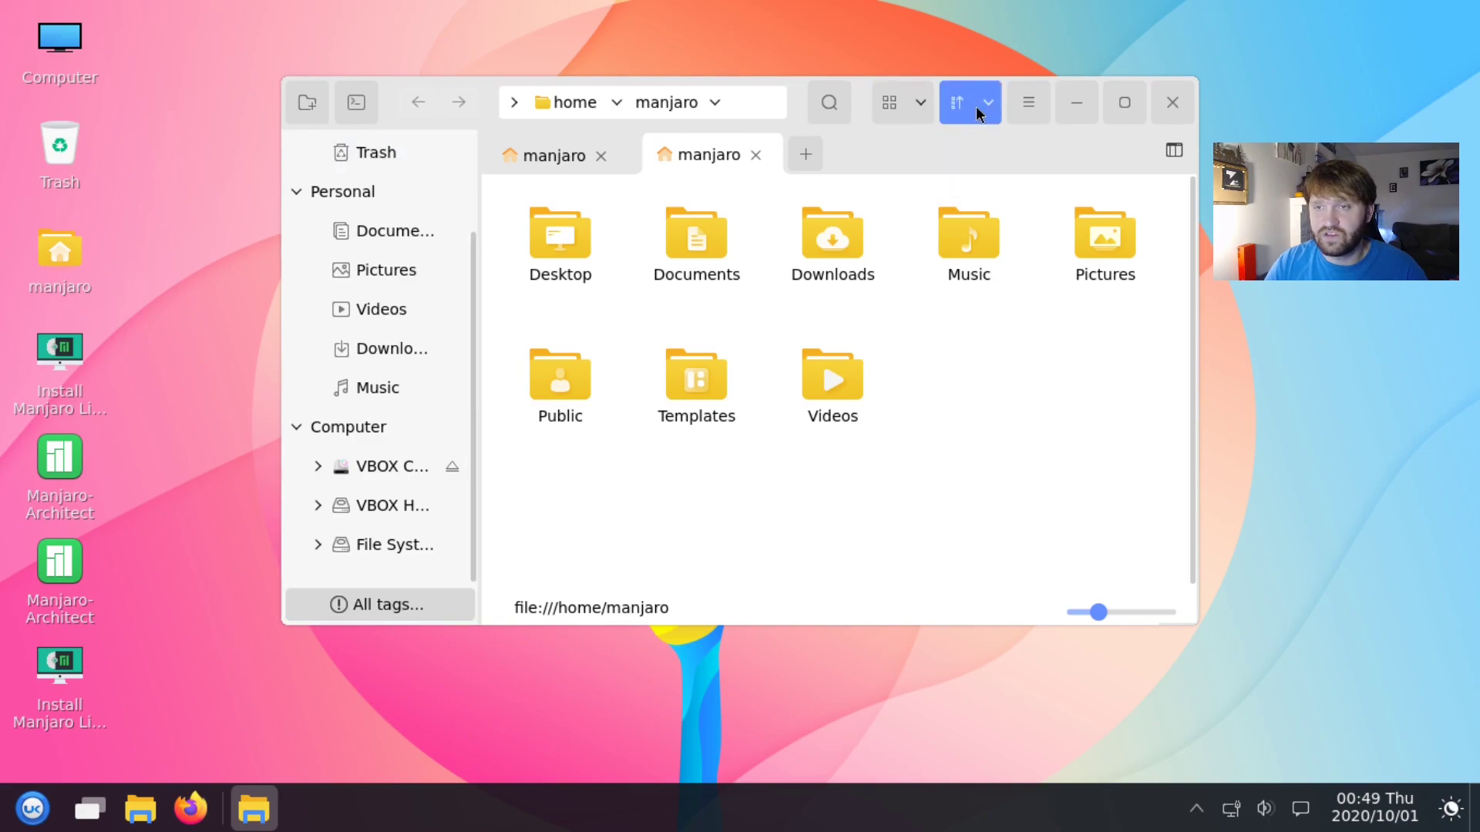
left_click(989, 108)
left_click(1024, 107)
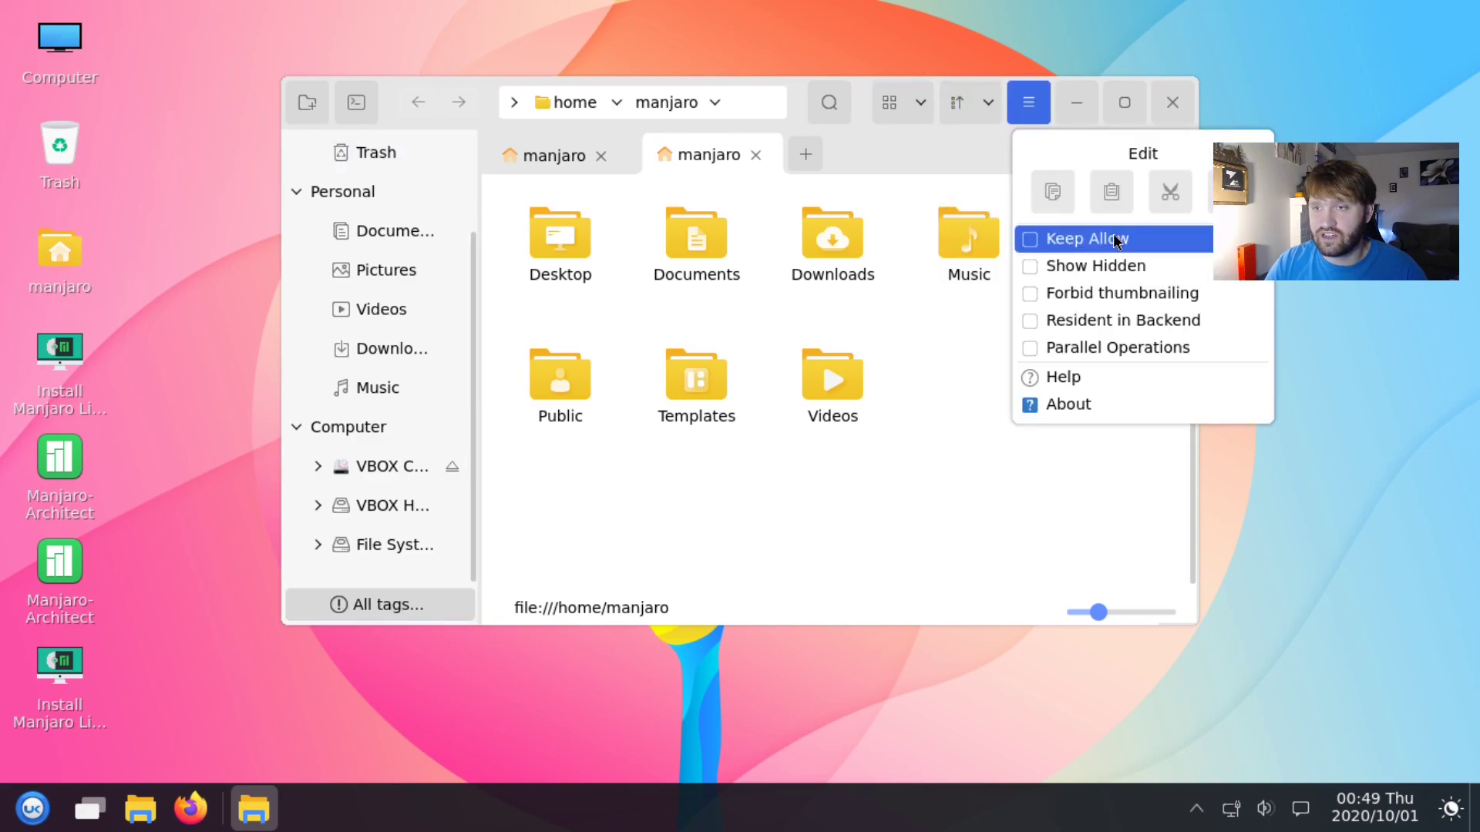
left_click(1060, 491)
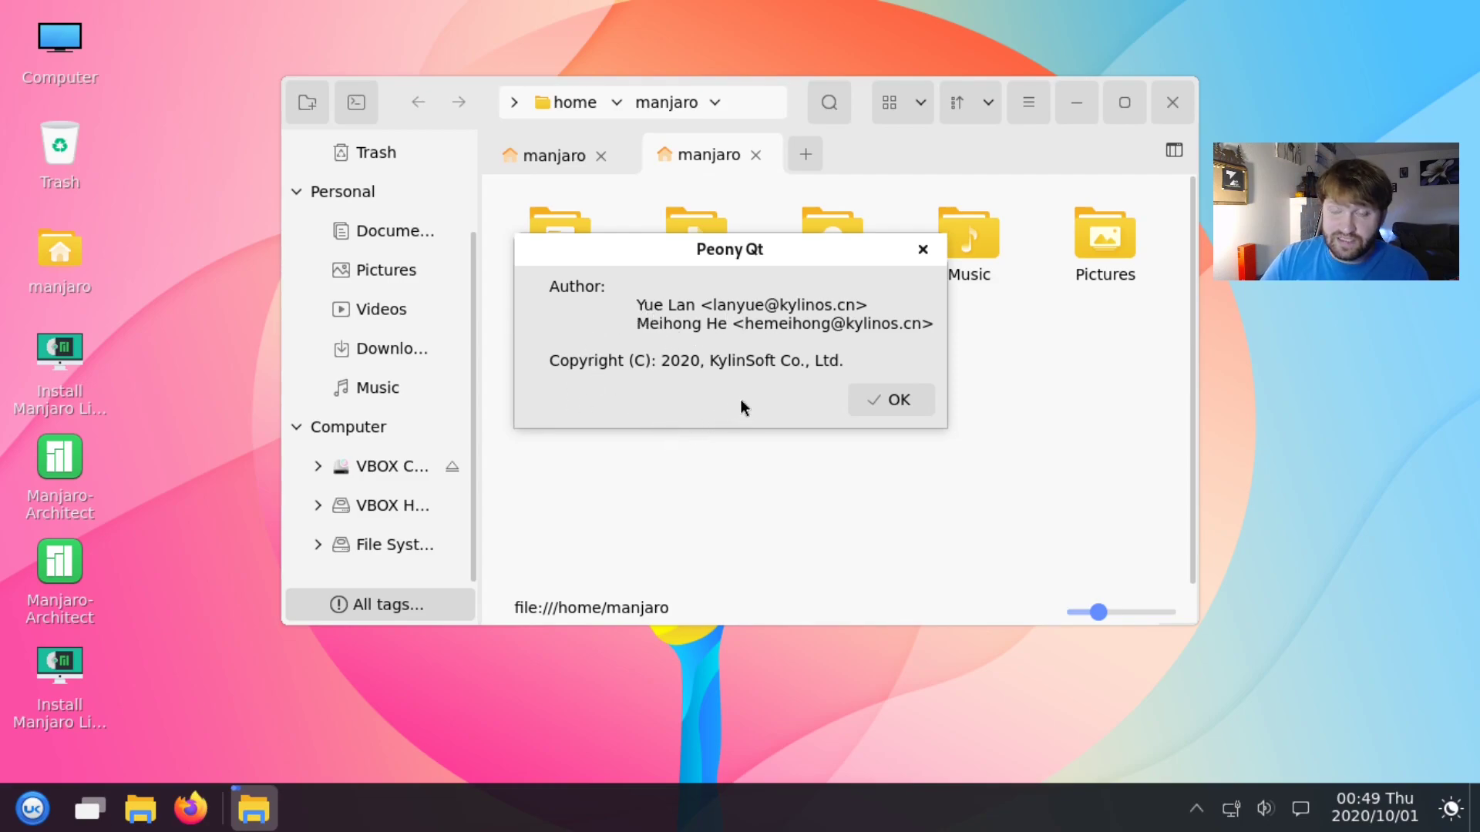
left_click_drag(751, 249, 906, 203)
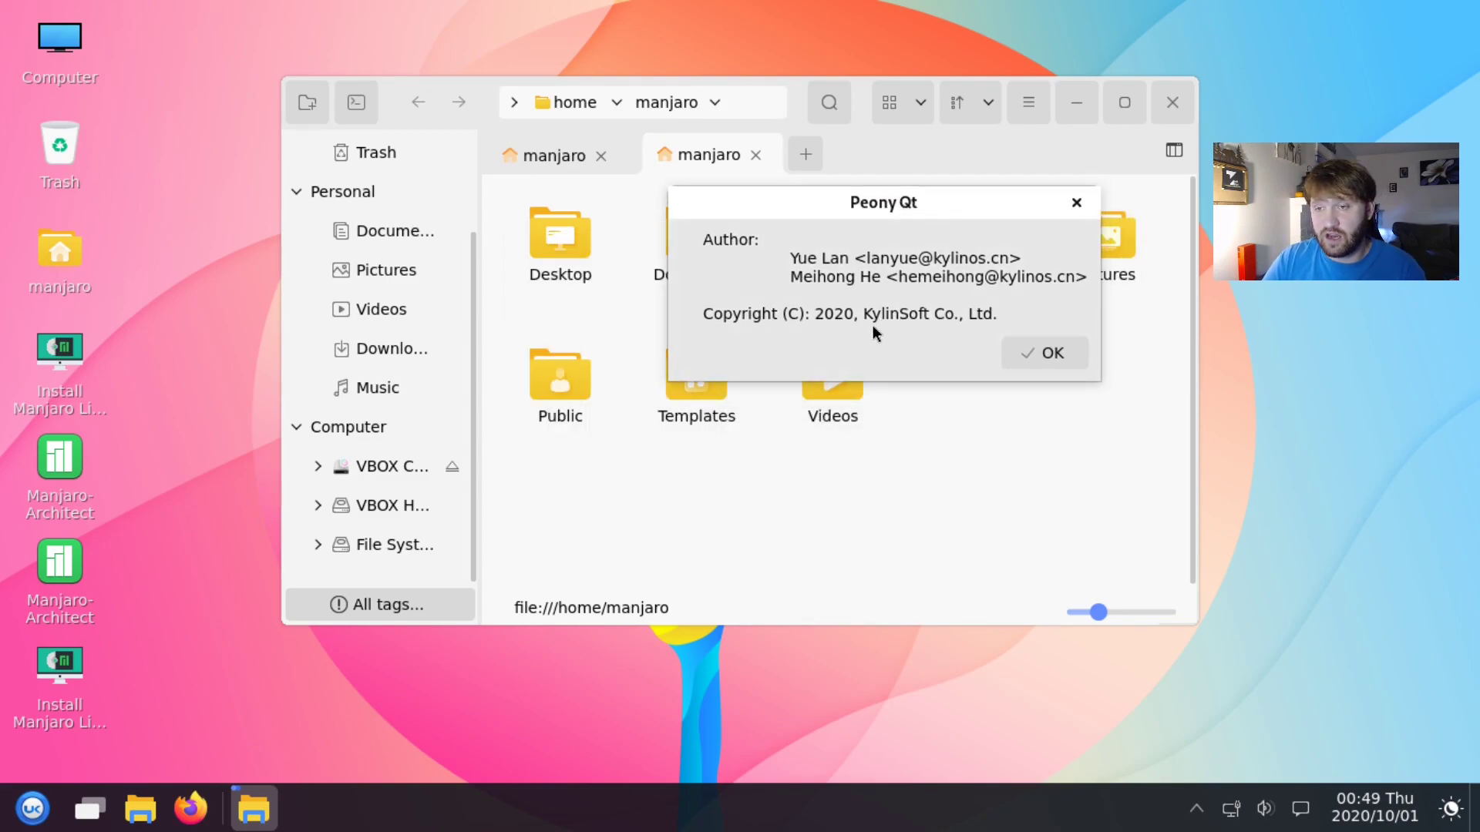
left_click(1057, 356)
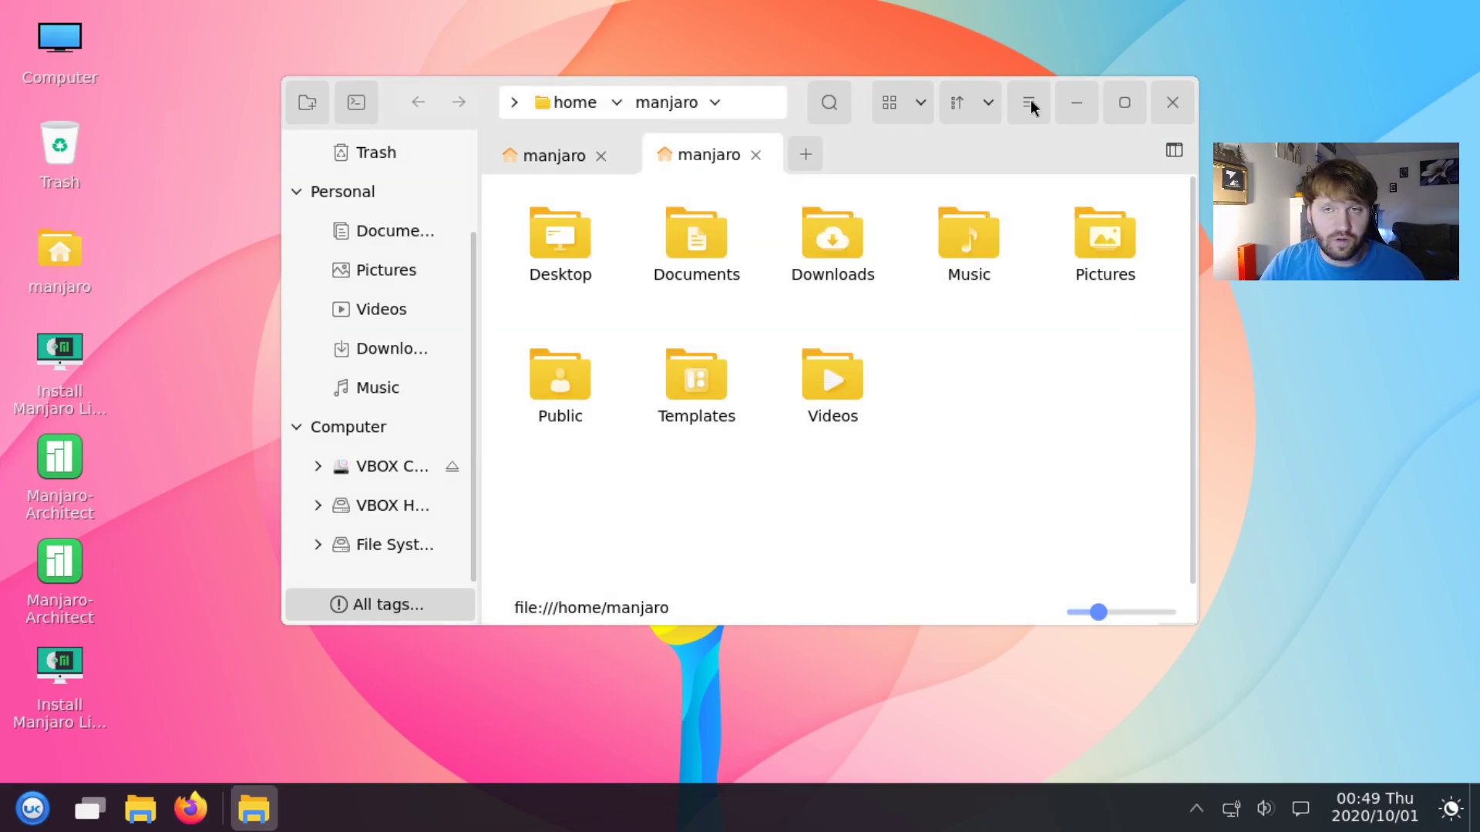
left_click_drag(945, 149, 933, 163)
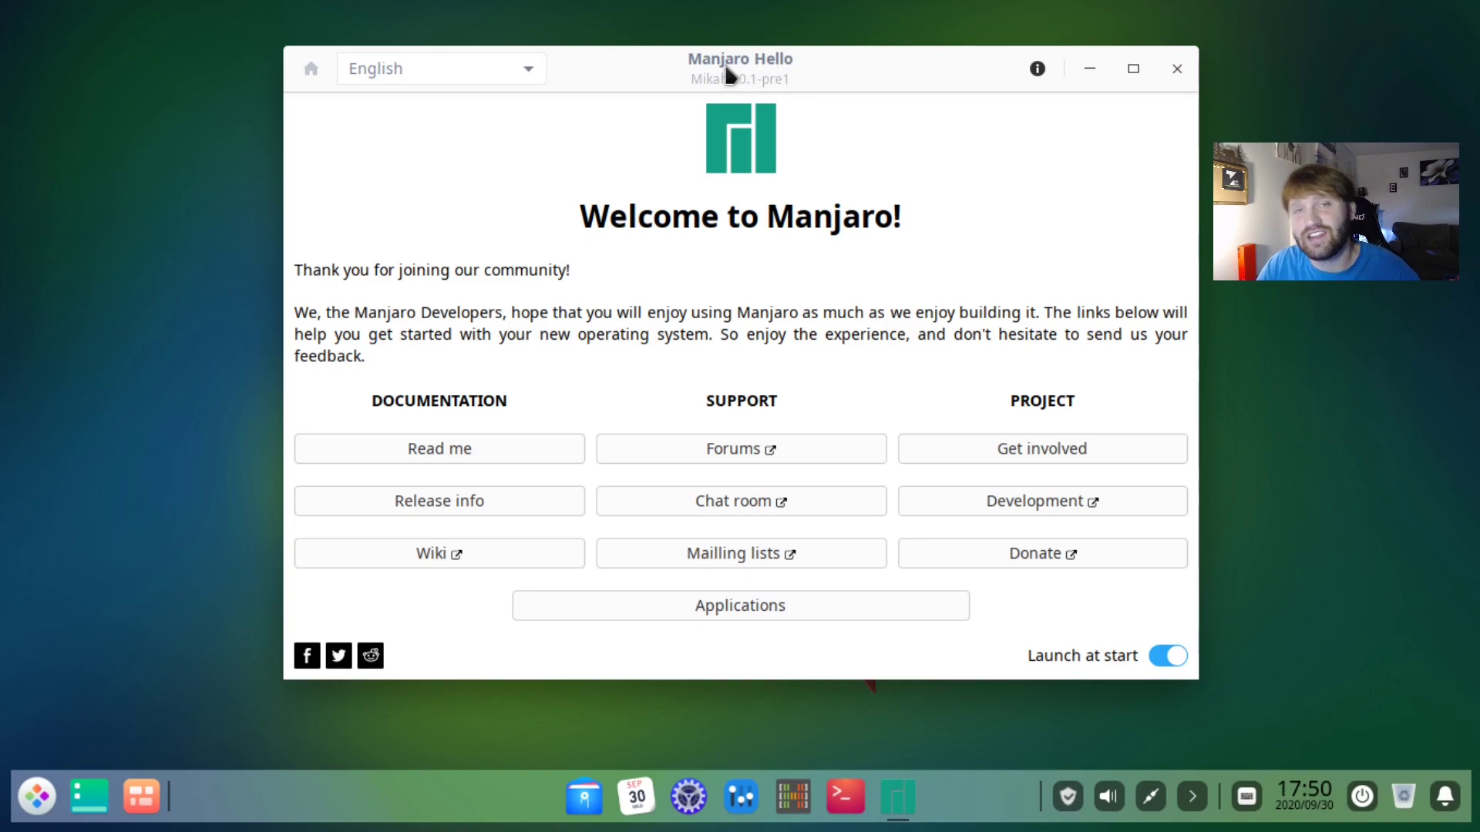
- Close the Manjaro Hello welcome window to leave the hummingbird wallpaper showing
left_click(1178, 68)
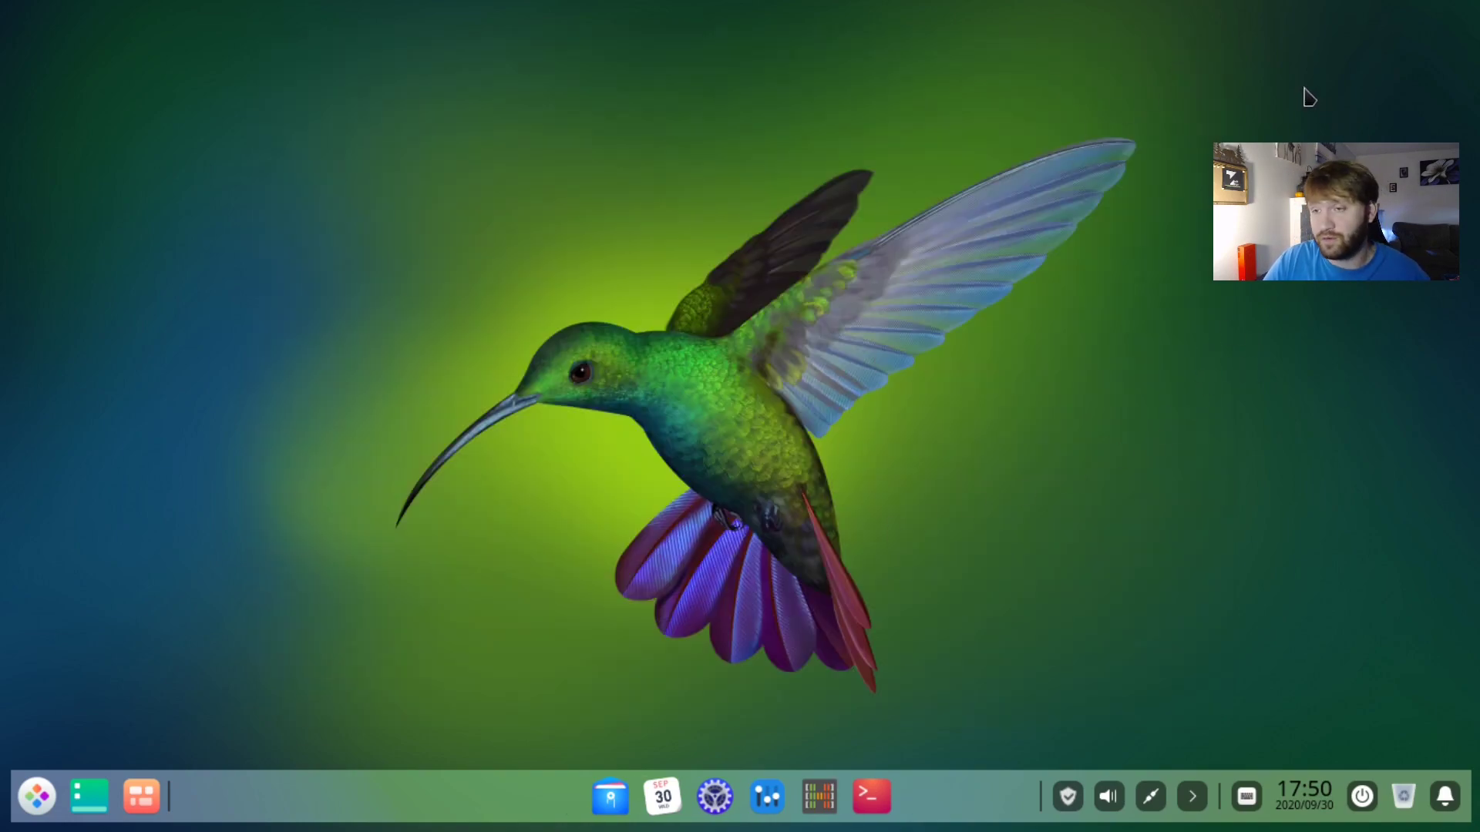
left_click_drag(1309, 96, 247, 671)
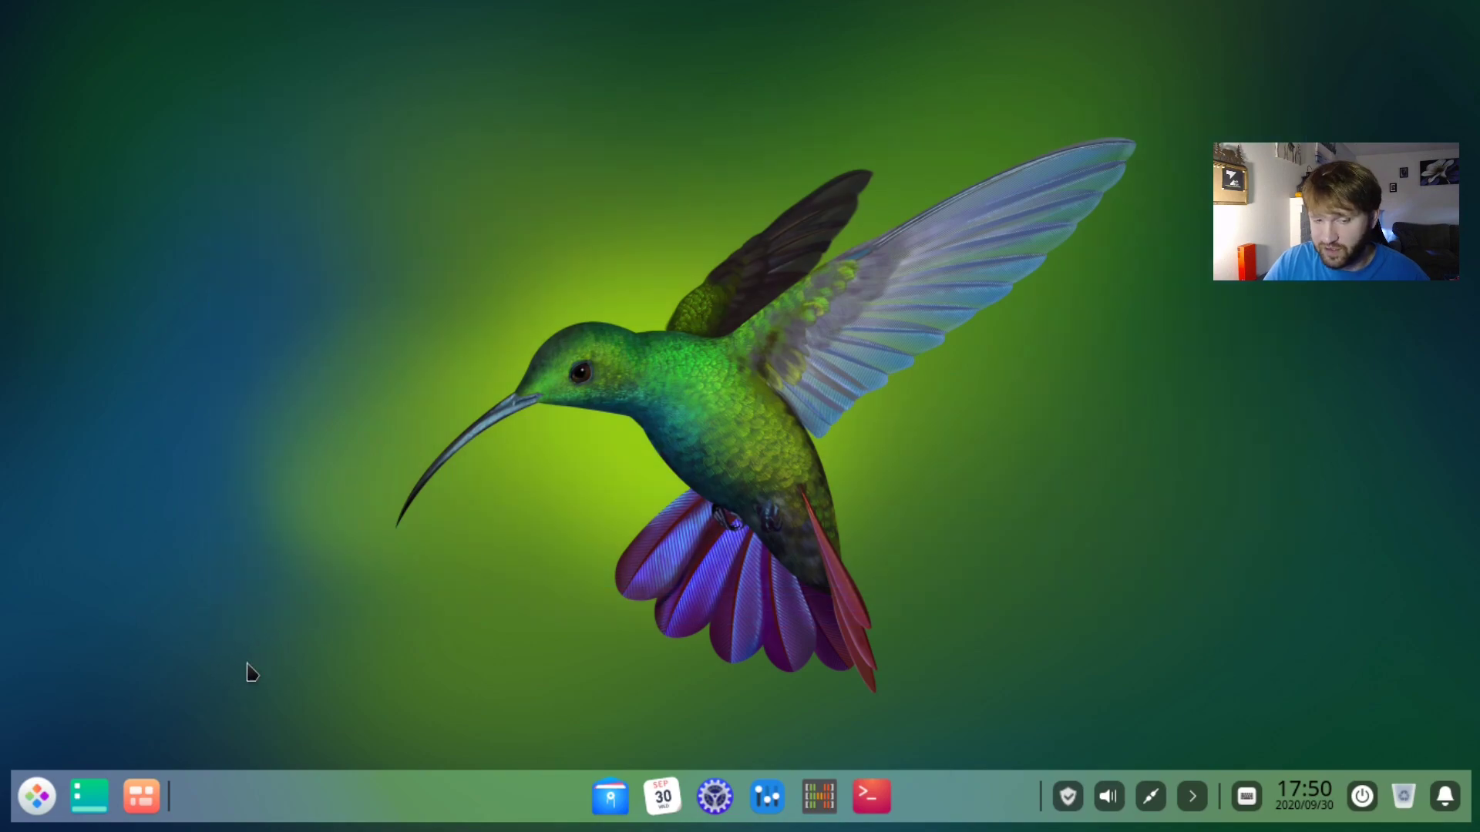
- View the full-screen launcher's all-apps grid, then close the launcher
left_click(34, 794)
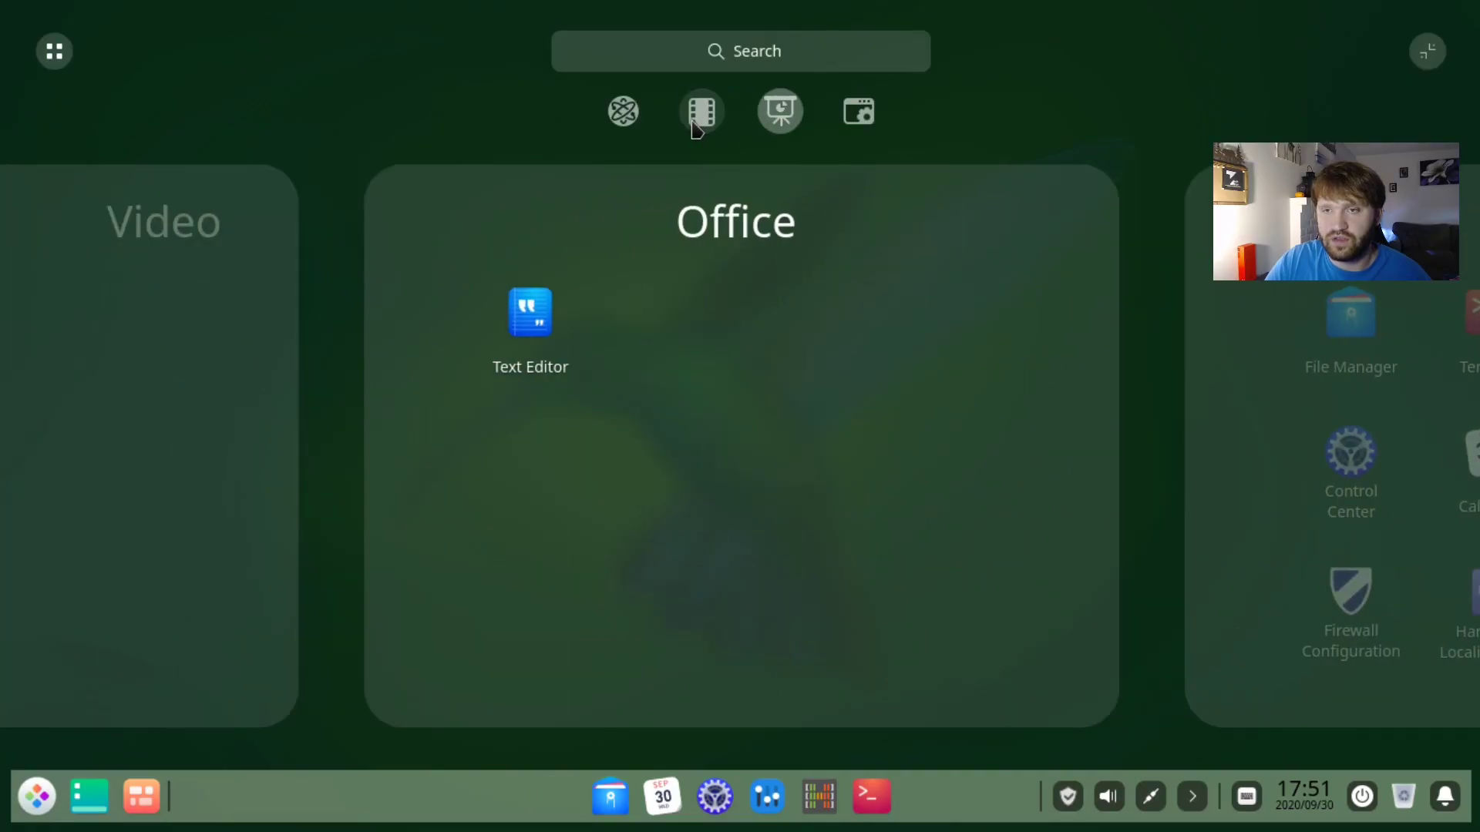
left_click(53, 51)
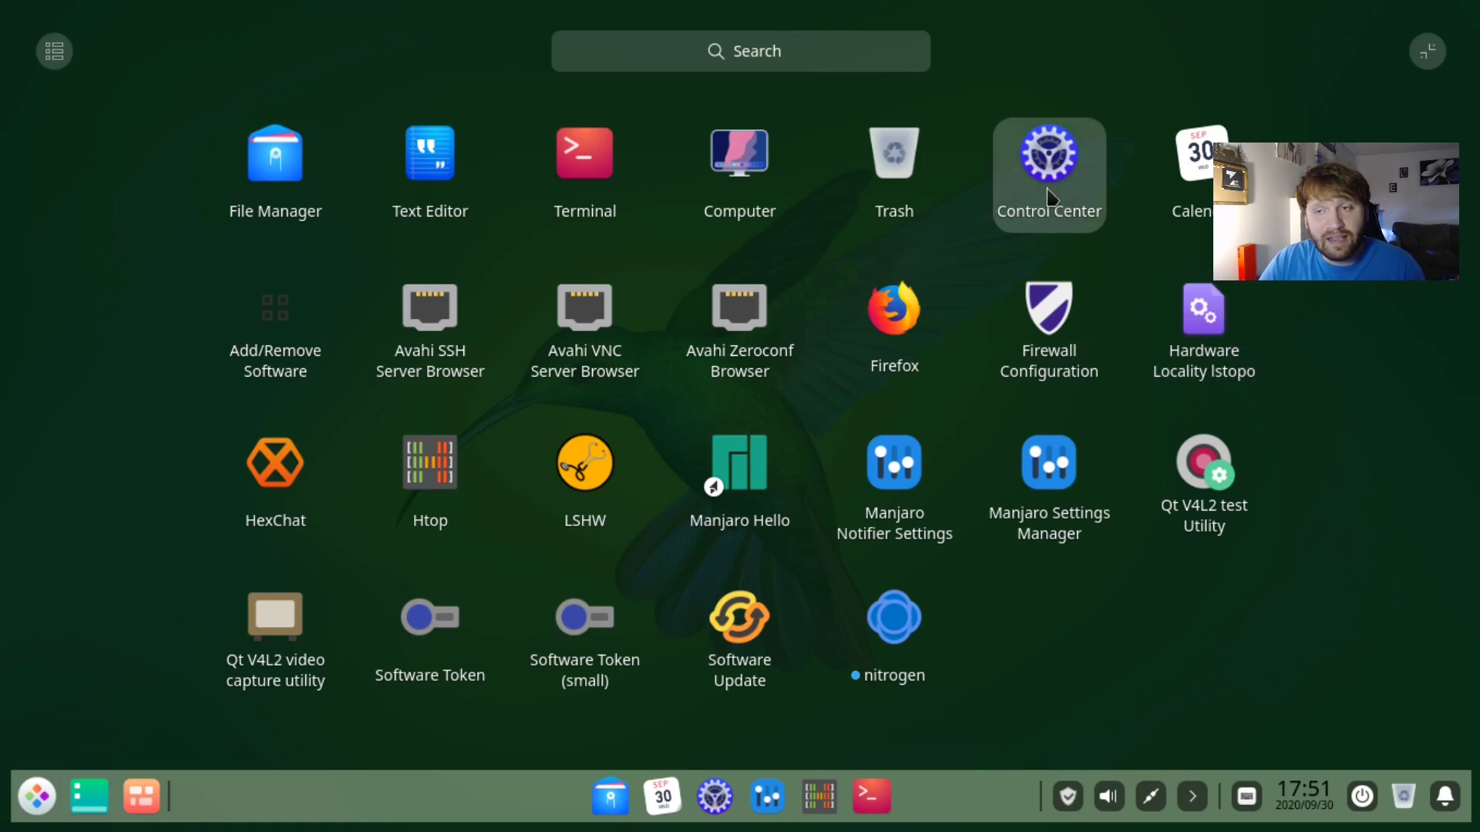
left_click(1055, 159)
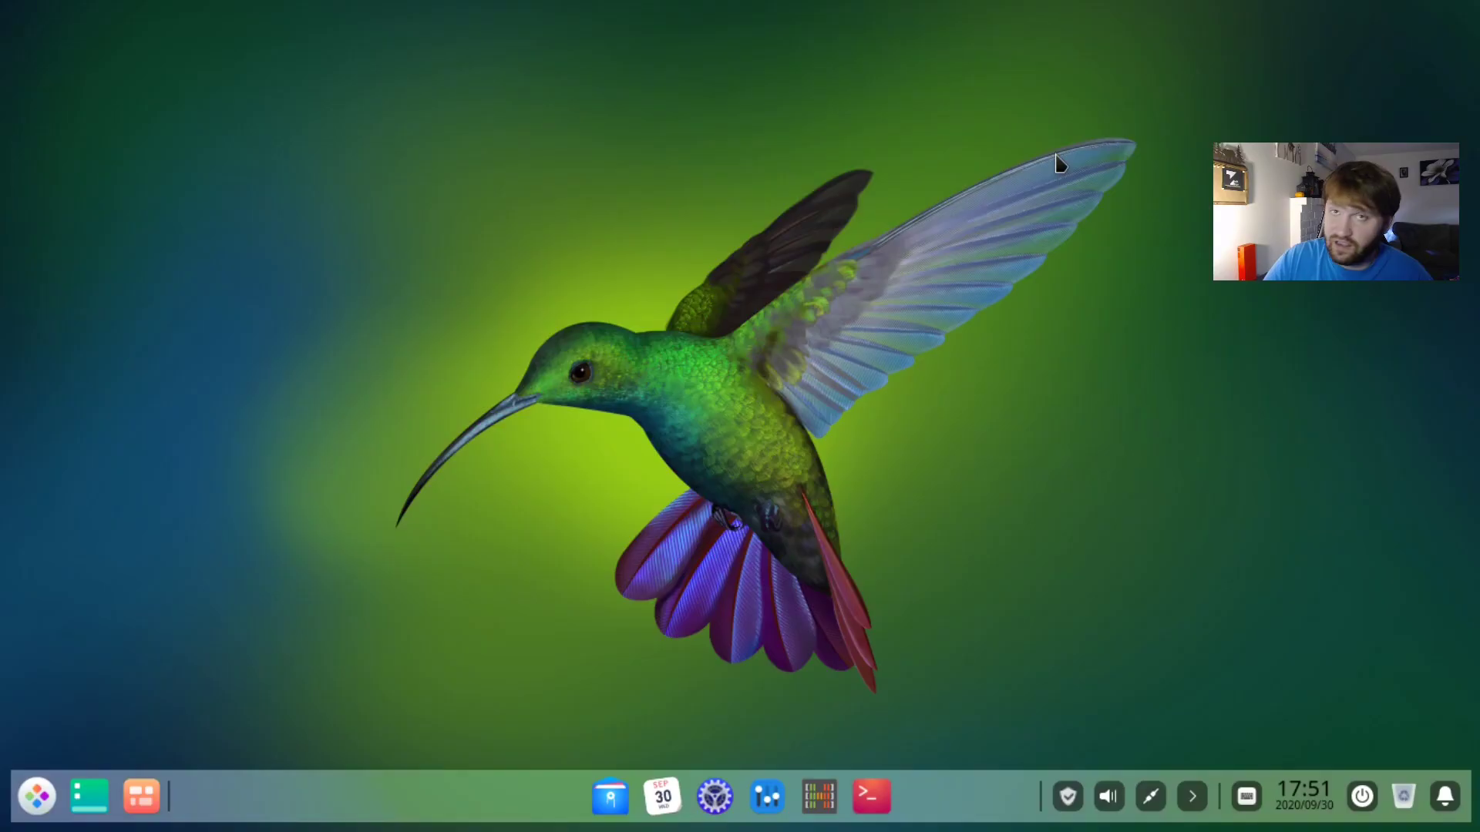
- Reopen the launcher from the dock and with Super, then switch it to the compact menu
left_click(36, 796)
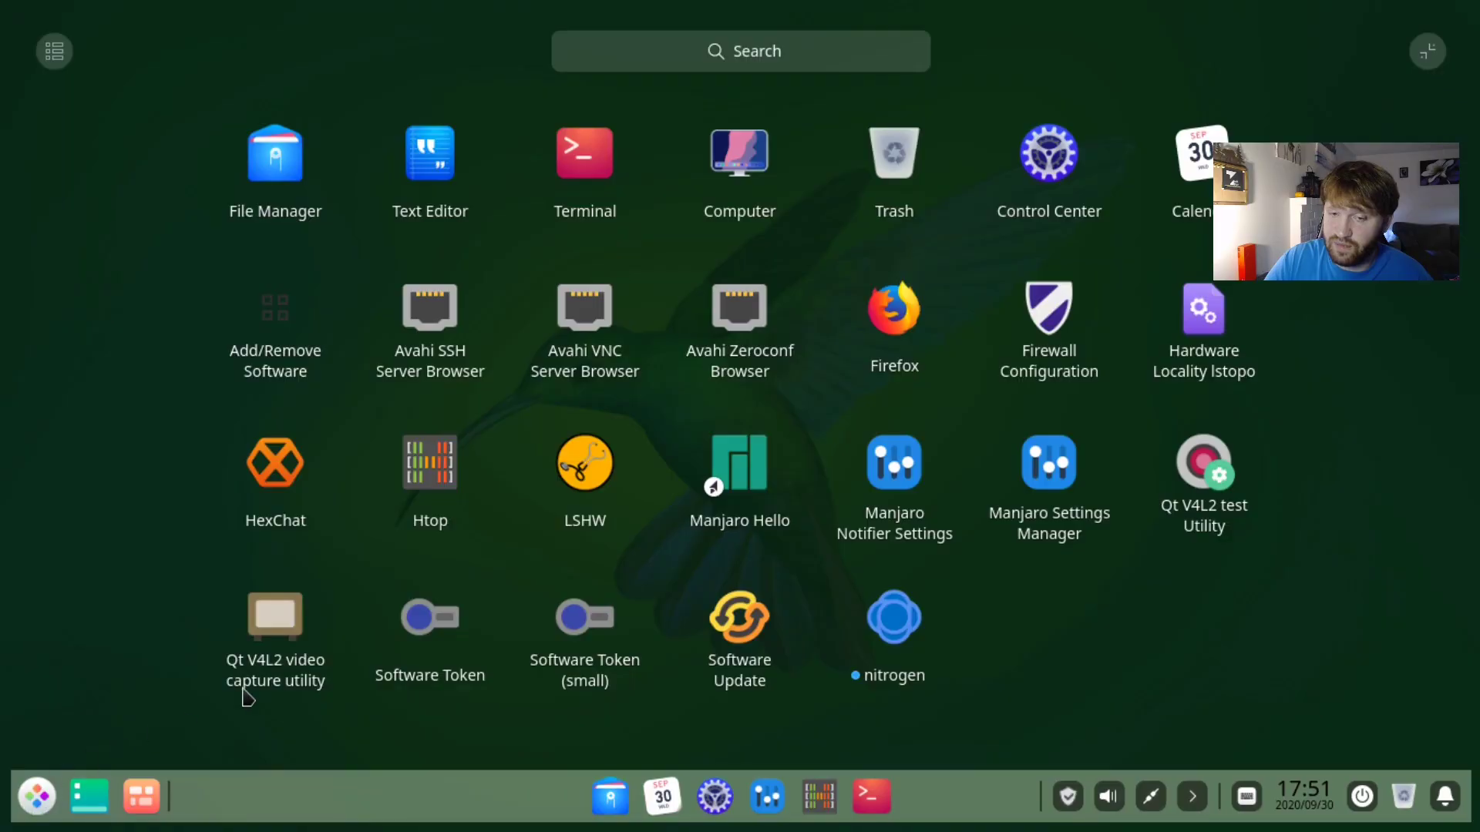
left_click(402, 472)
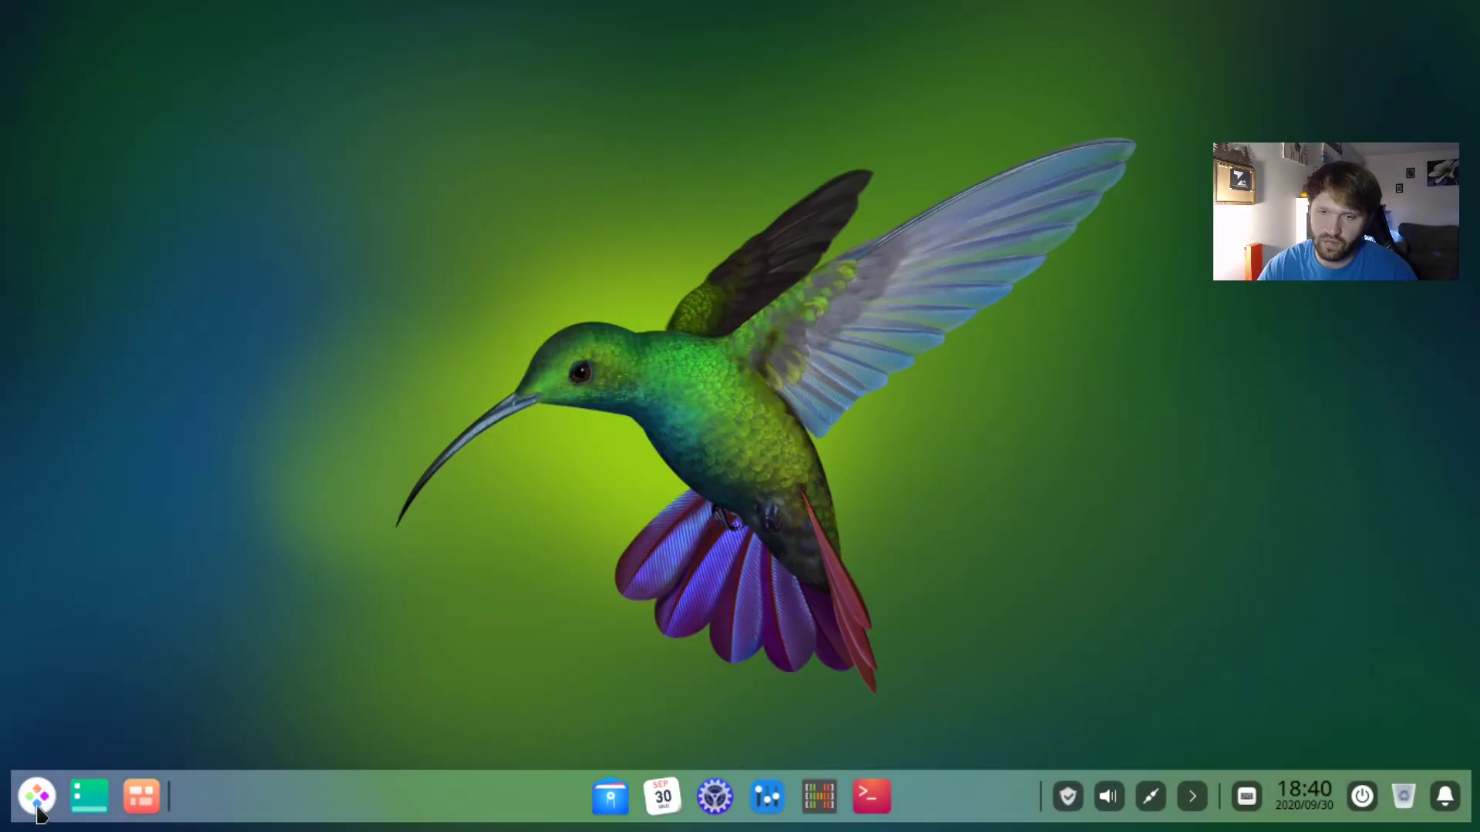
key("super")
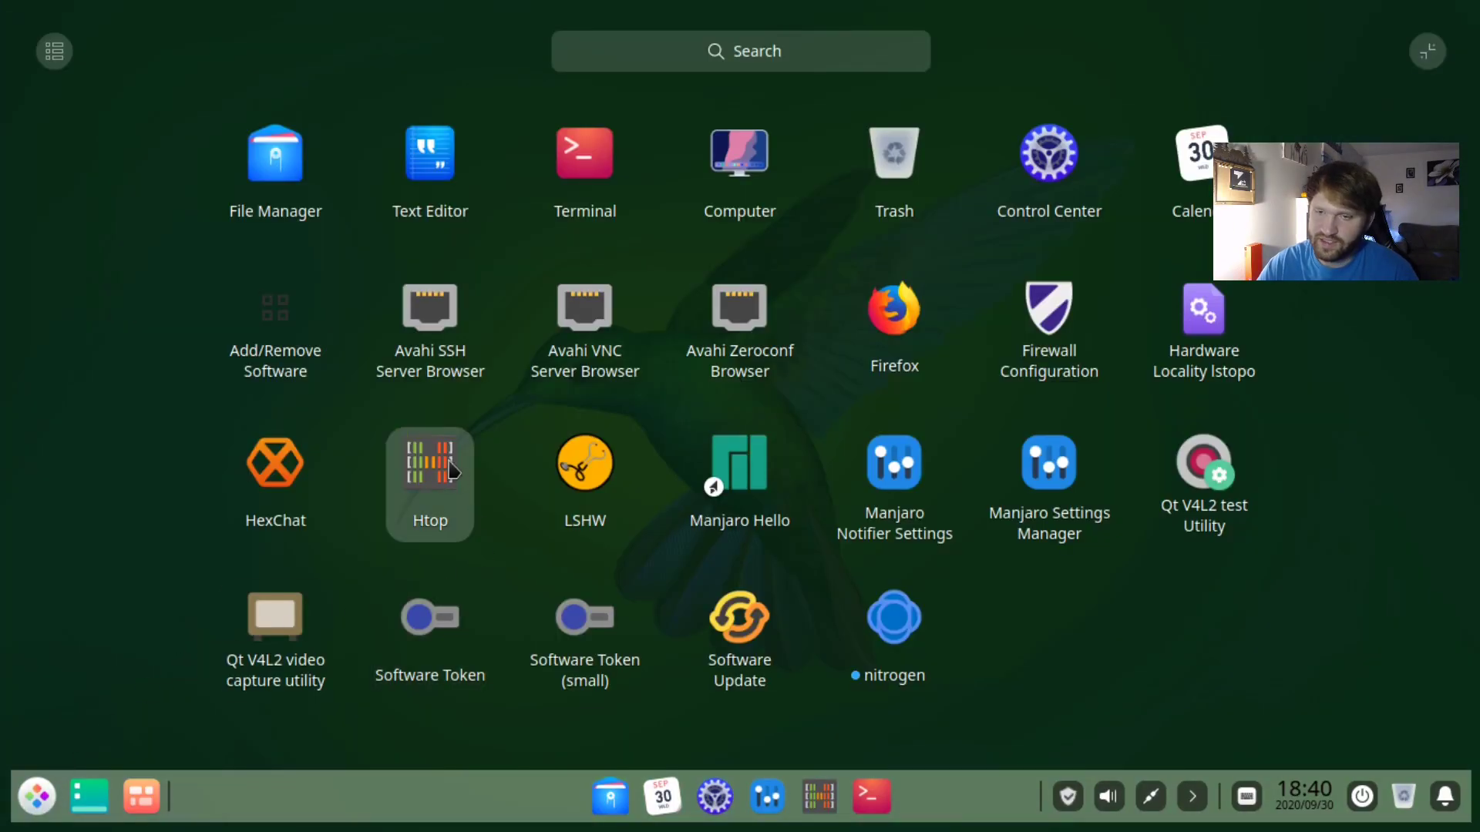
left_click(451, 469)
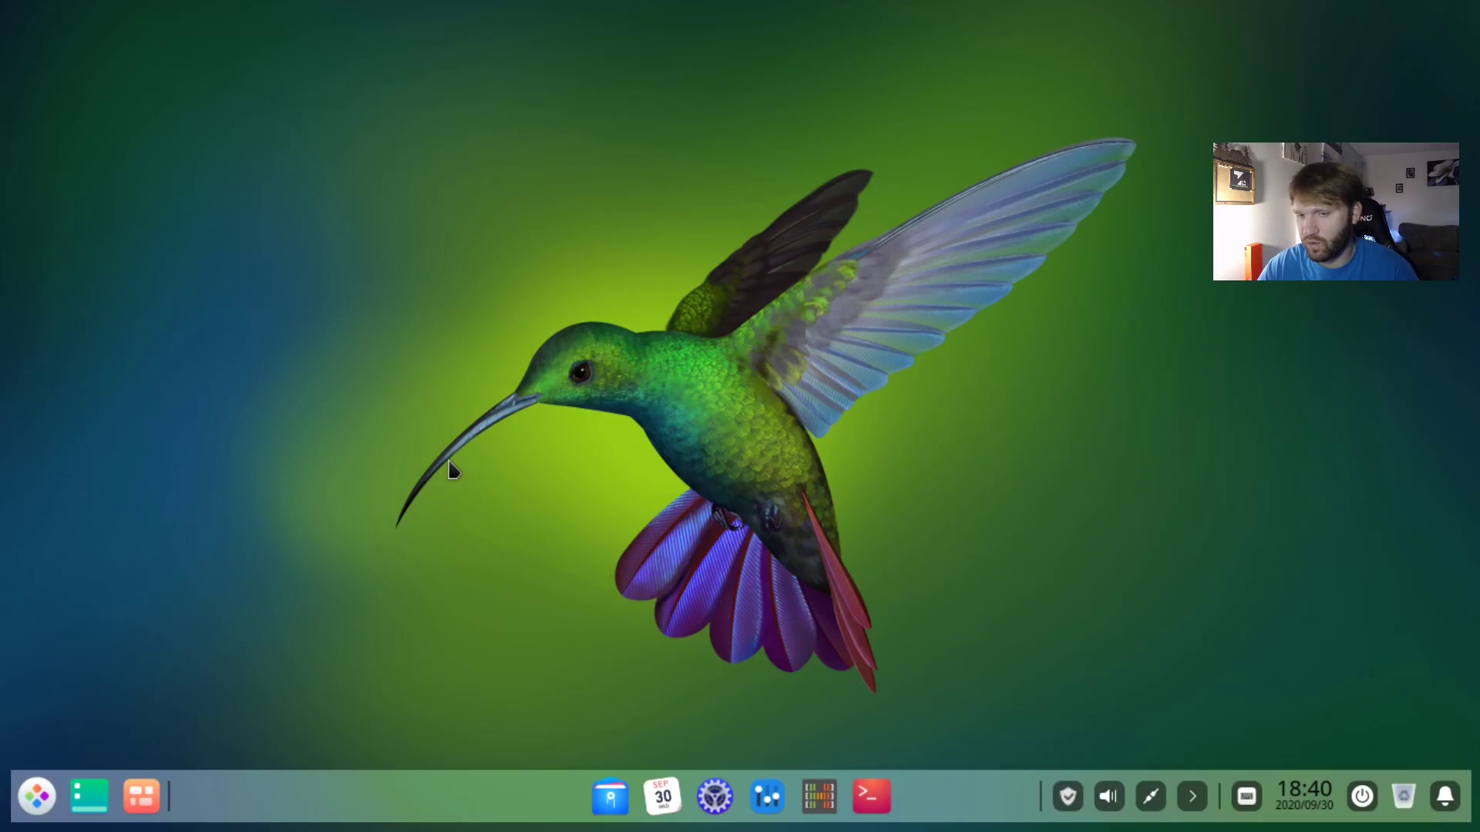
left_click(37, 796)
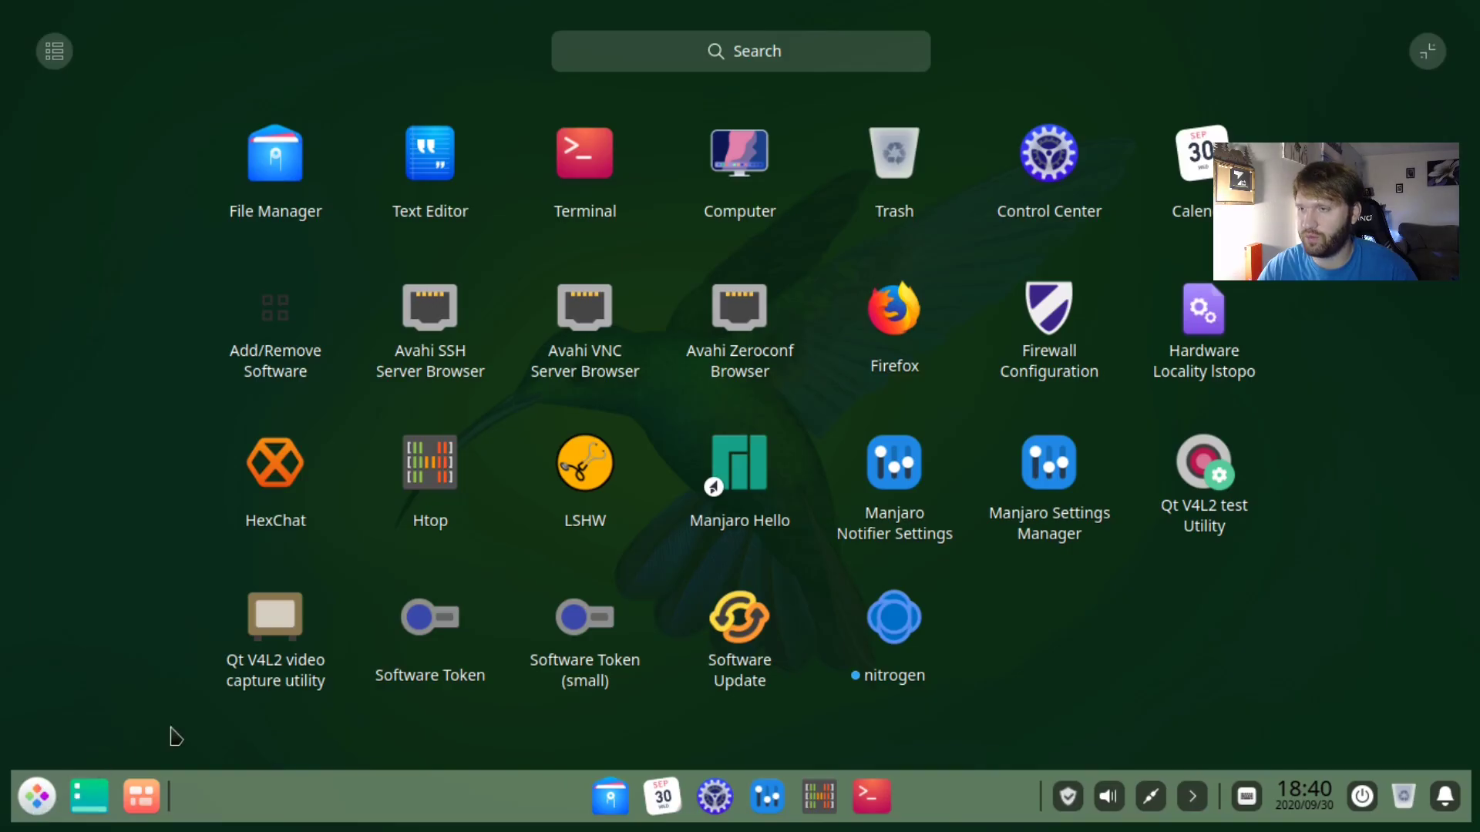
left_click(1430, 53)
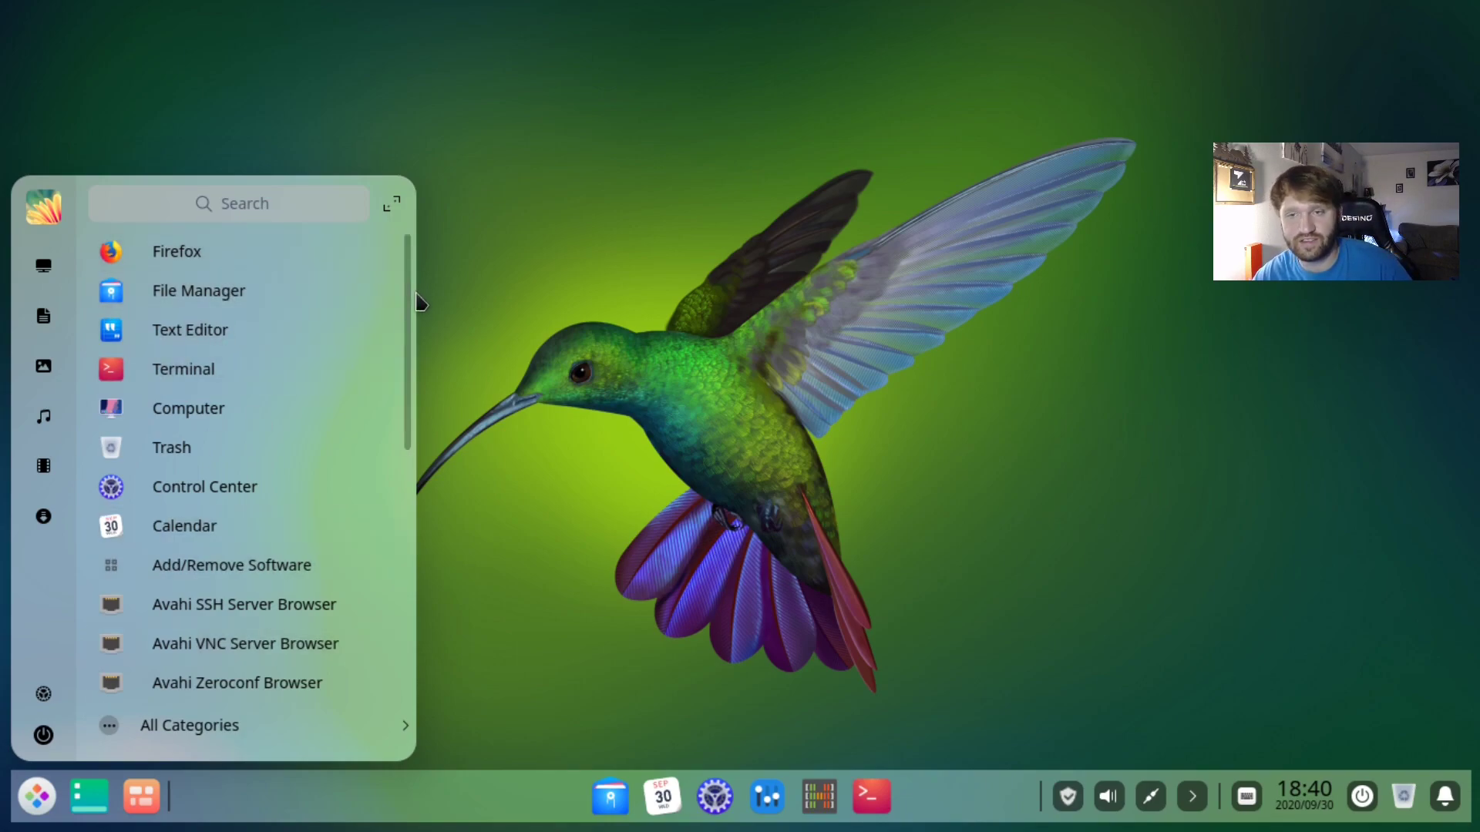
- Open the Documents folder in the file manager from the launcher, then close it
mouse_move(412, 304)
left_mouse_down()
mouse_move(404, 616)
mouse_move(406, 285)
left_mouse_up()
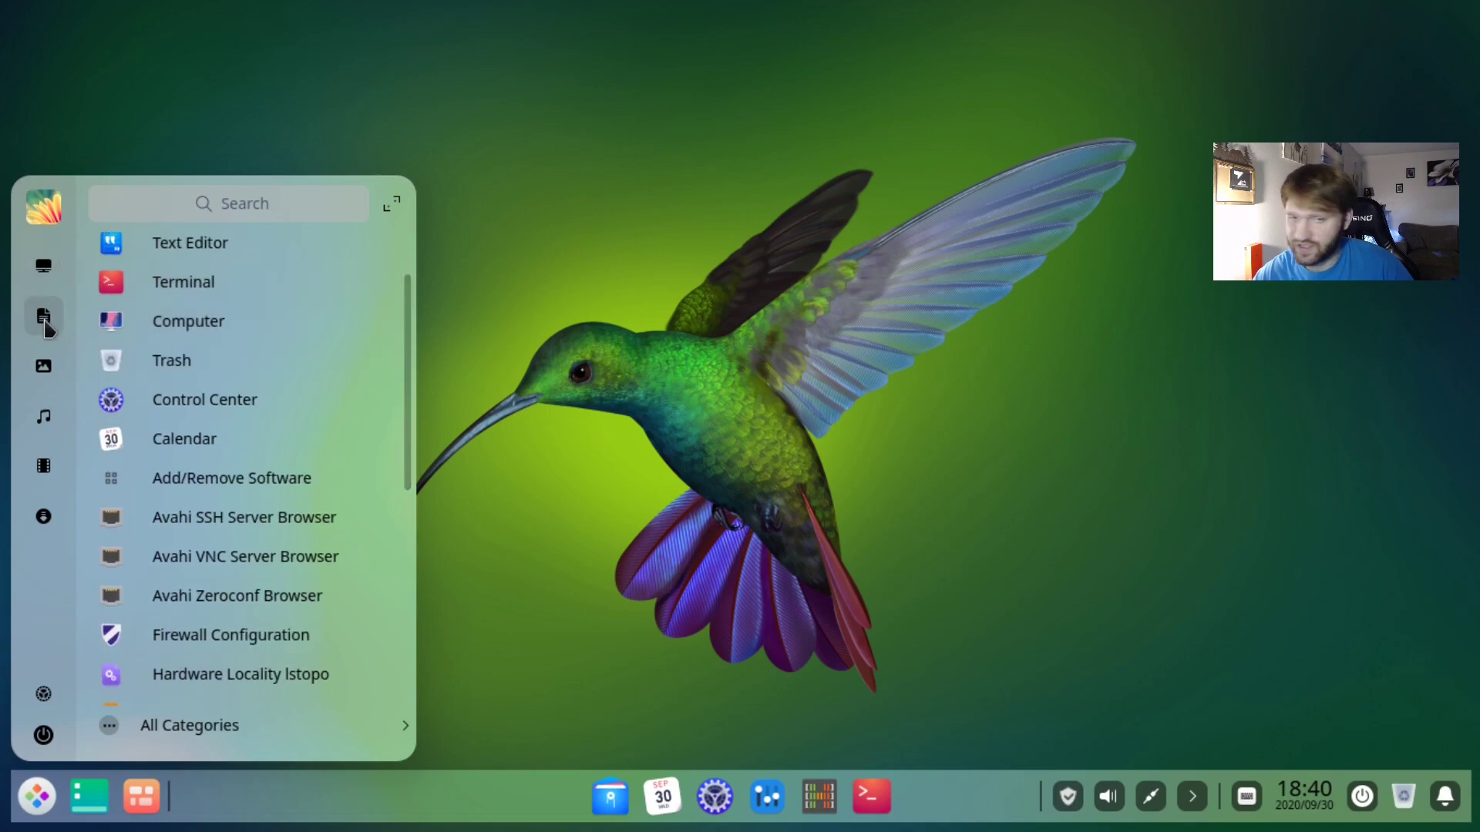
left_click(44, 324)
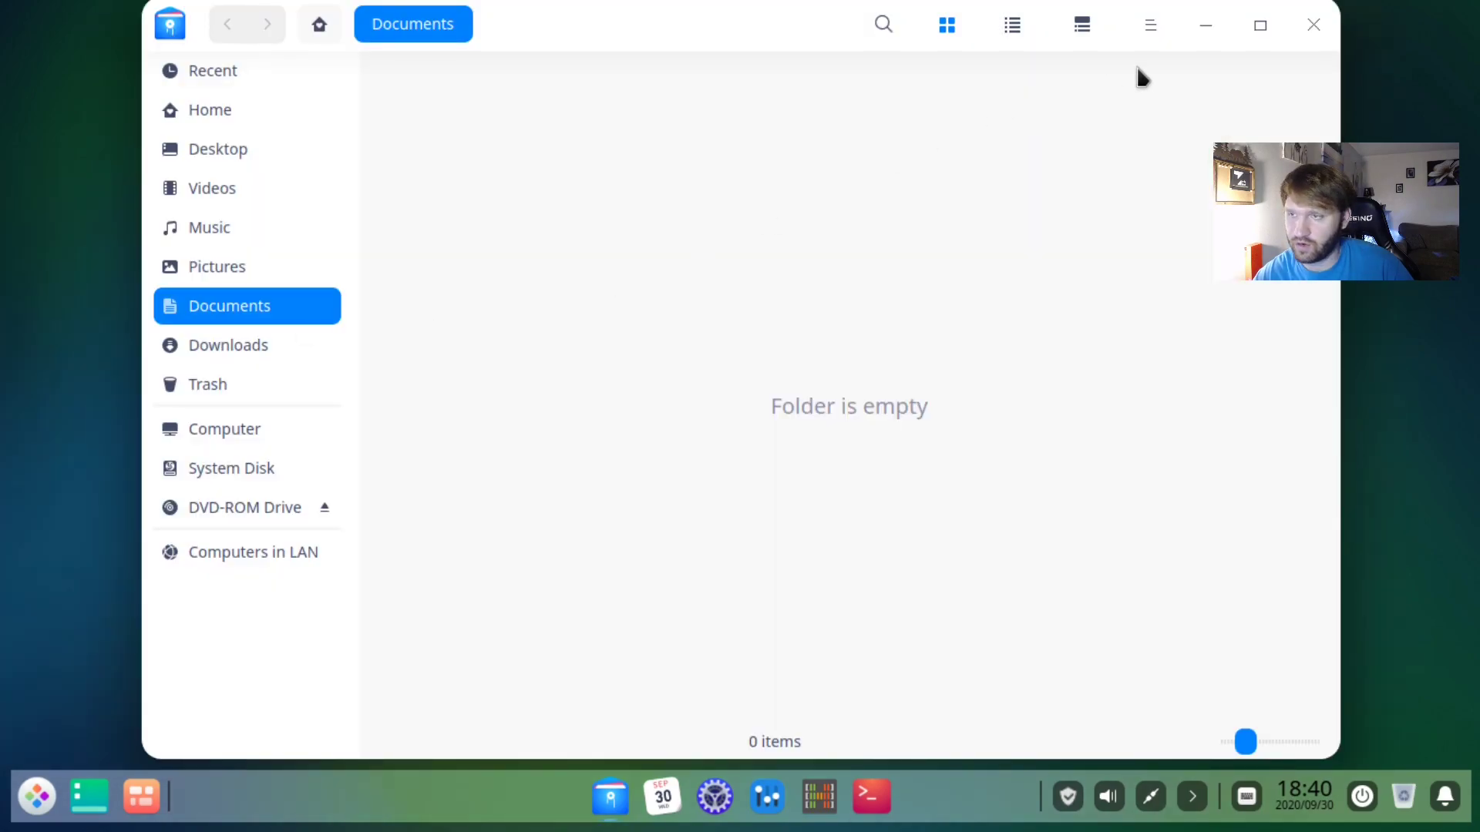
left_click(1313, 26)
- Bring up the launcher's shutdown and session options, then dismiss them
left_click(37, 796)
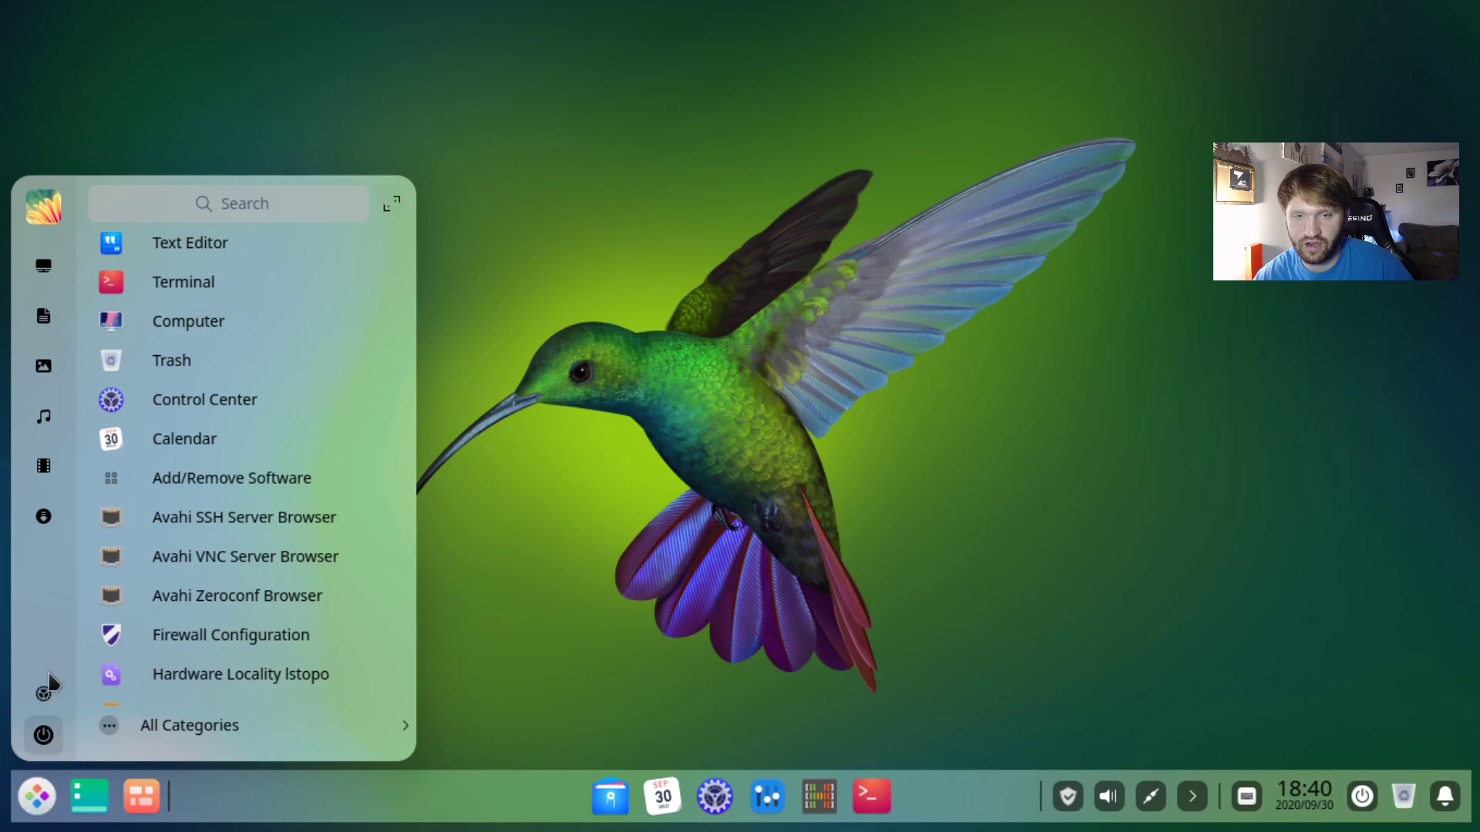
left_click(43, 737)
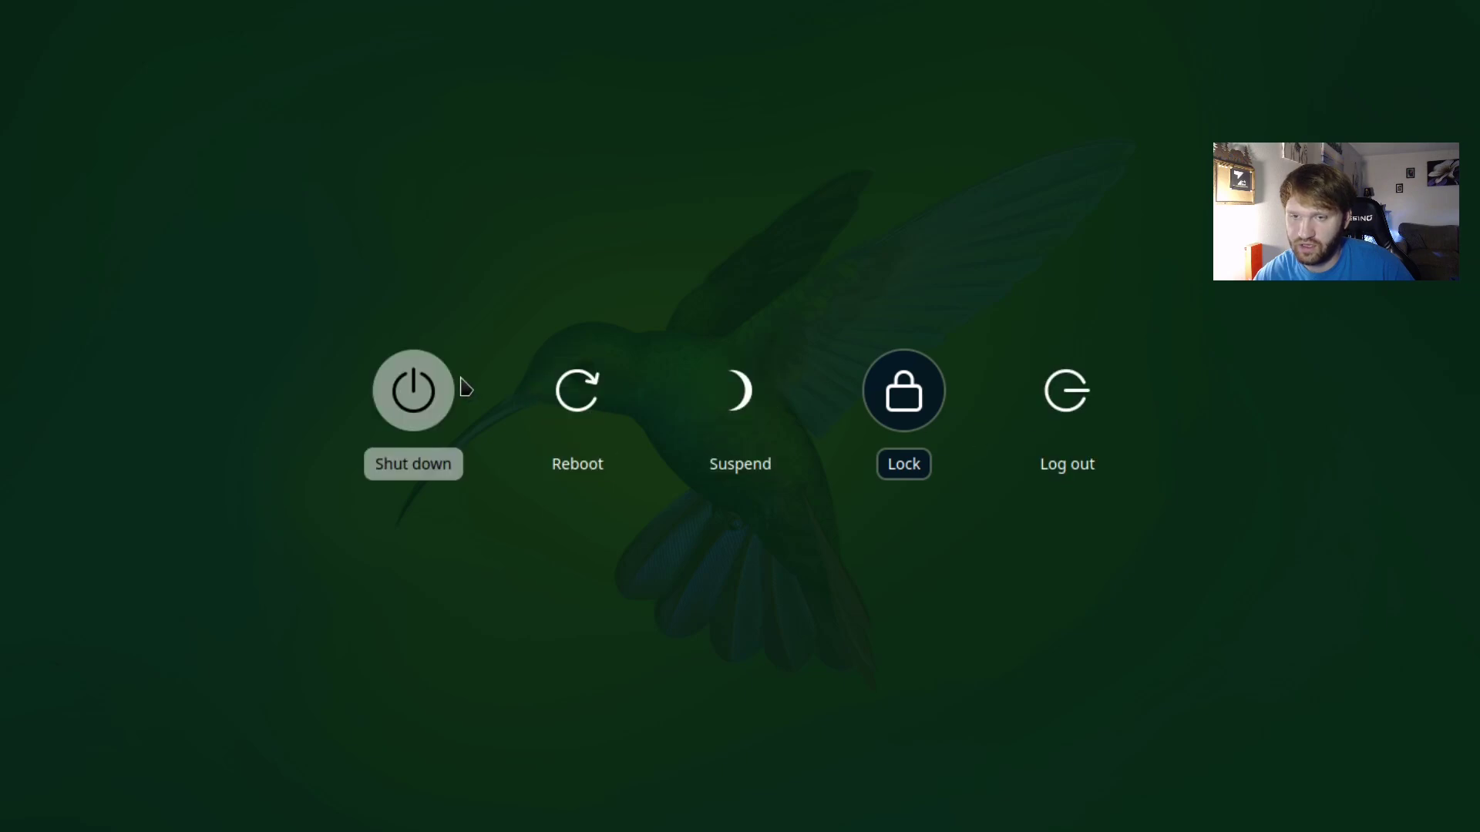
key("Escape")
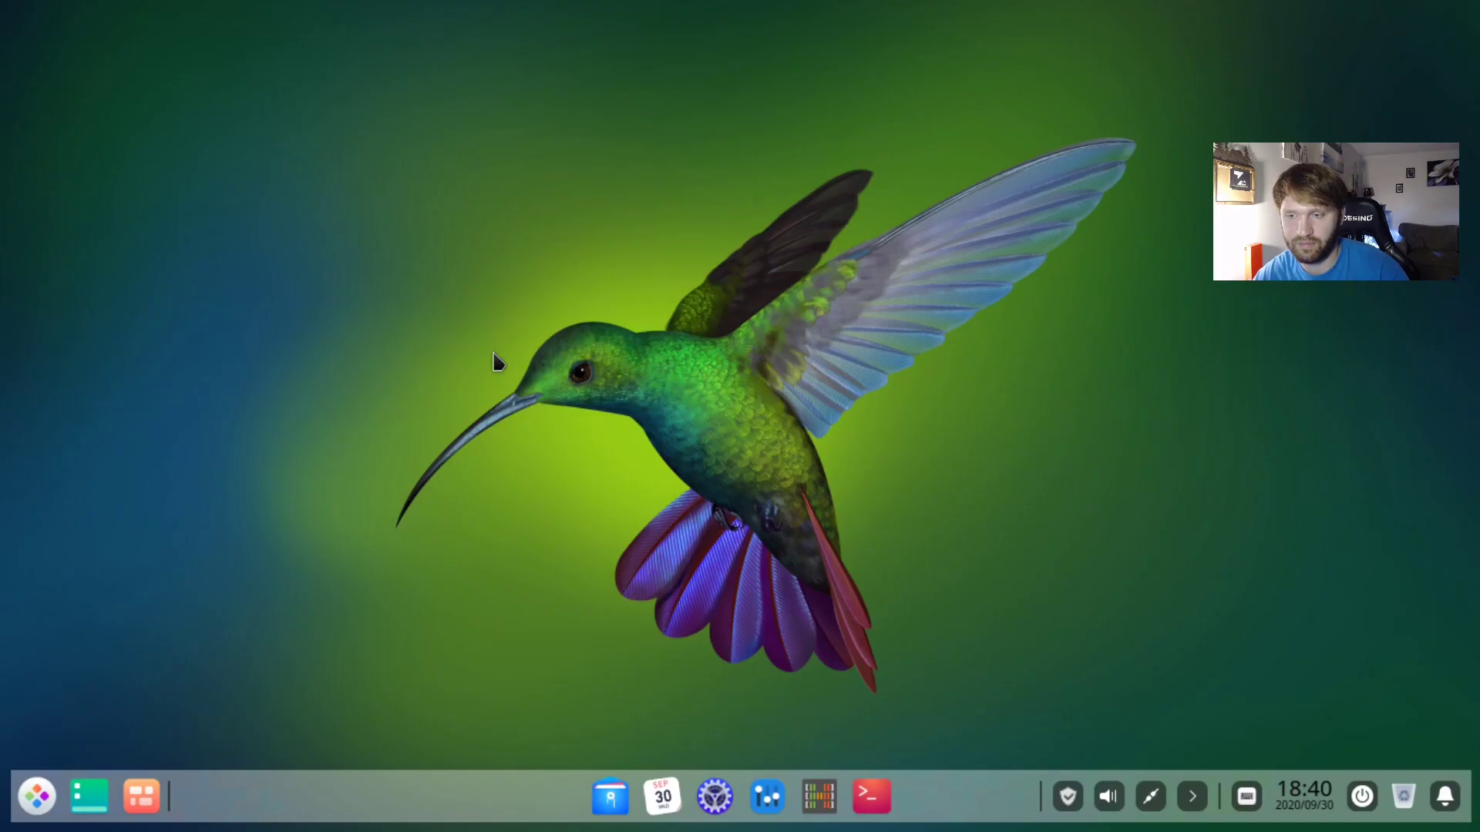
- Search the launcher for 'fire', launch Firefox onto manjaro.org, then close it
left_click(36, 794)
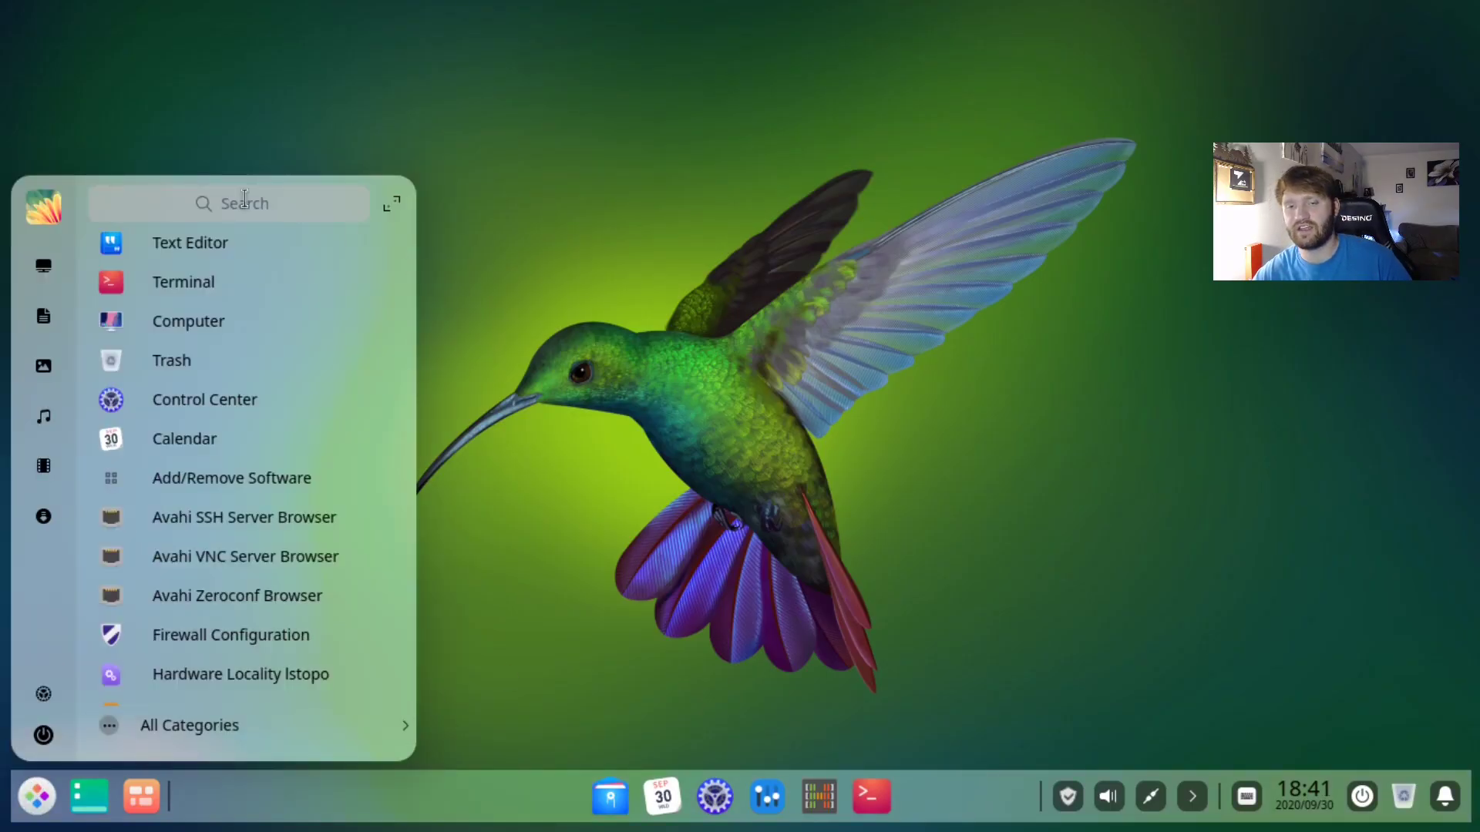
scroll(224, 241, "down", 2)
scroll(225, 241, "up", 4)
type("fire")
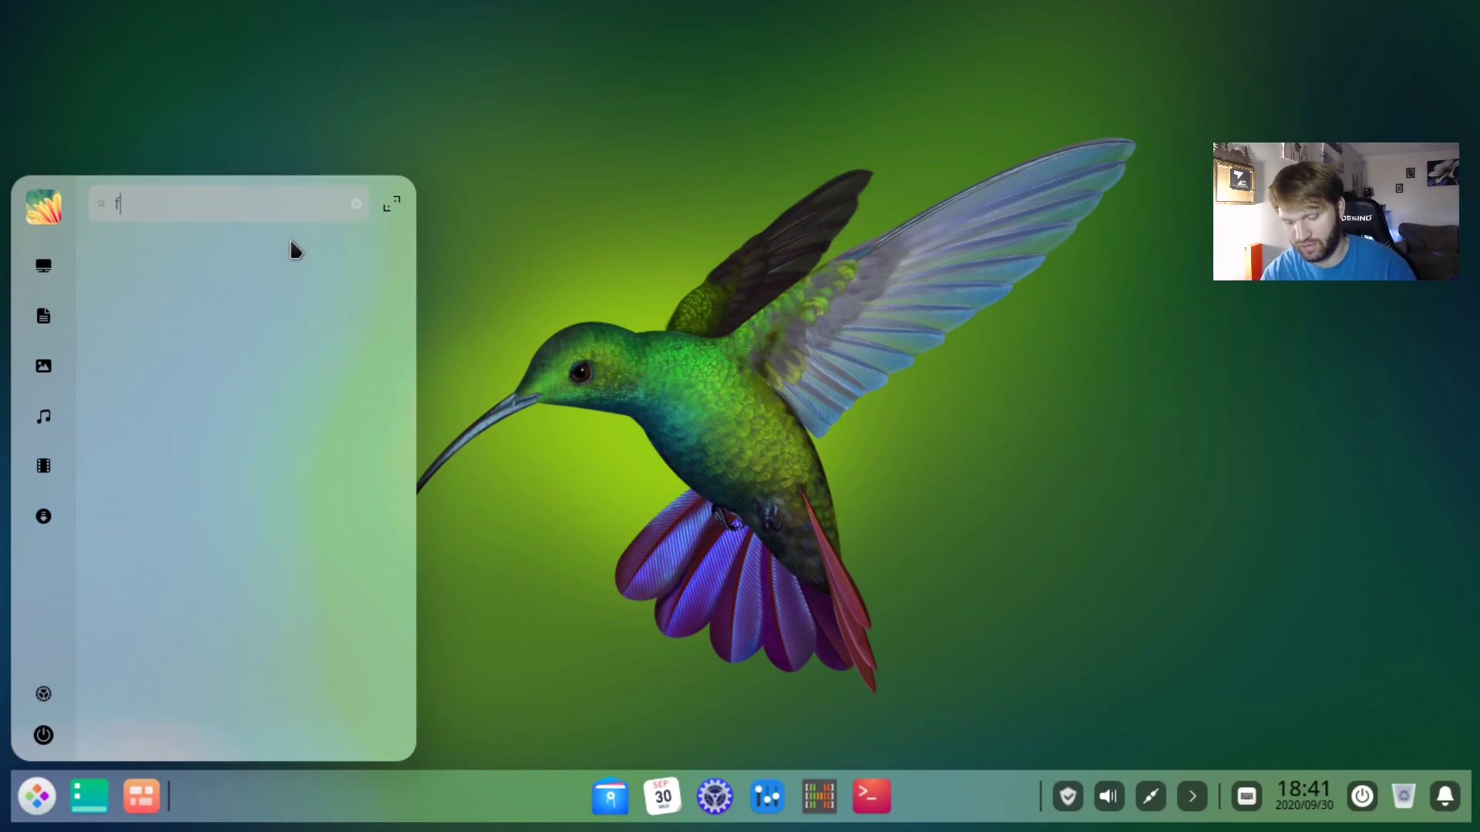
key("Down")
key("Down")
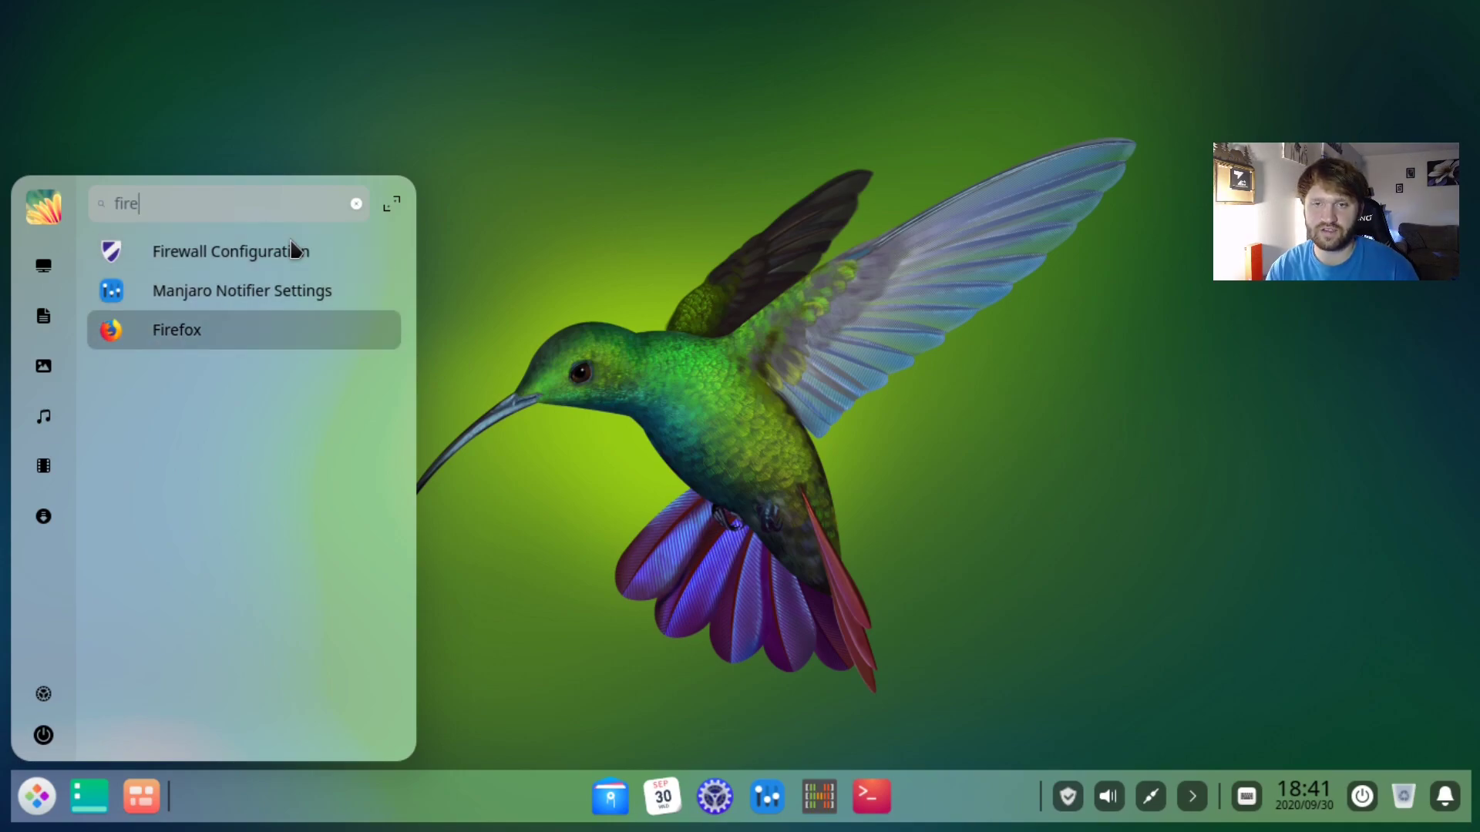
key("Return")
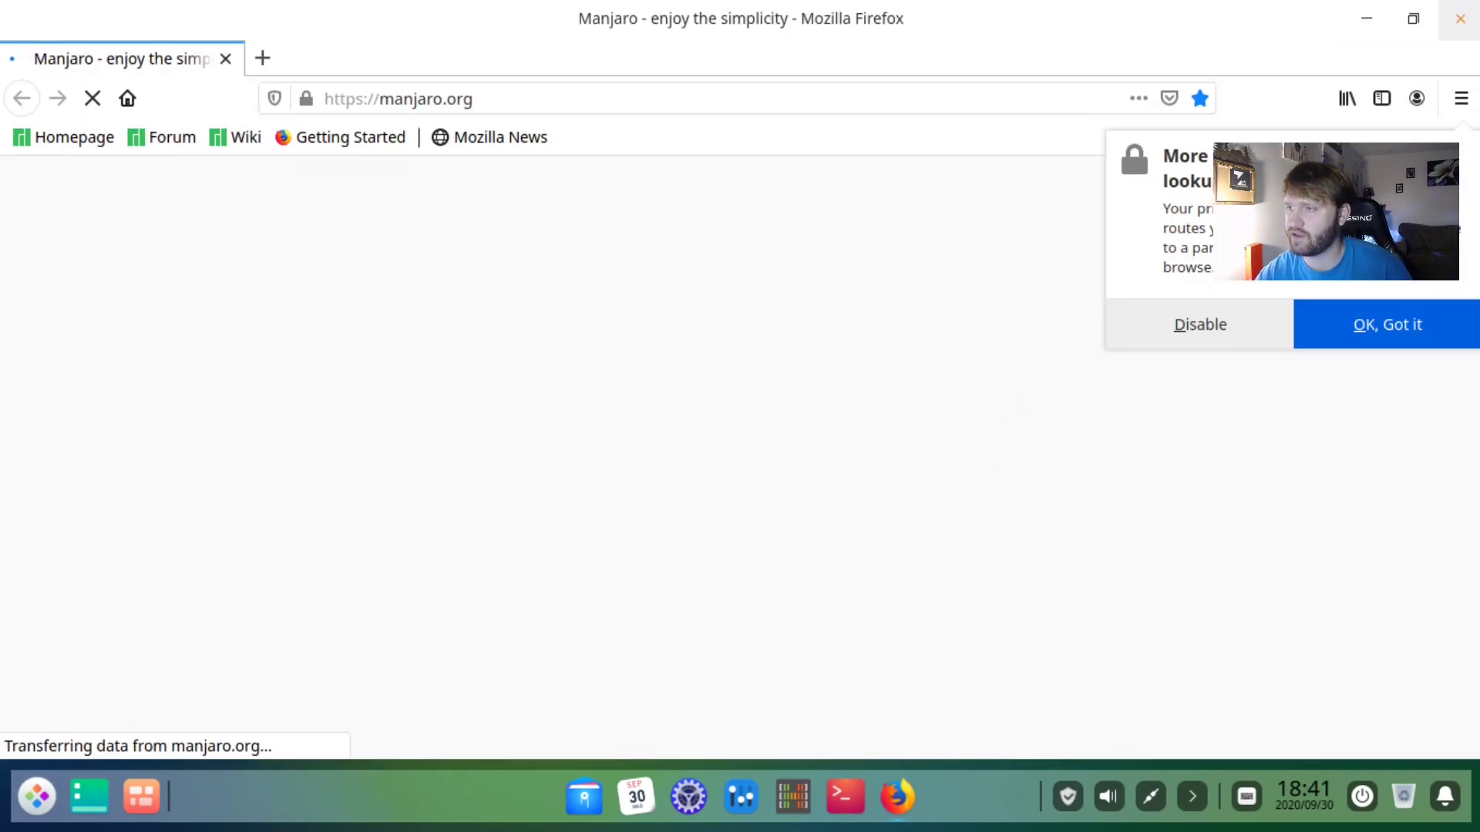
left_click(1459, 18)
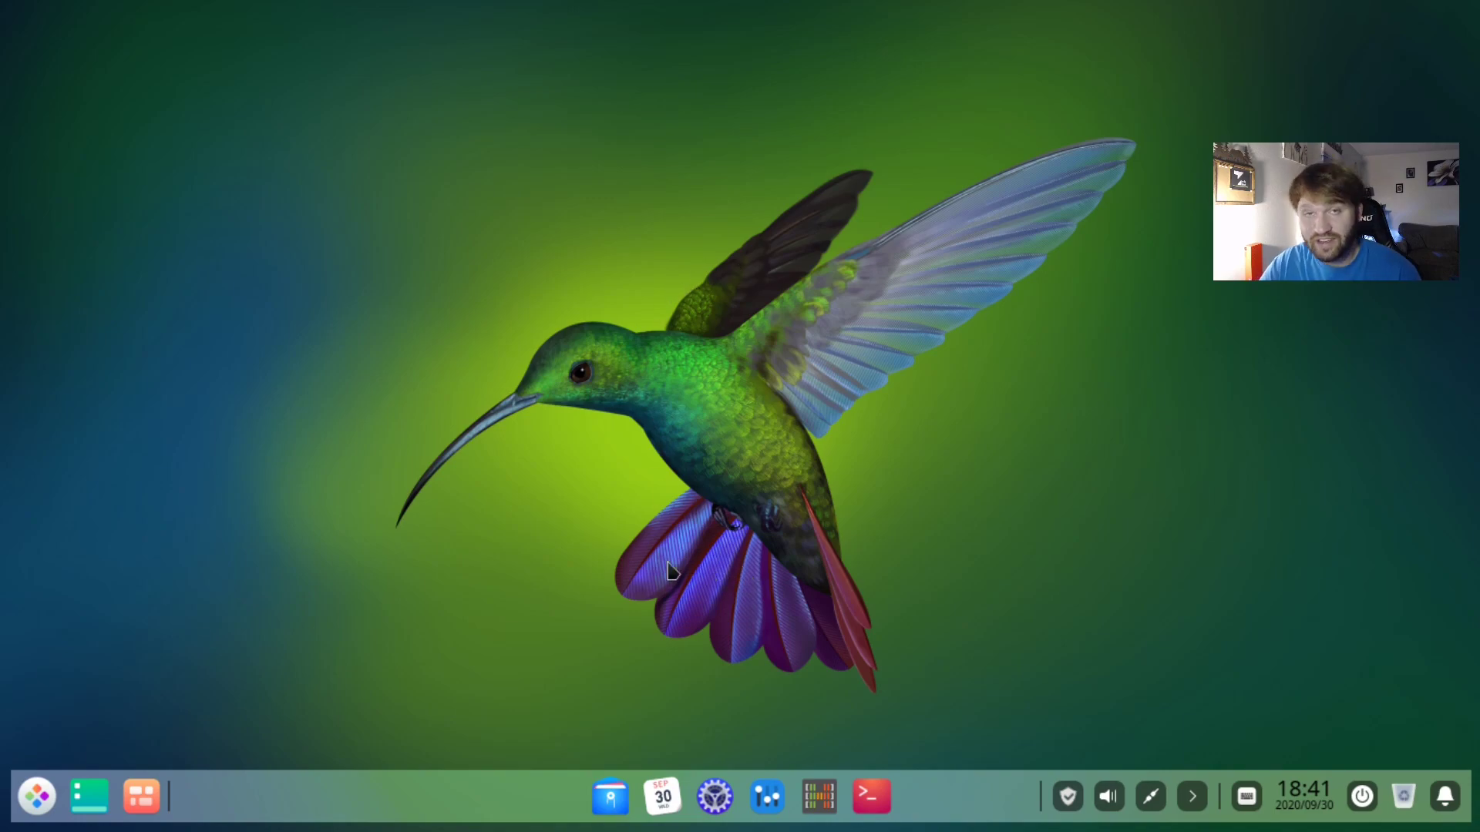
right_click(370, 794)
mouse_move(484, 672)
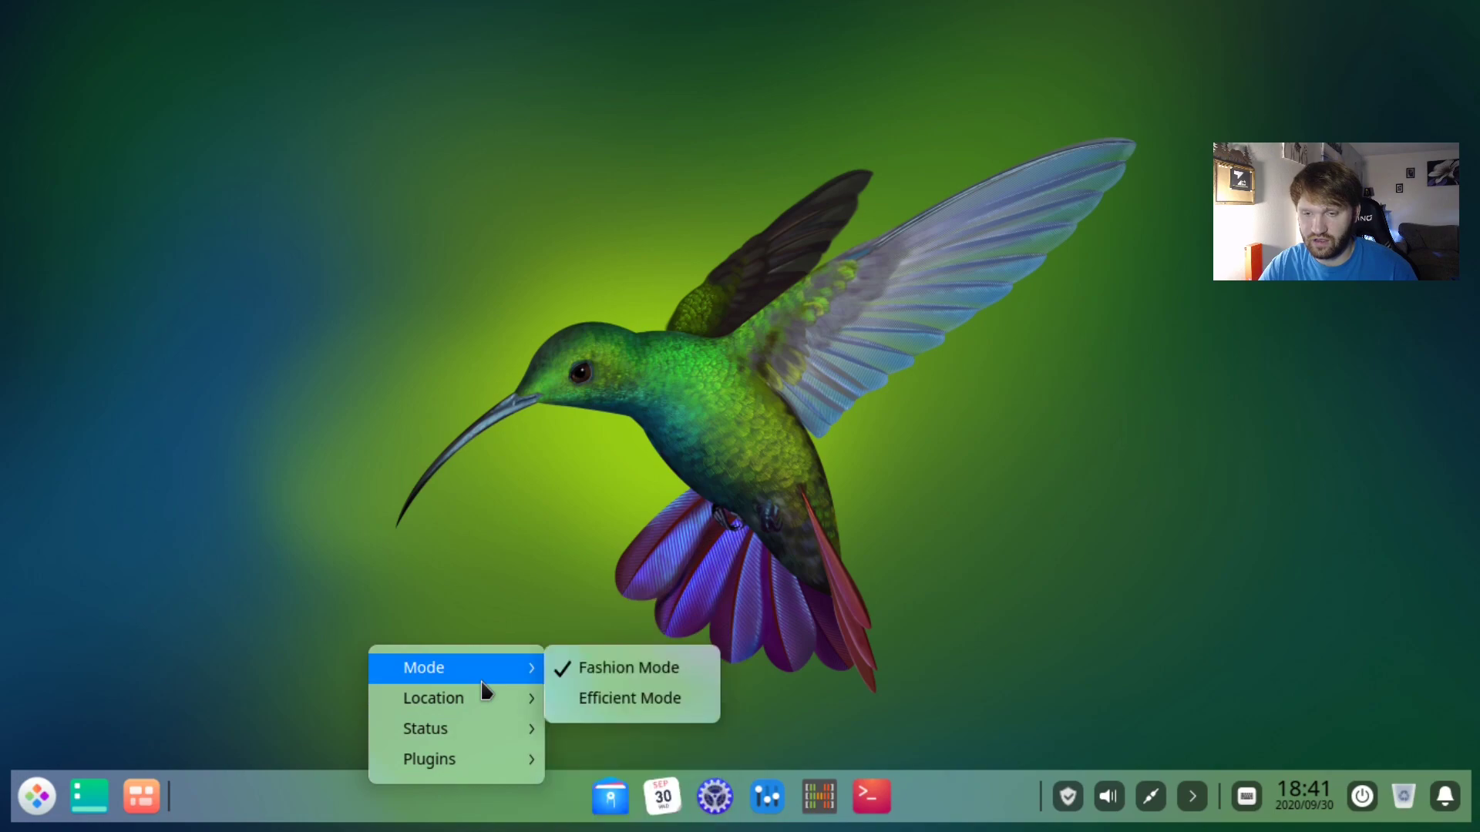
left_click(639, 703)
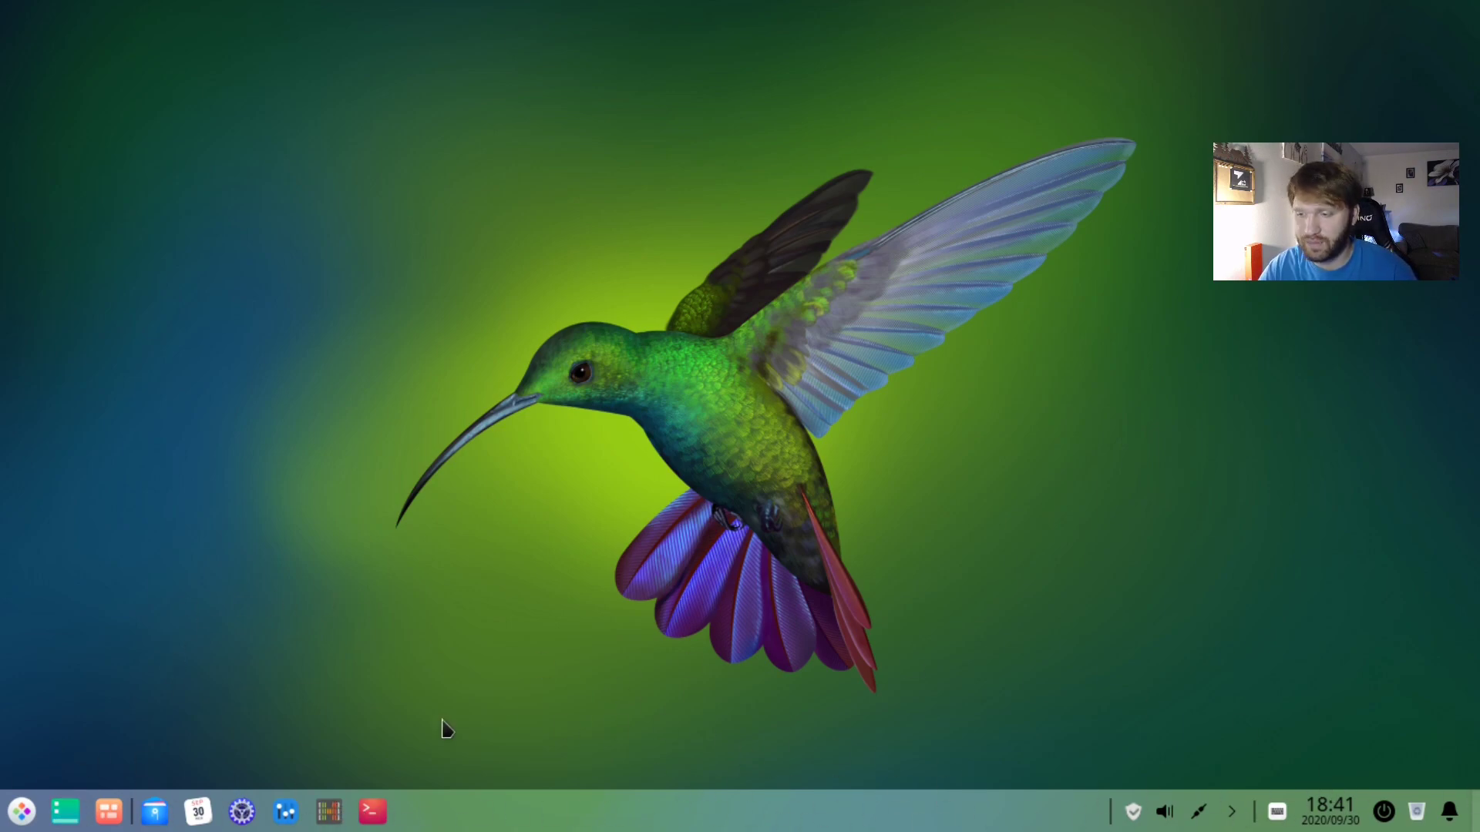
left_click(34, 813)
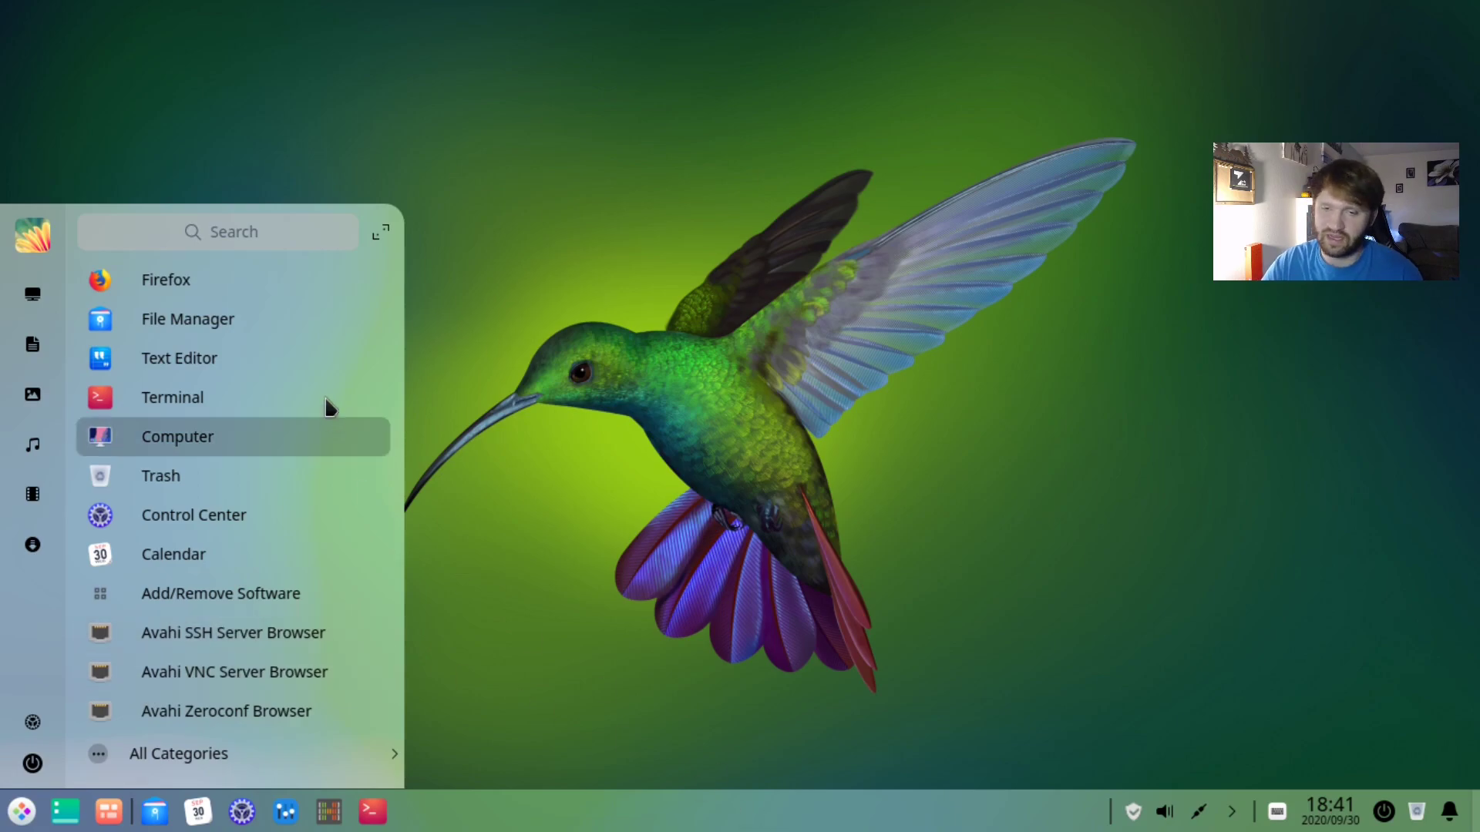
left_click(663, 635)
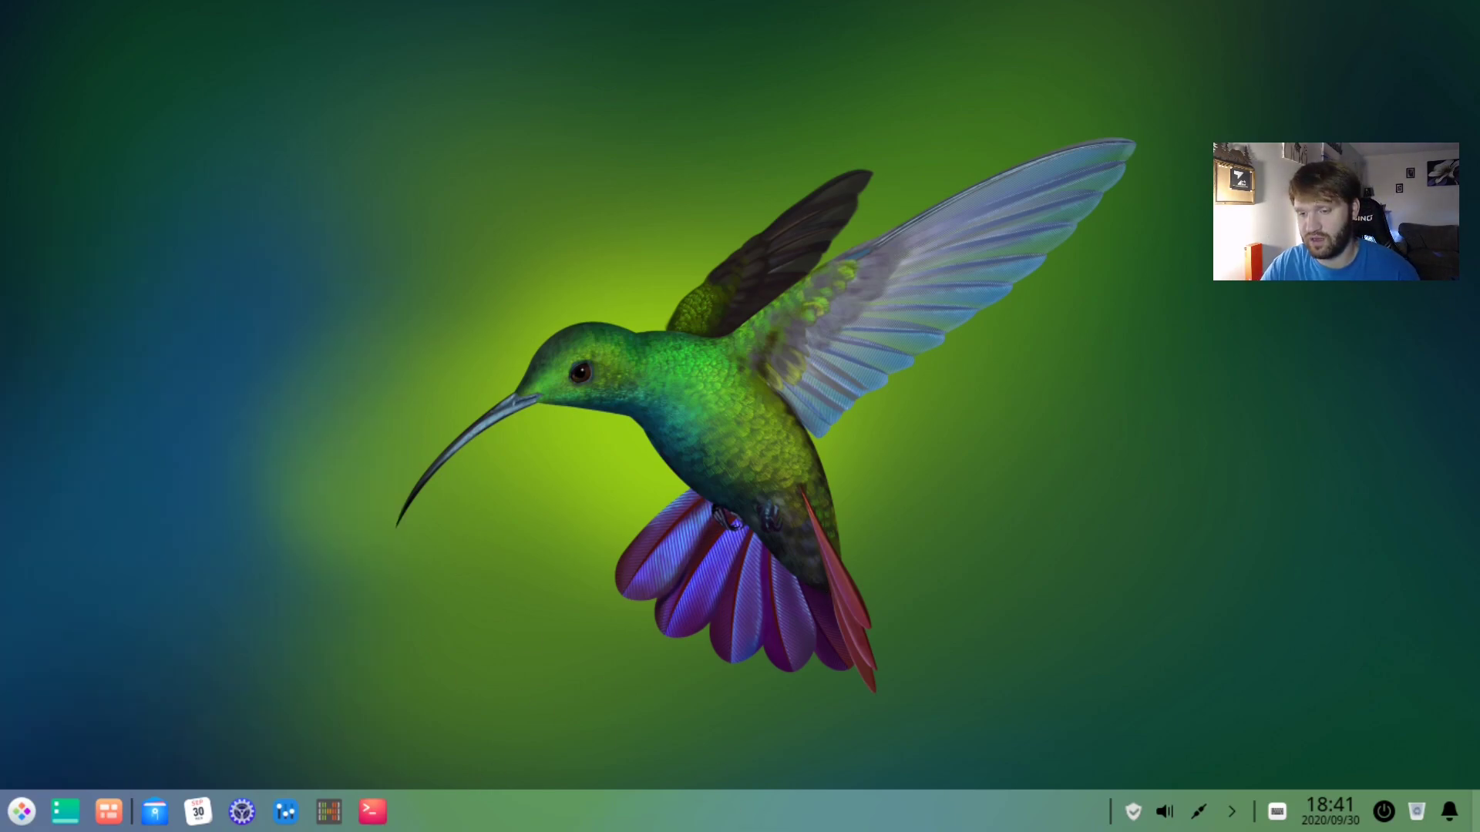
right_click(496, 809)
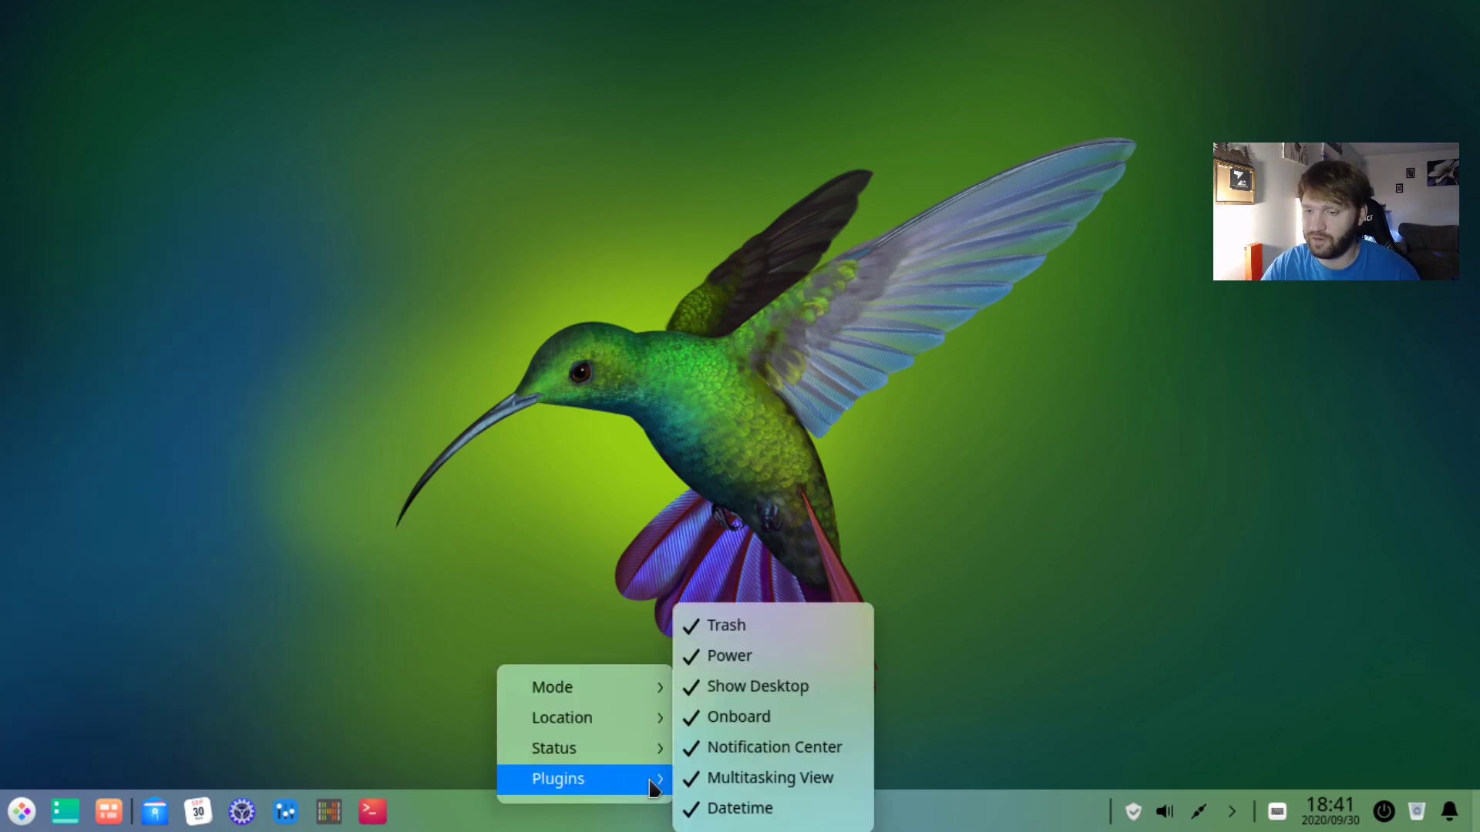
mouse_move(631, 720)
mouse_move(603, 700)
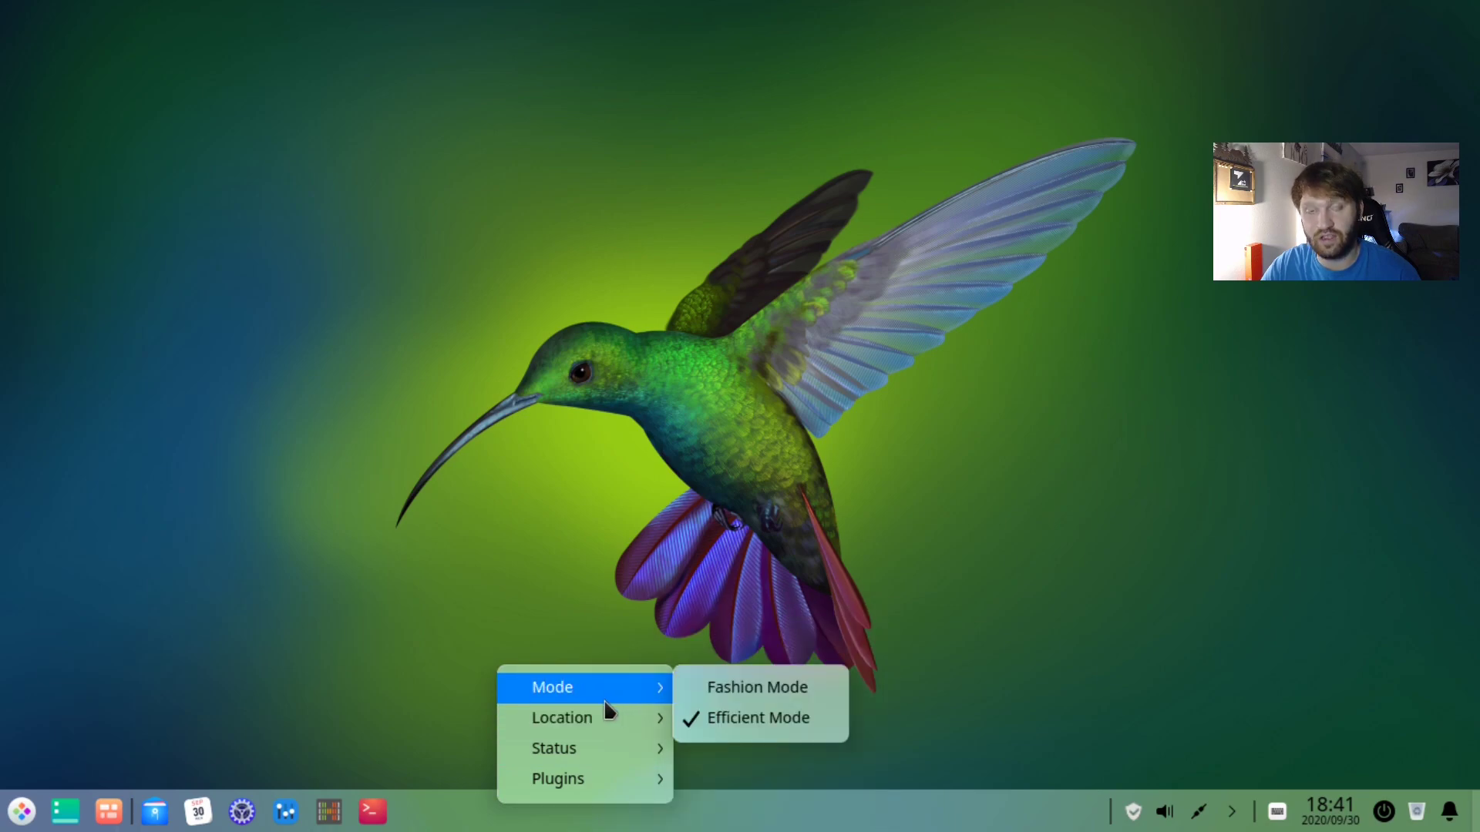
left_click(744, 688)
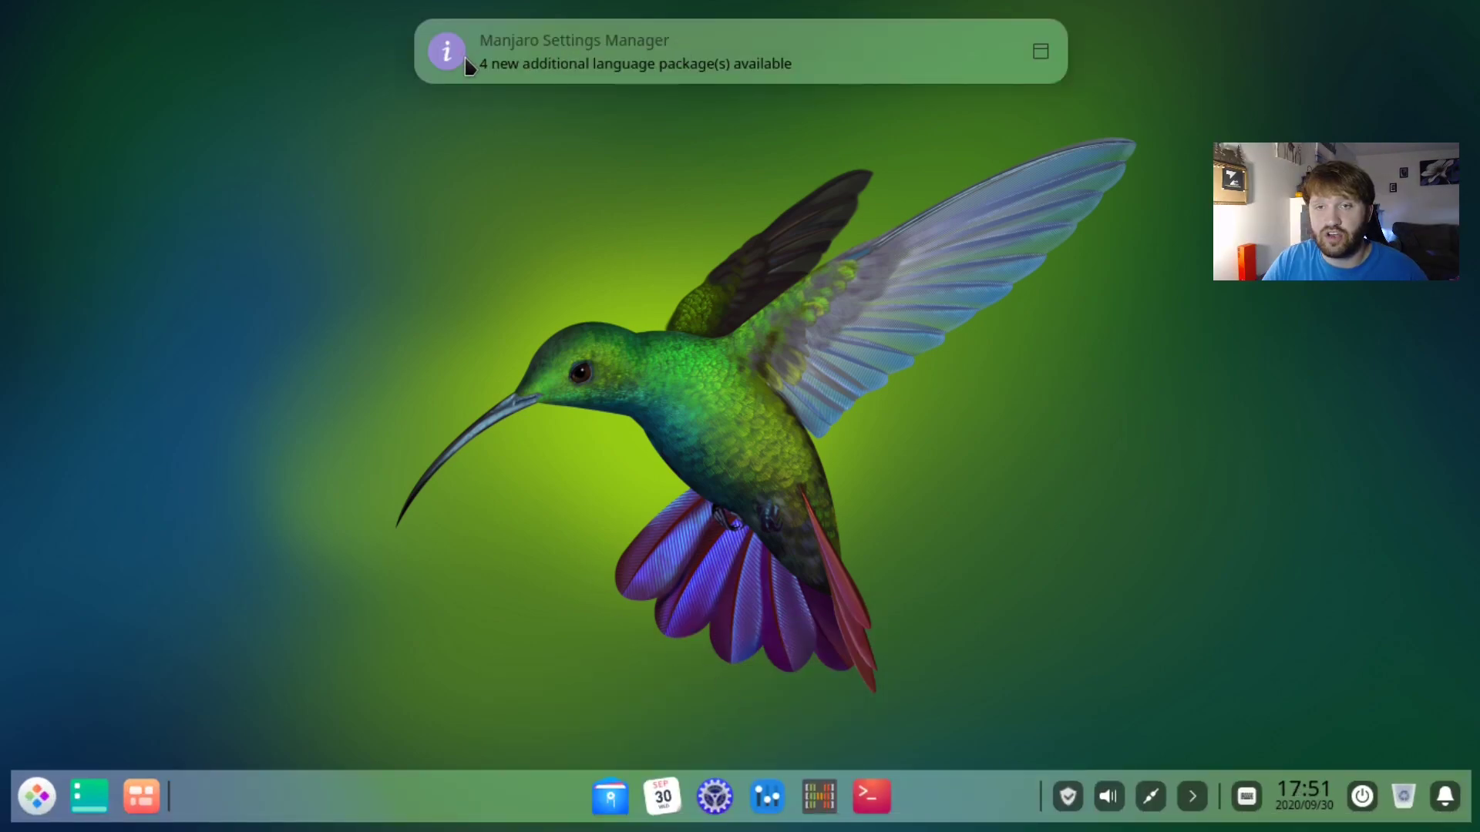
- Dismiss the language package notification and open Control Center, moving its window up-left
left_click(497, 57)
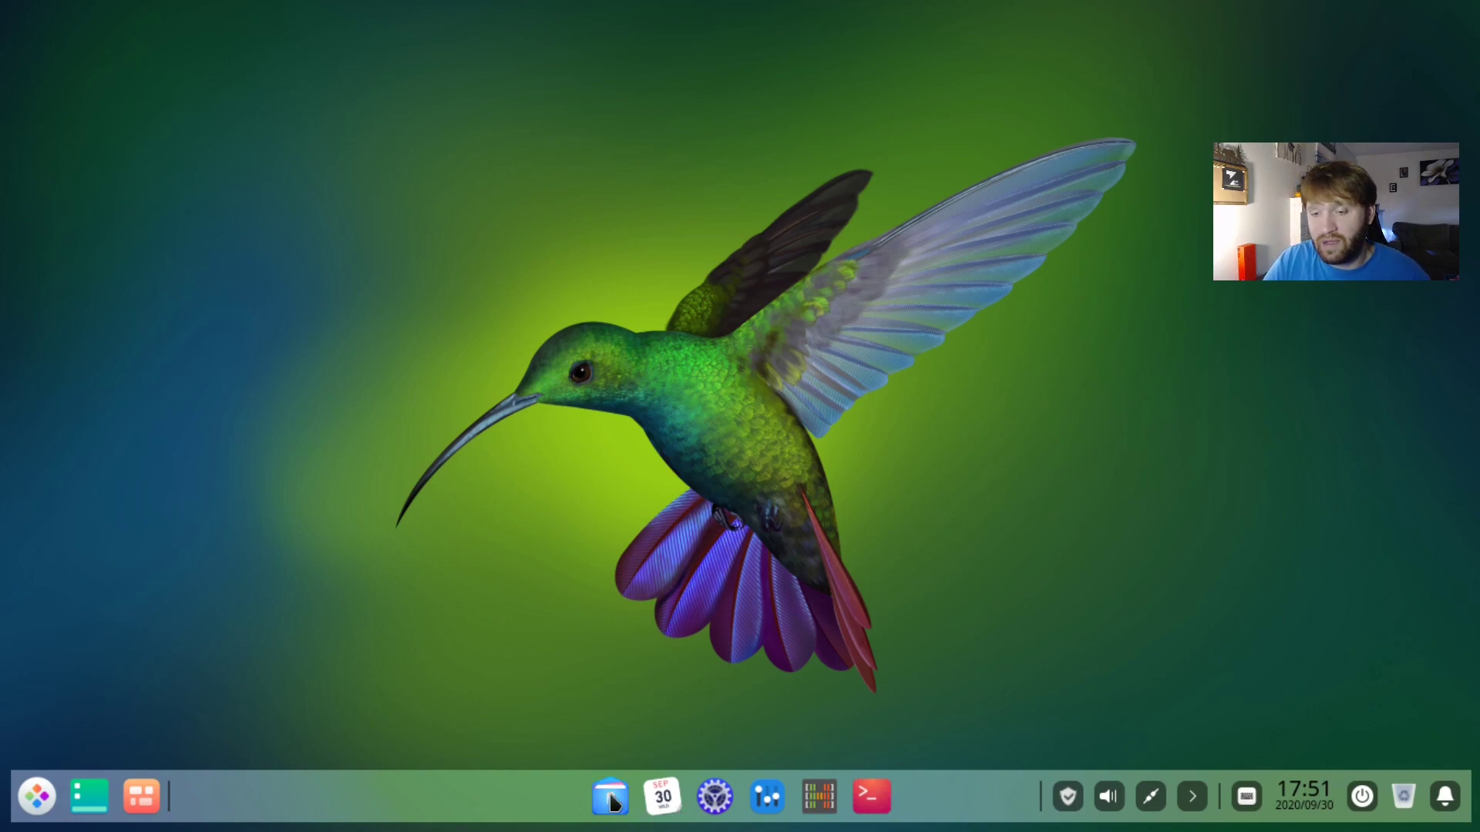
left_click(714, 796)
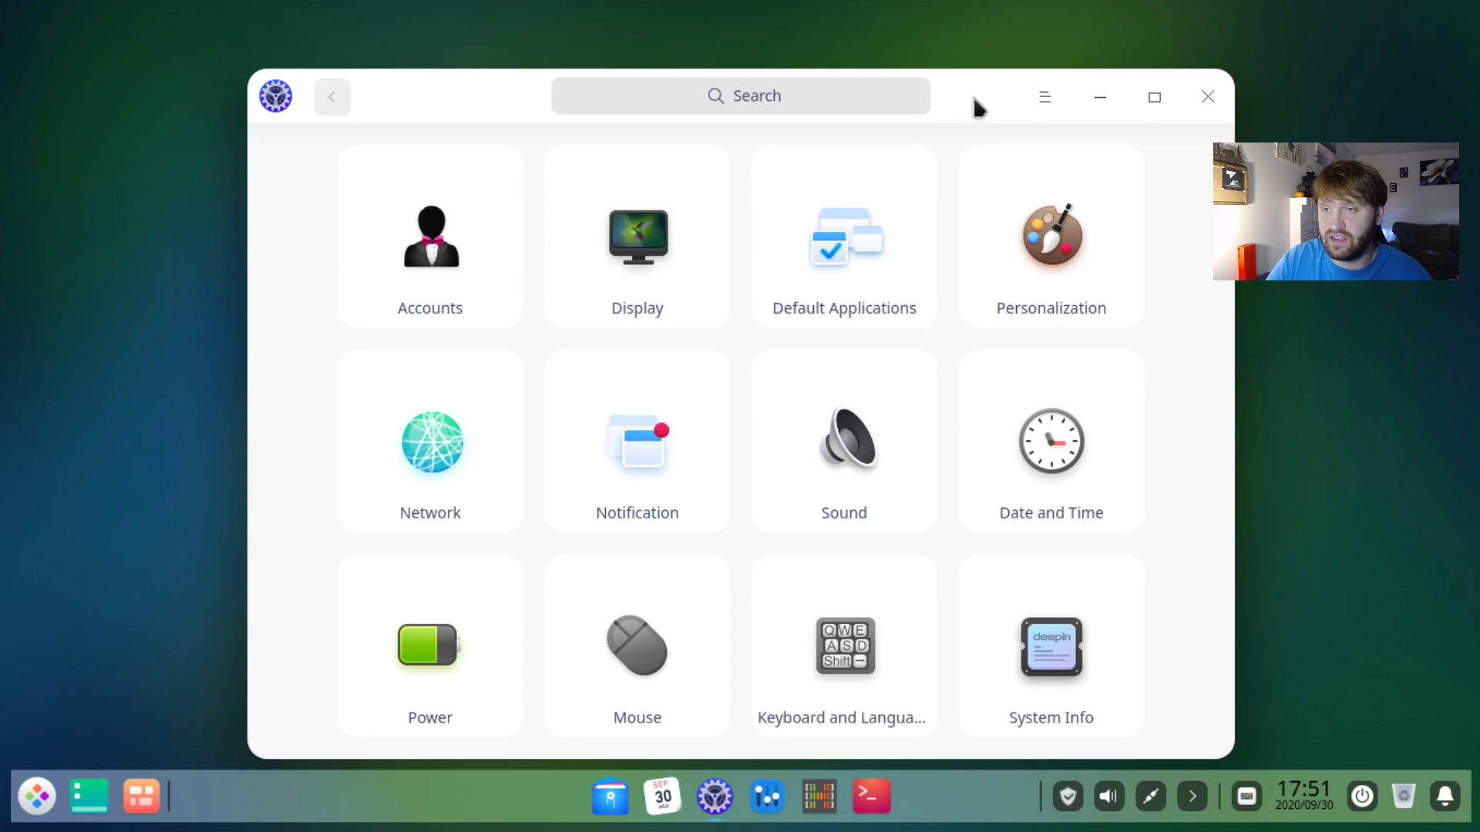
left_click_drag(972, 98, 951, 53)
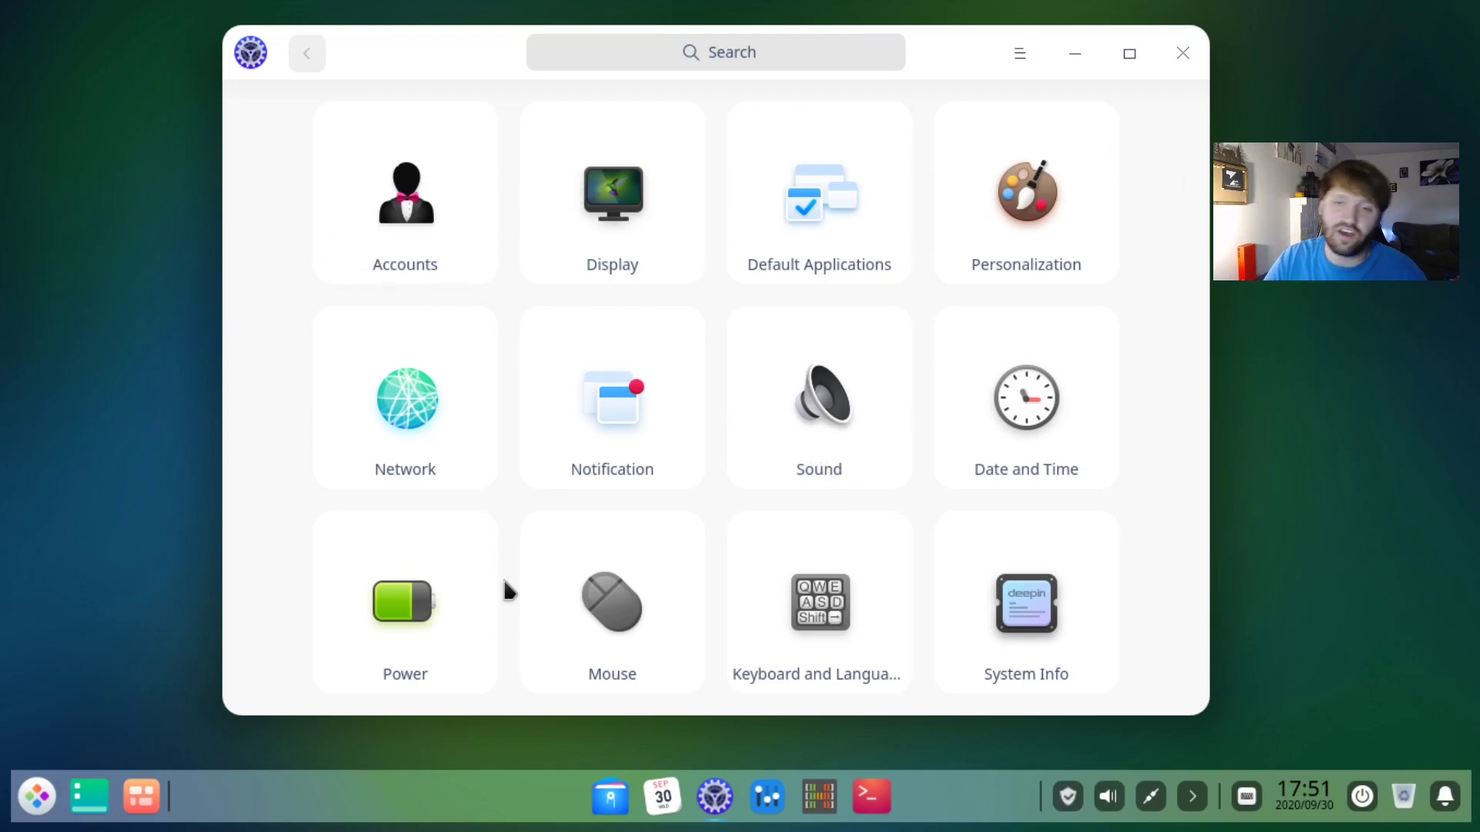
- Look over Display's Resolution, Brightness, Scaling and Refresh Rate pages, then open Personalization
left_click(600, 209)
left_click(544, 125)
scroll(902, 331, "down", 2)
scroll(893, 339, "up", 3)
left_click(571, 202)
left_click(561, 266)
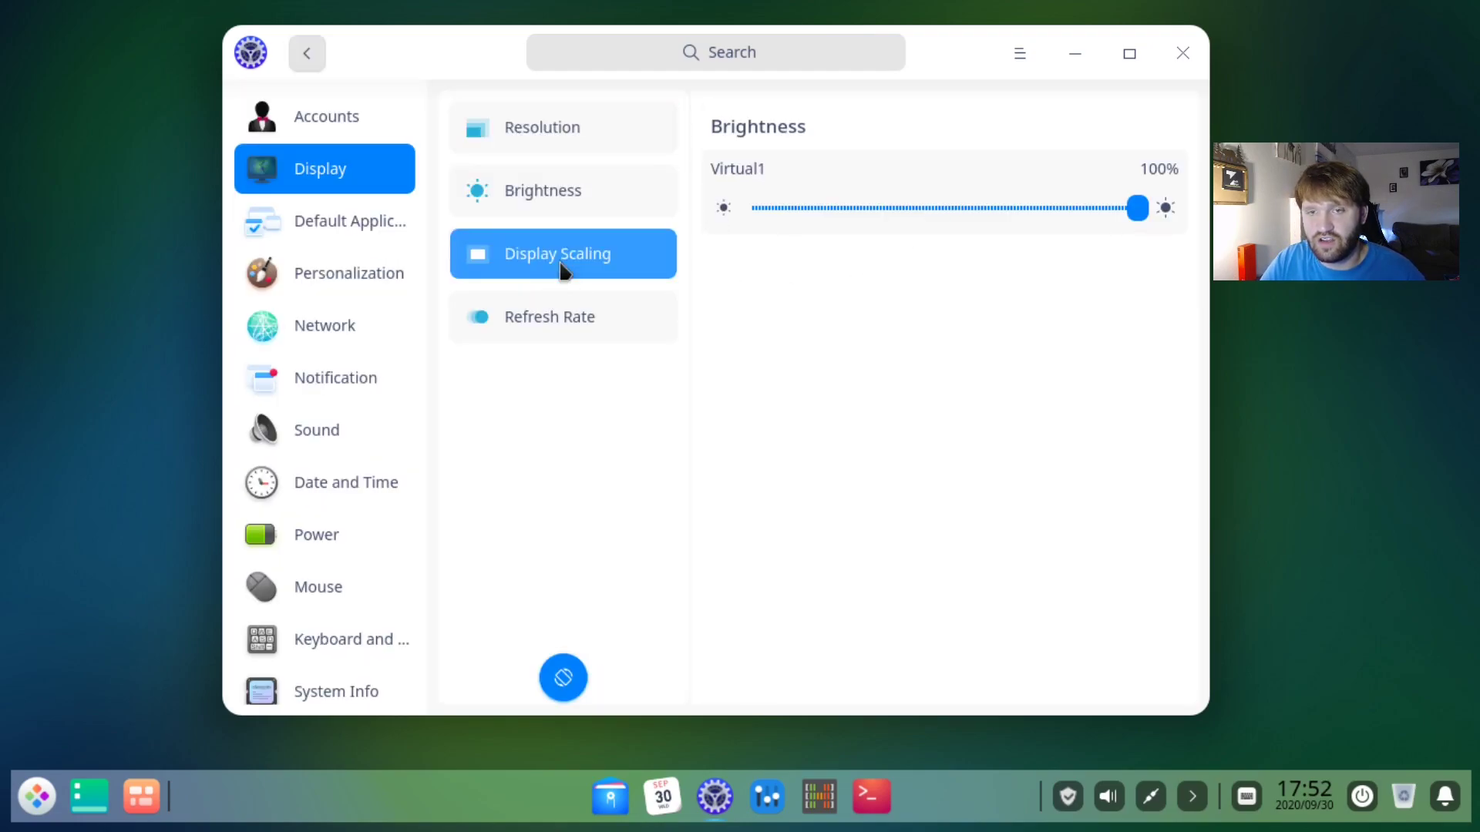
left_click(558, 329)
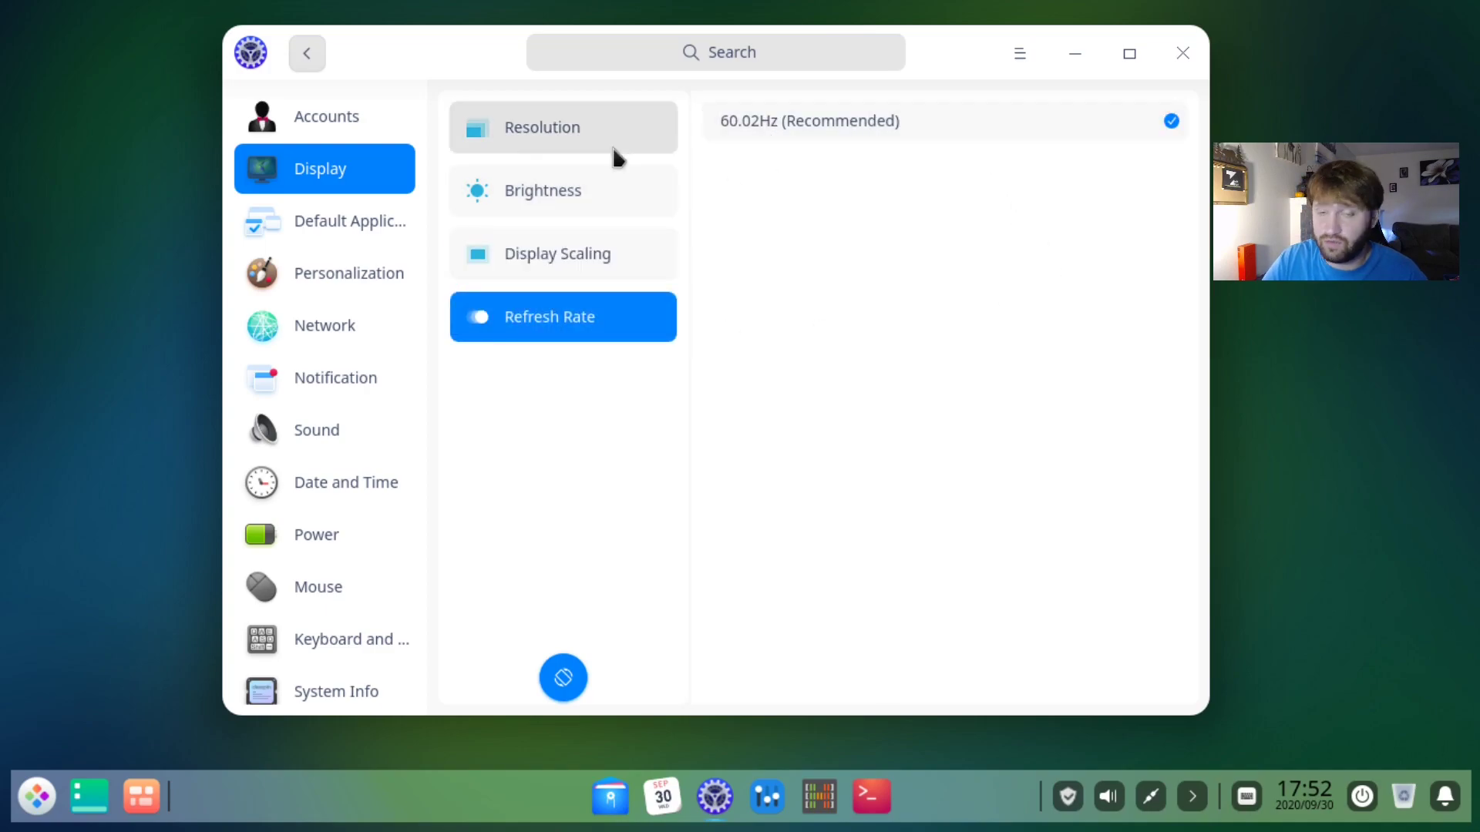
left_click(334, 271)
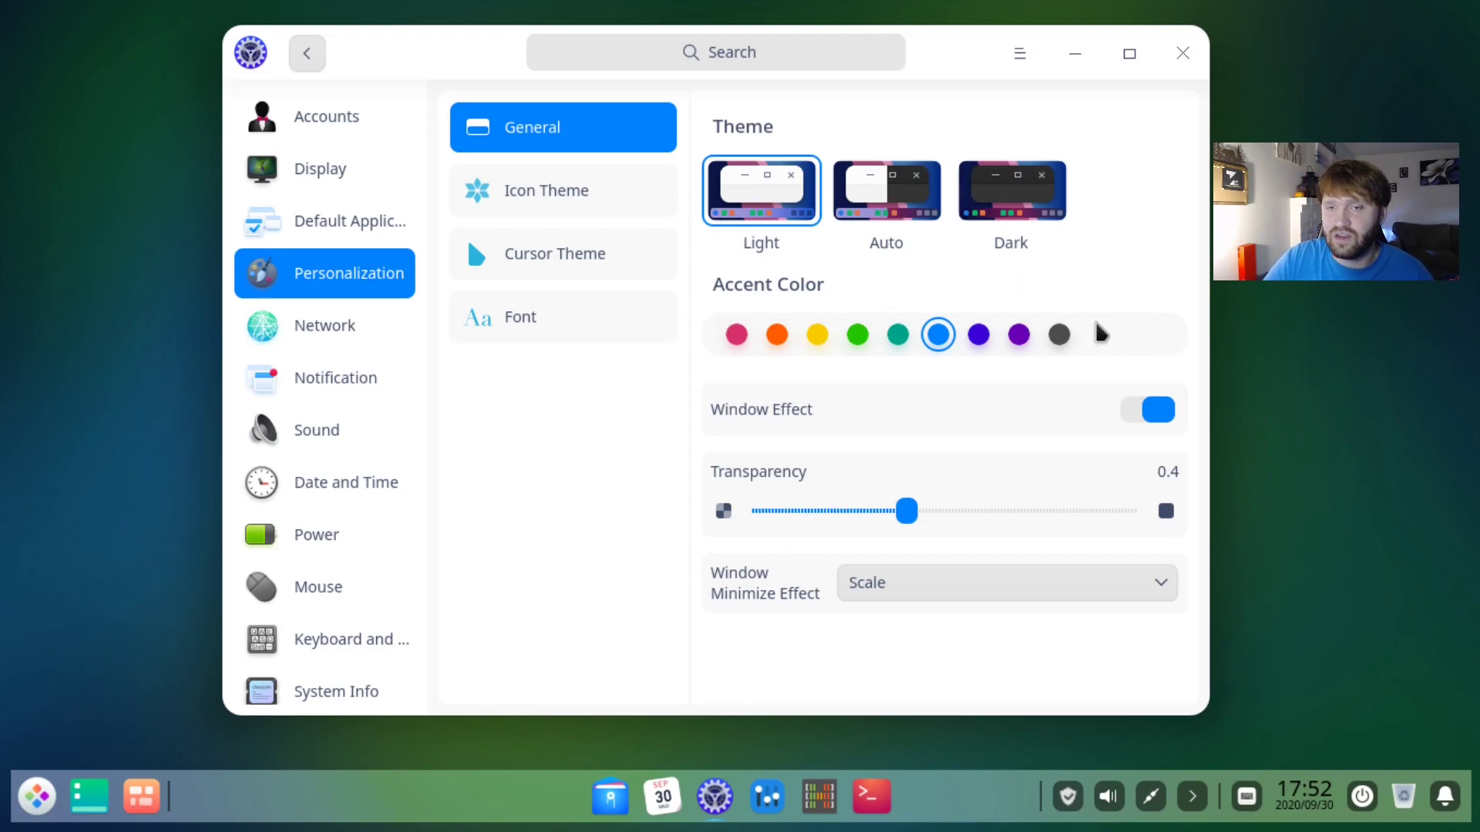
- Browse icon and cursor themes, ending on the Font page: size 14, Noto Sans, Noto Sans Mono
left_click(537, 189)
scroll(924, 301, "down", 5)
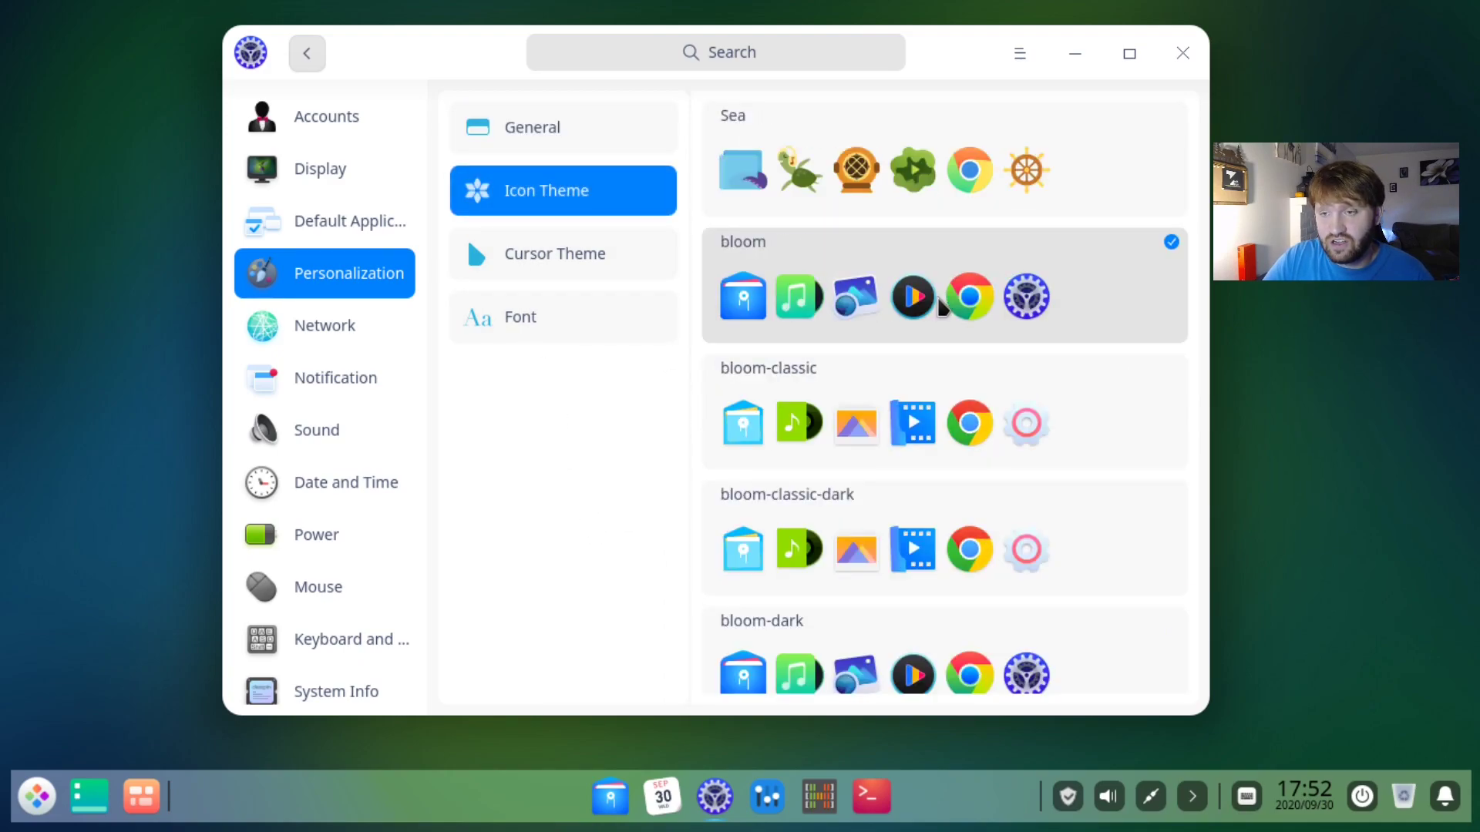
scroll(939, 300, "down", 1)
scroll(940, 306, "up", 6)
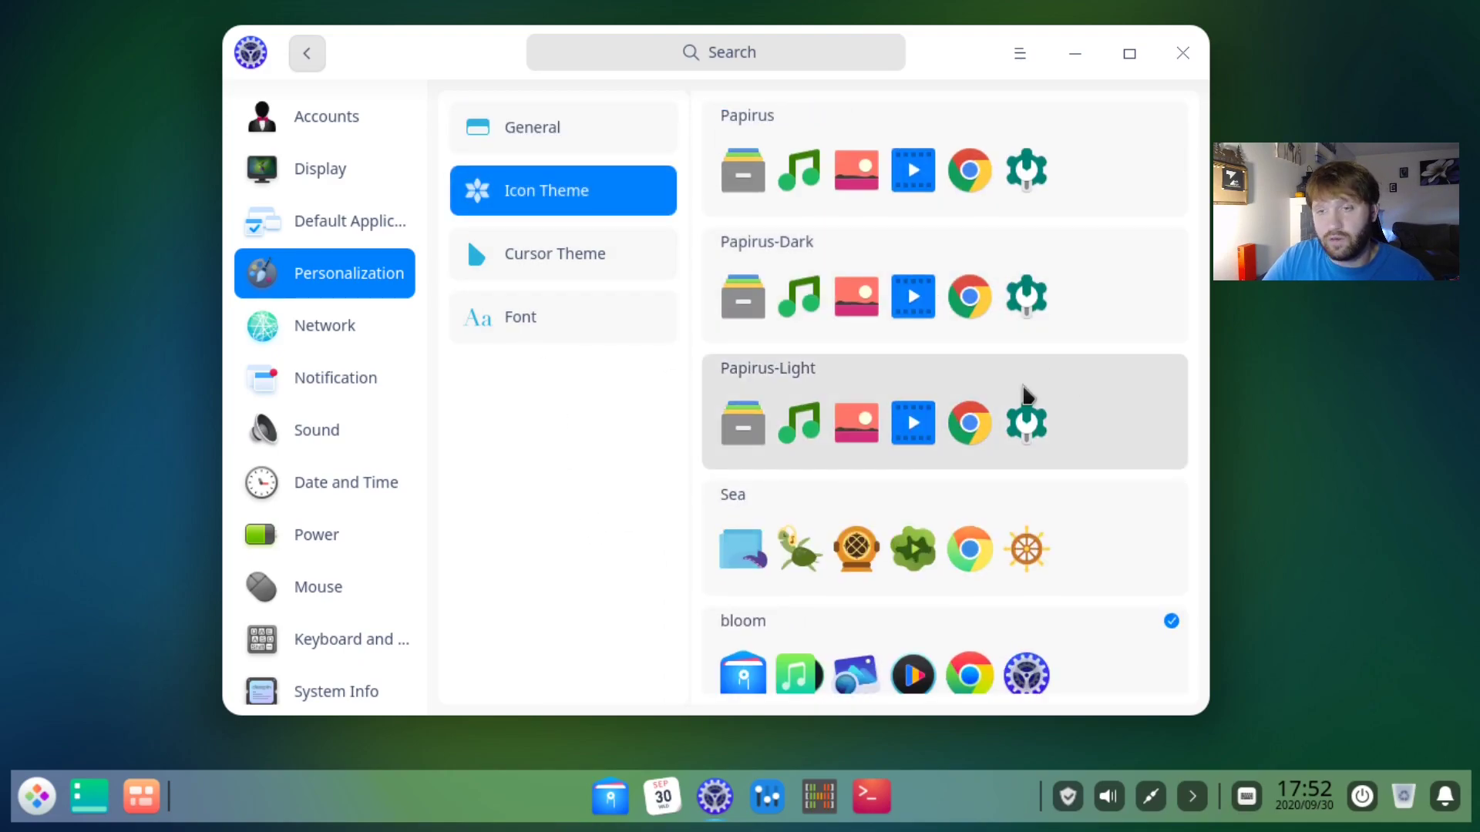
left_click(552, 265)
scroll(927, 367, "down", 1)
left_click(574, 320)
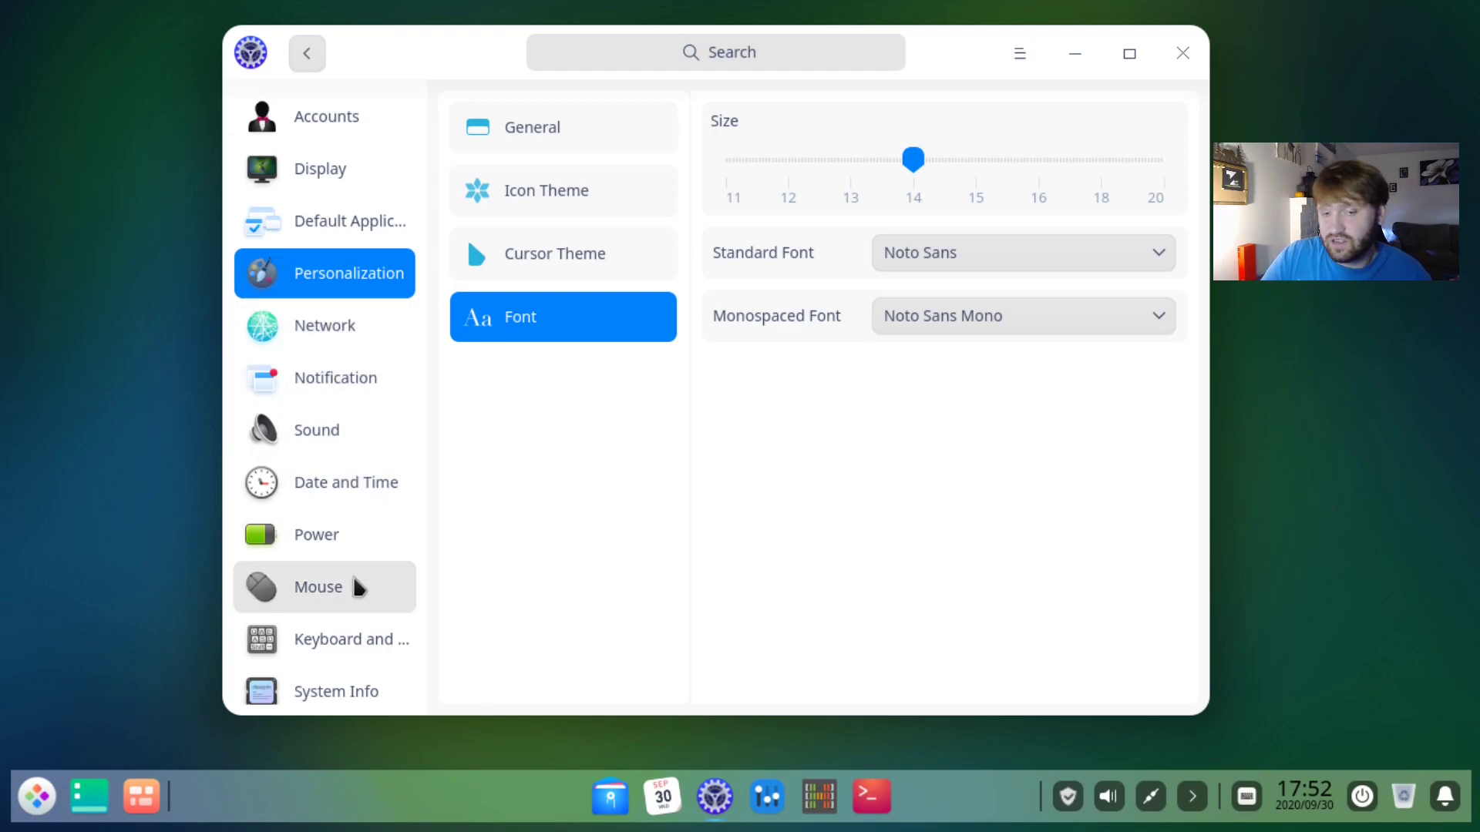
- Look through the Power, Date and Time, Sound and System Info pages
left_click(343, 537)
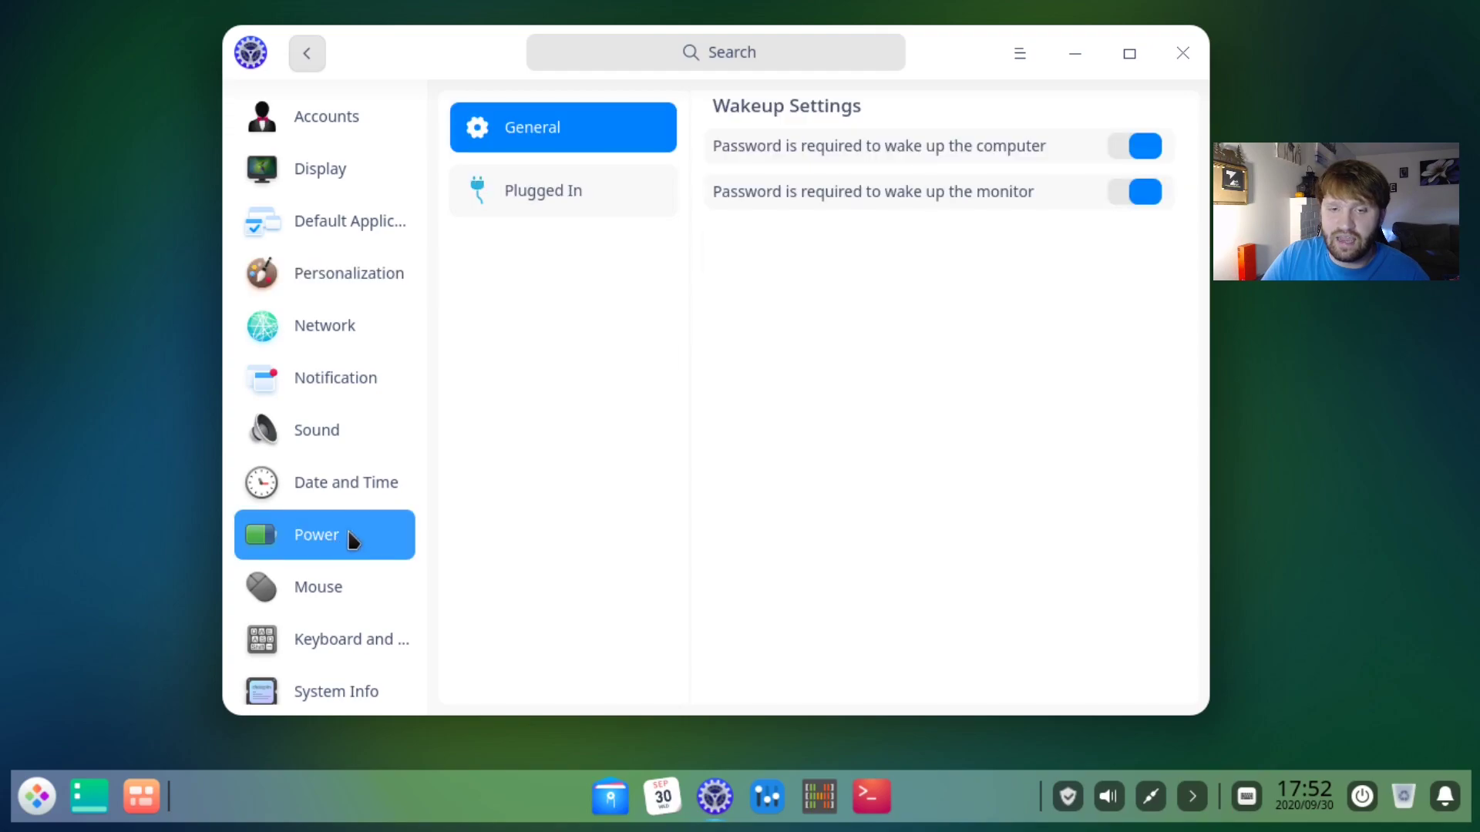
left_click(348, 488)
left_click(307, 445)
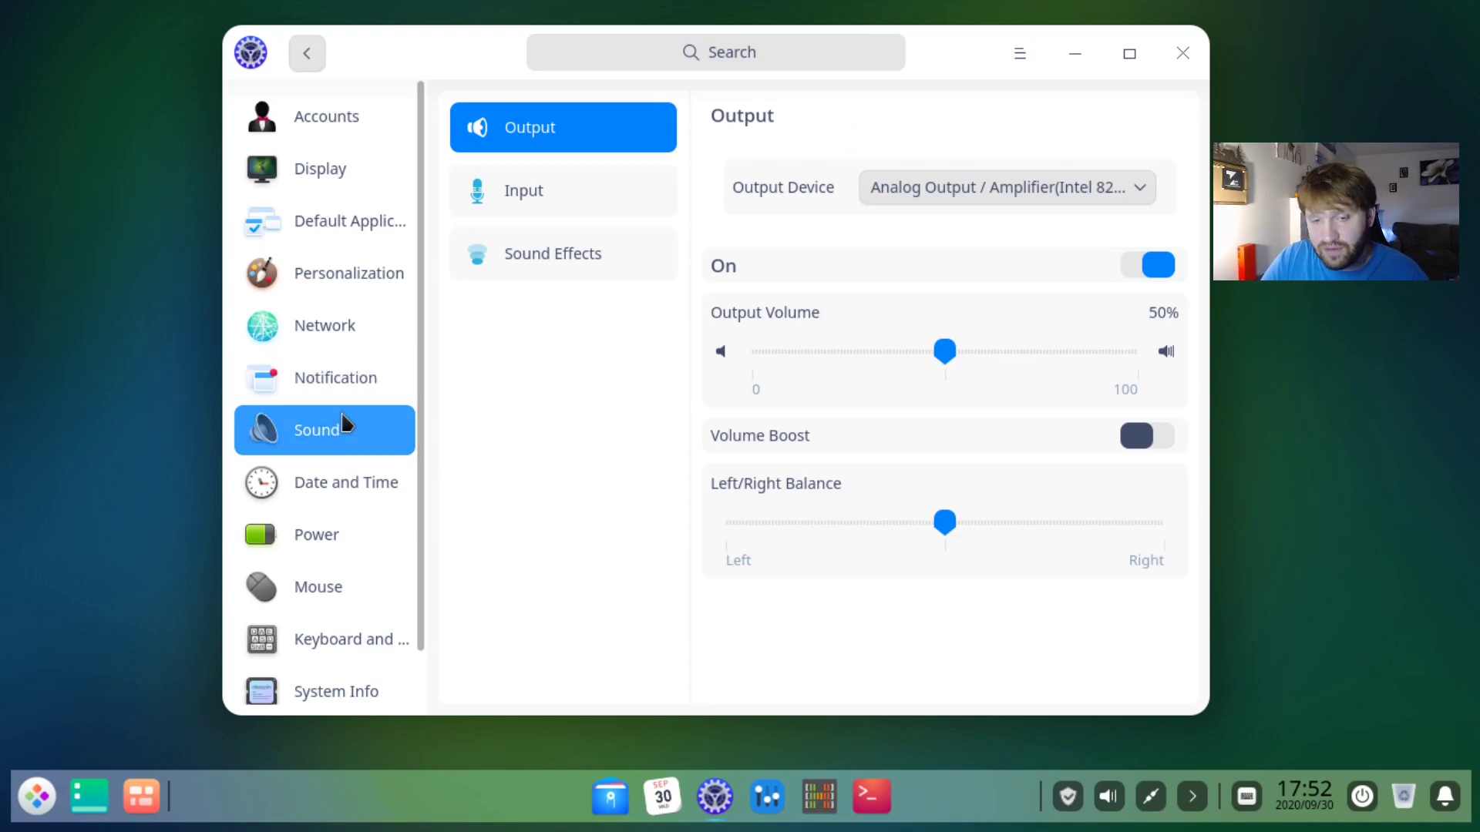
left_click(339, 690)
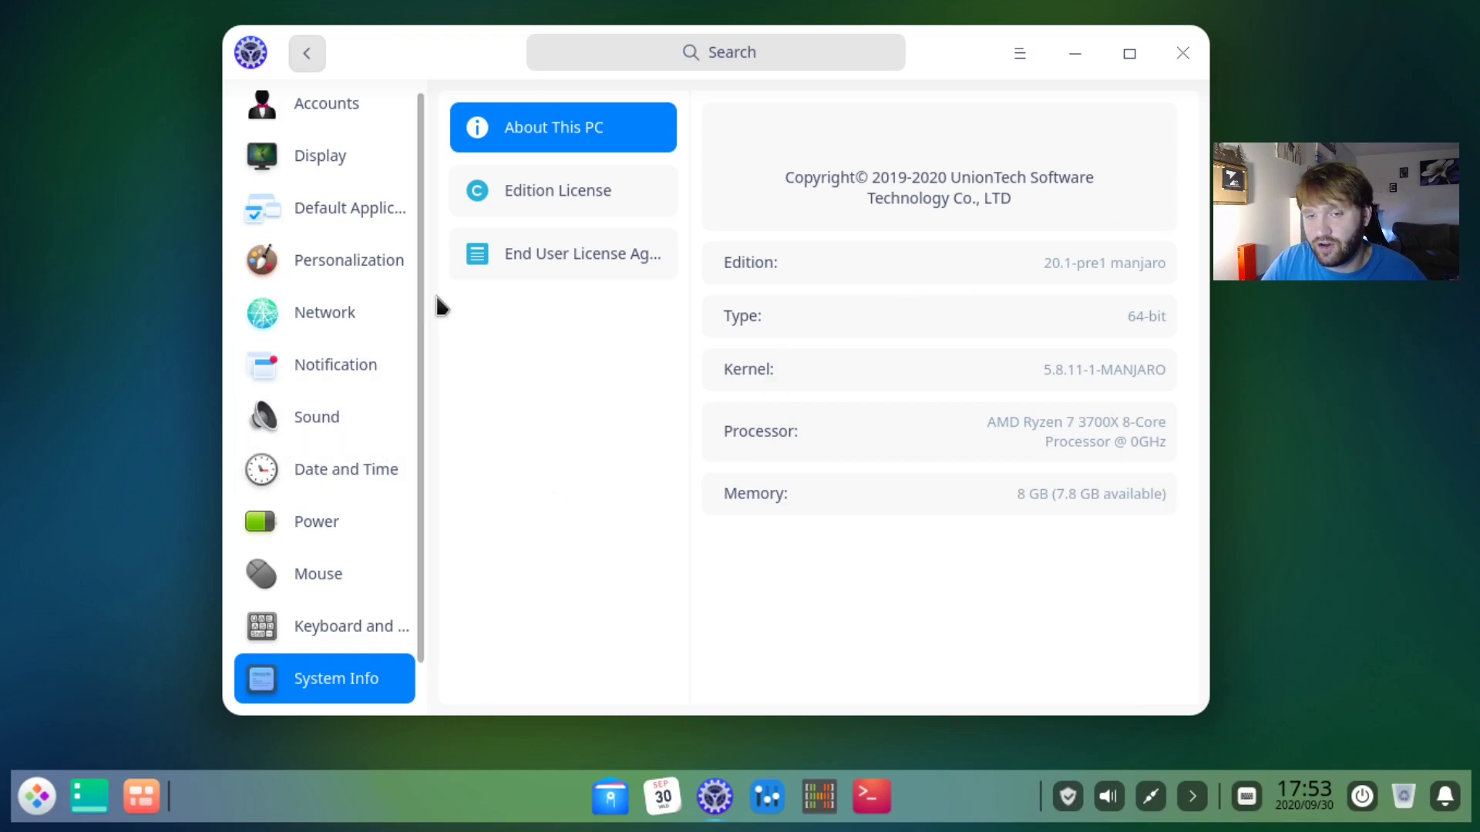
- Return to the Control Center home grid and close the Control Center
left_click_drag(417, 320, 420, 392)
left_click(306, 54)
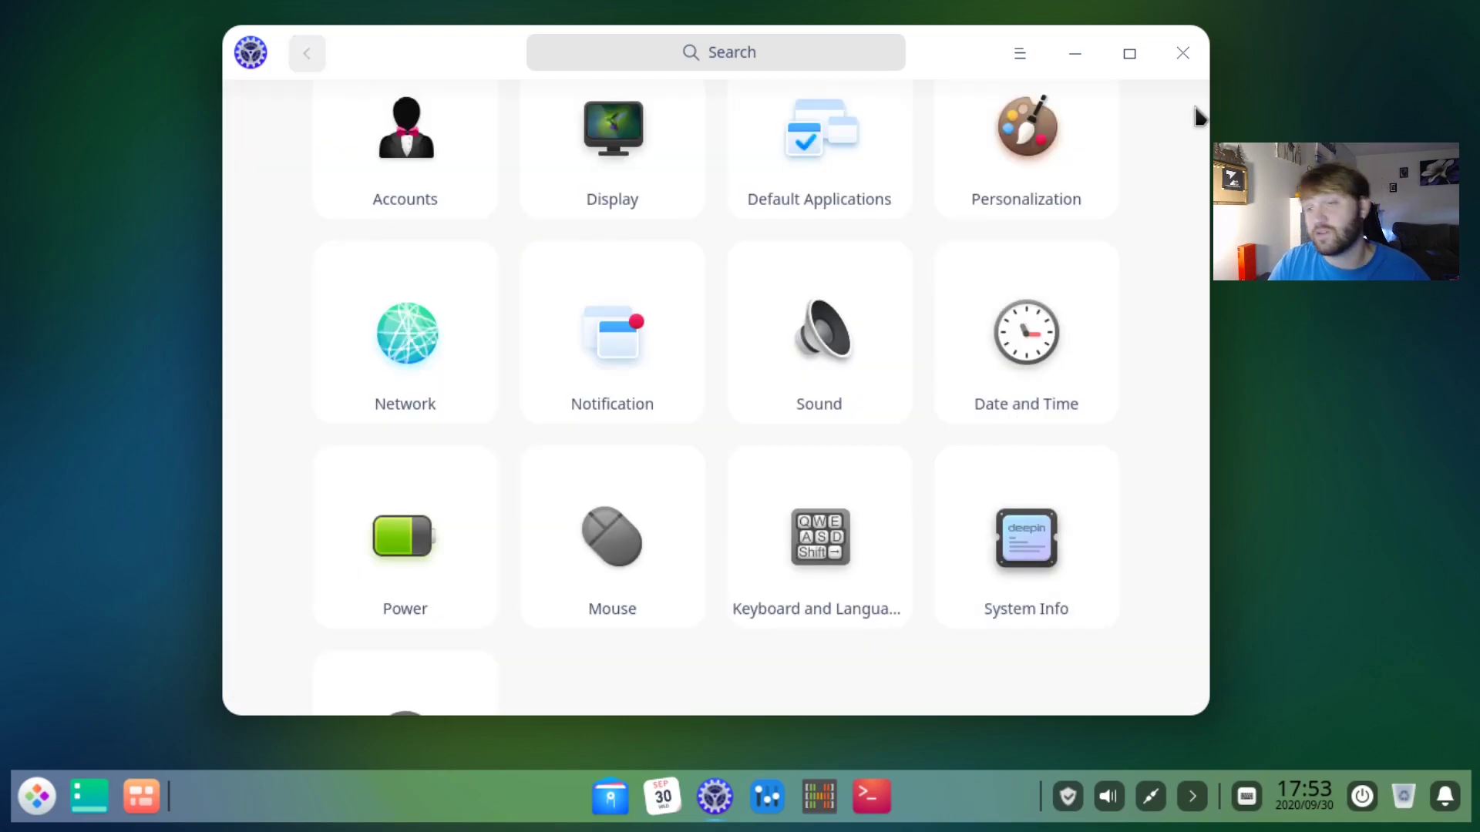
left_click(1178, 52)
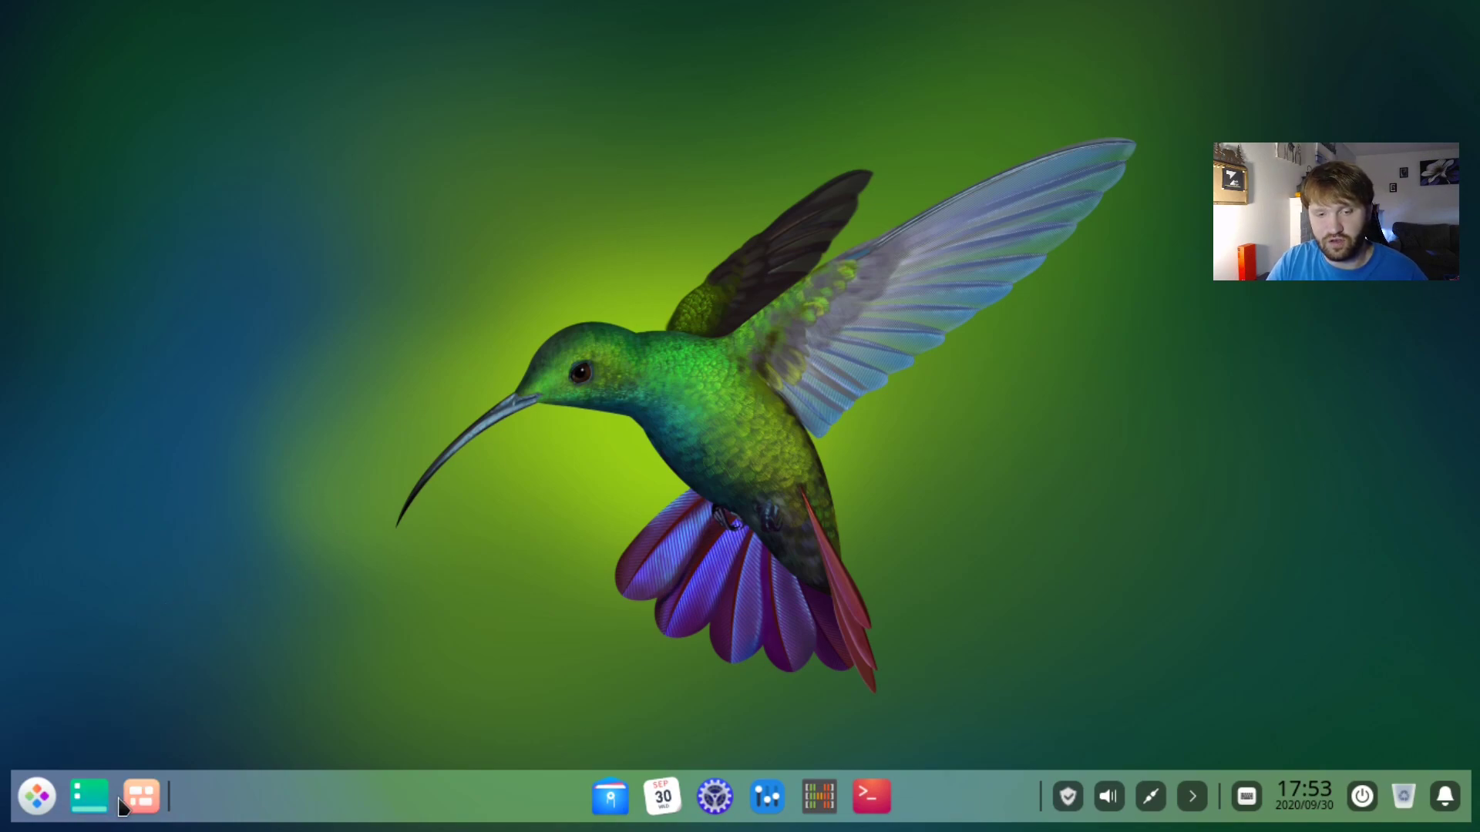
- Open Manjaro Settings Manager's Kernel page, scroll the kernel list, then close the window
left_click(818, 798)
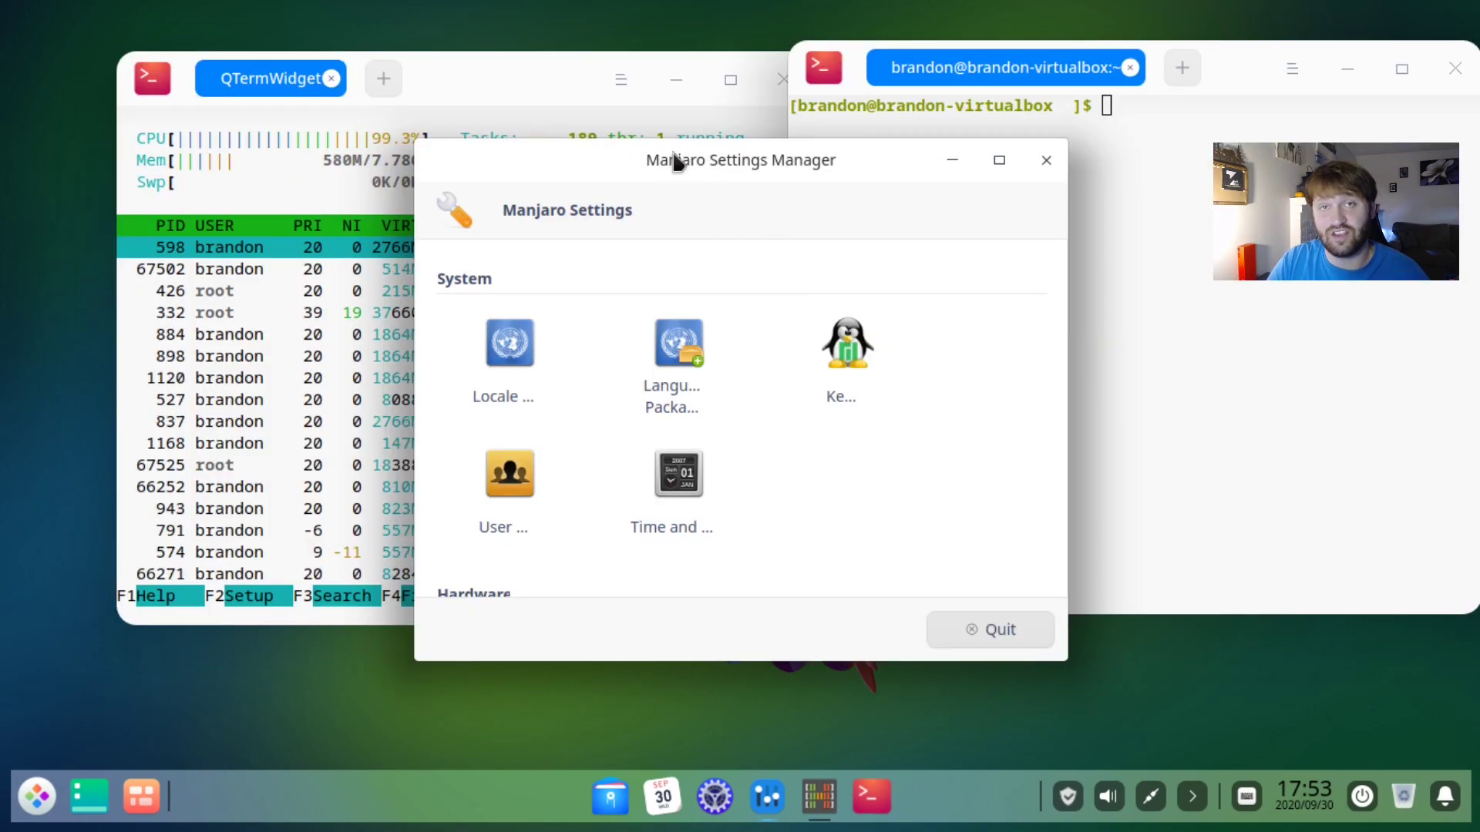
left_click_drag(685, 159, 681, 227)
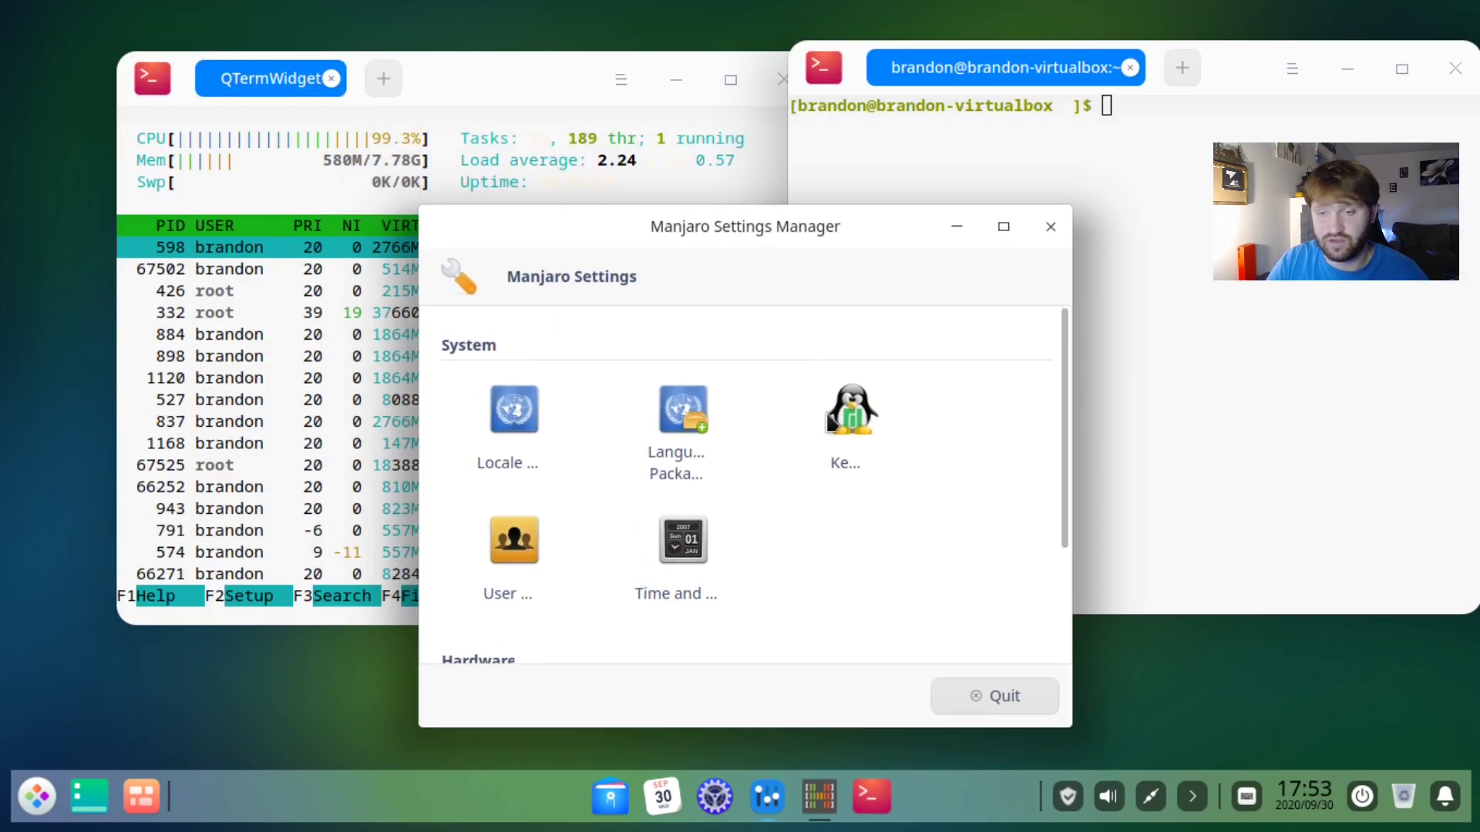
left_click(856, 461)
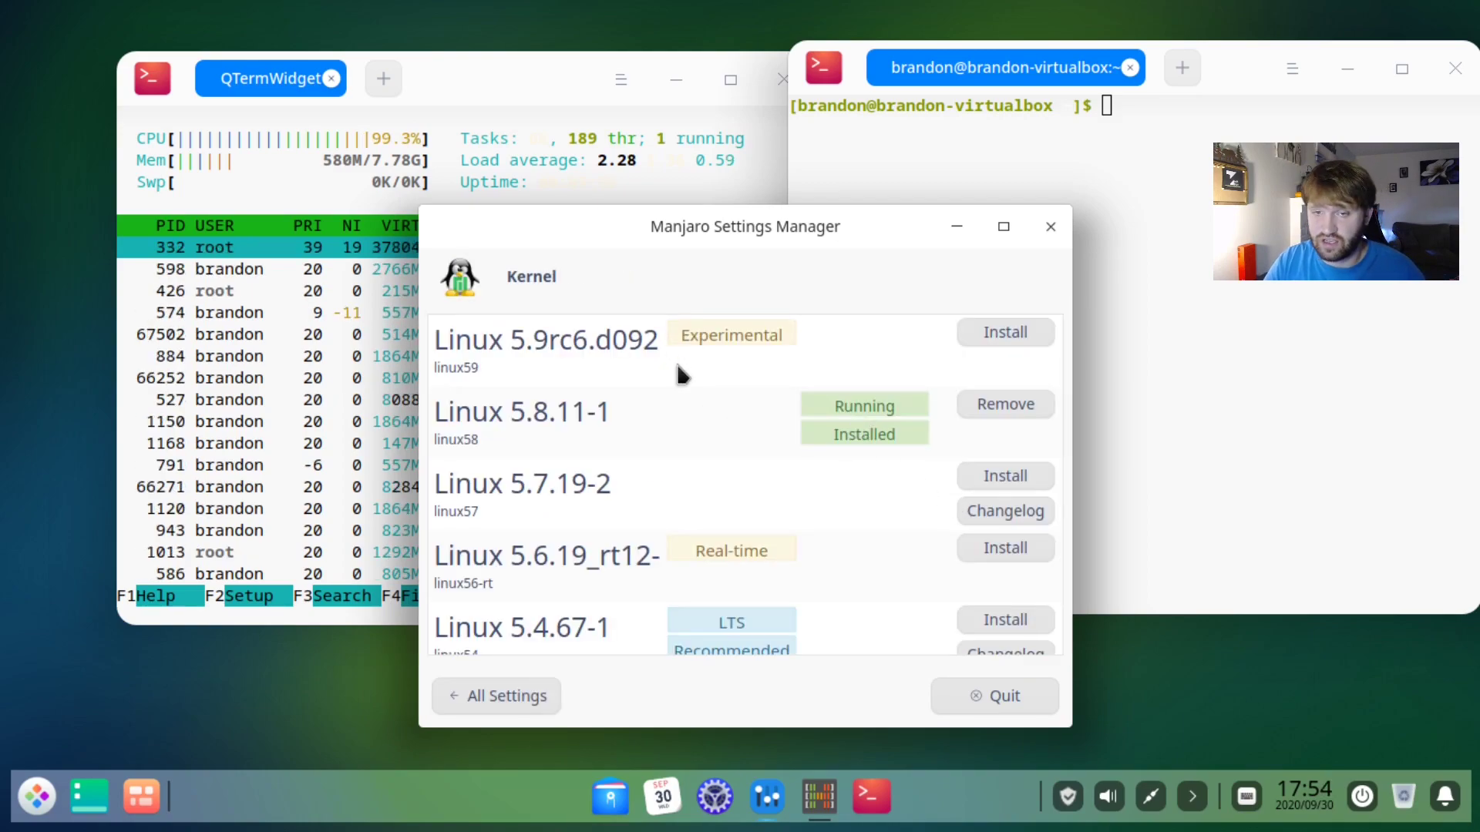
scroll(812, 421, "down", 5)
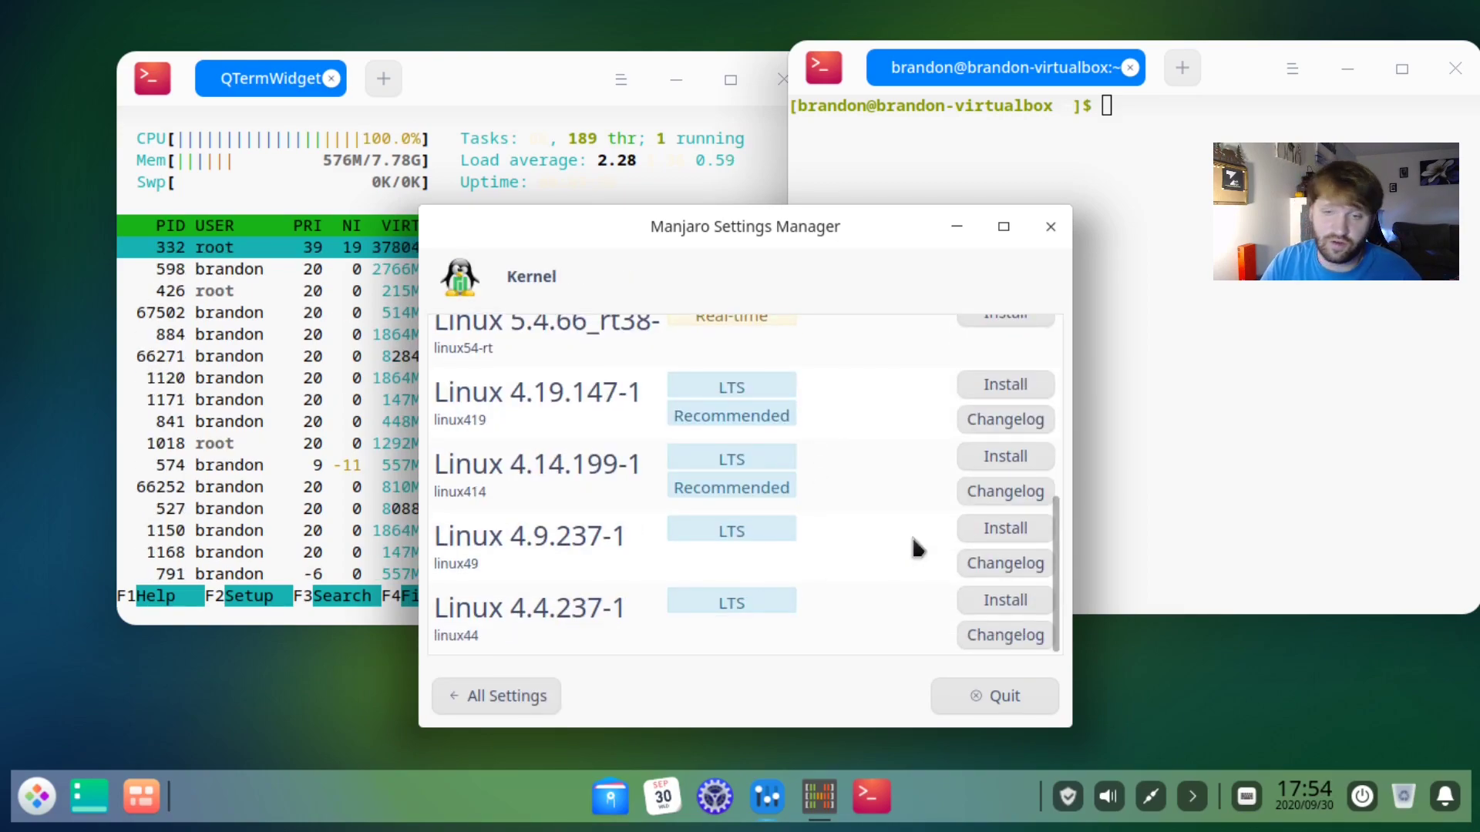
scroll(830, 511, "up", 3)
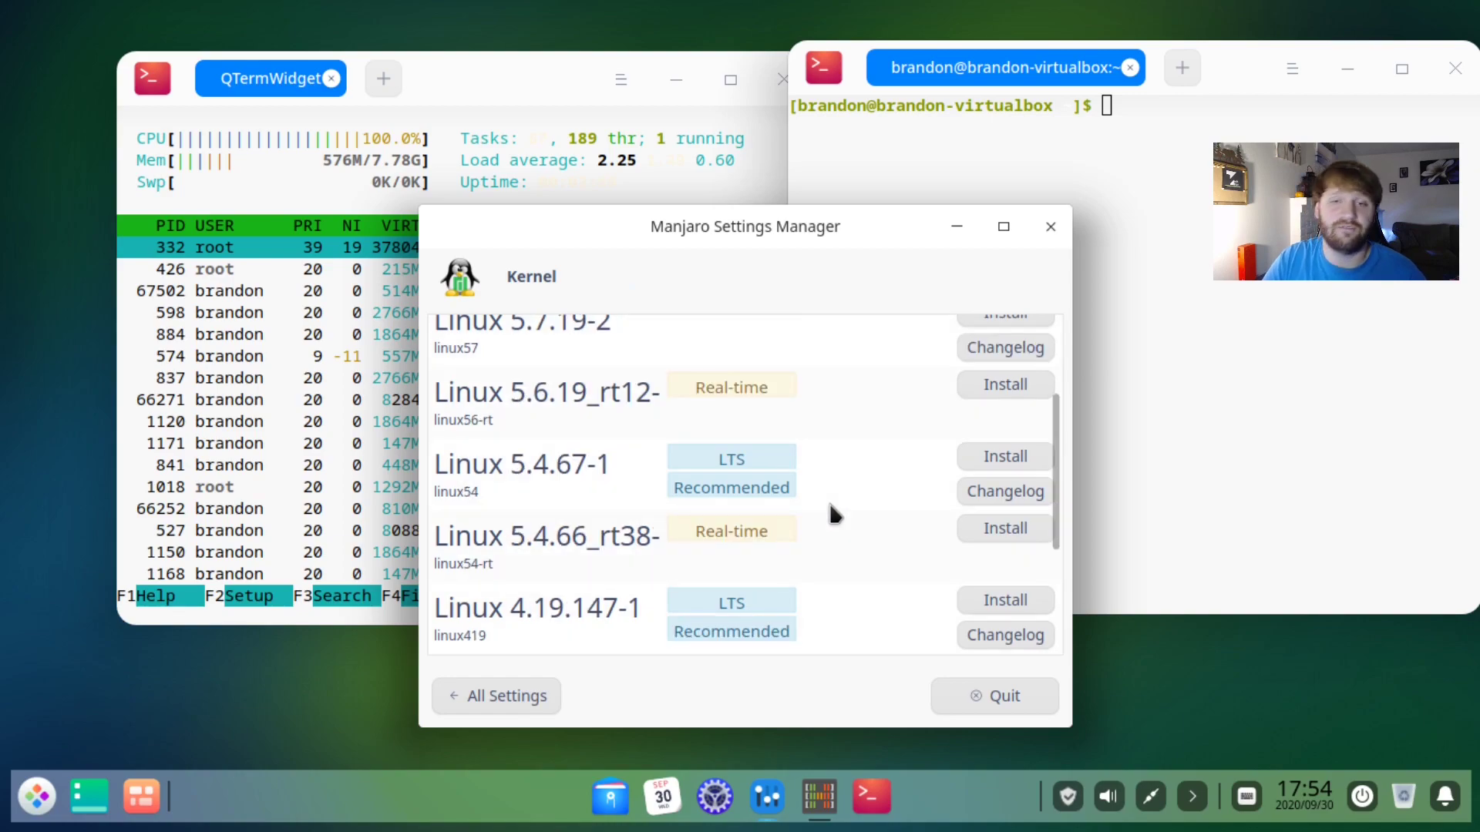
scroll(831, 513, "up", 3)
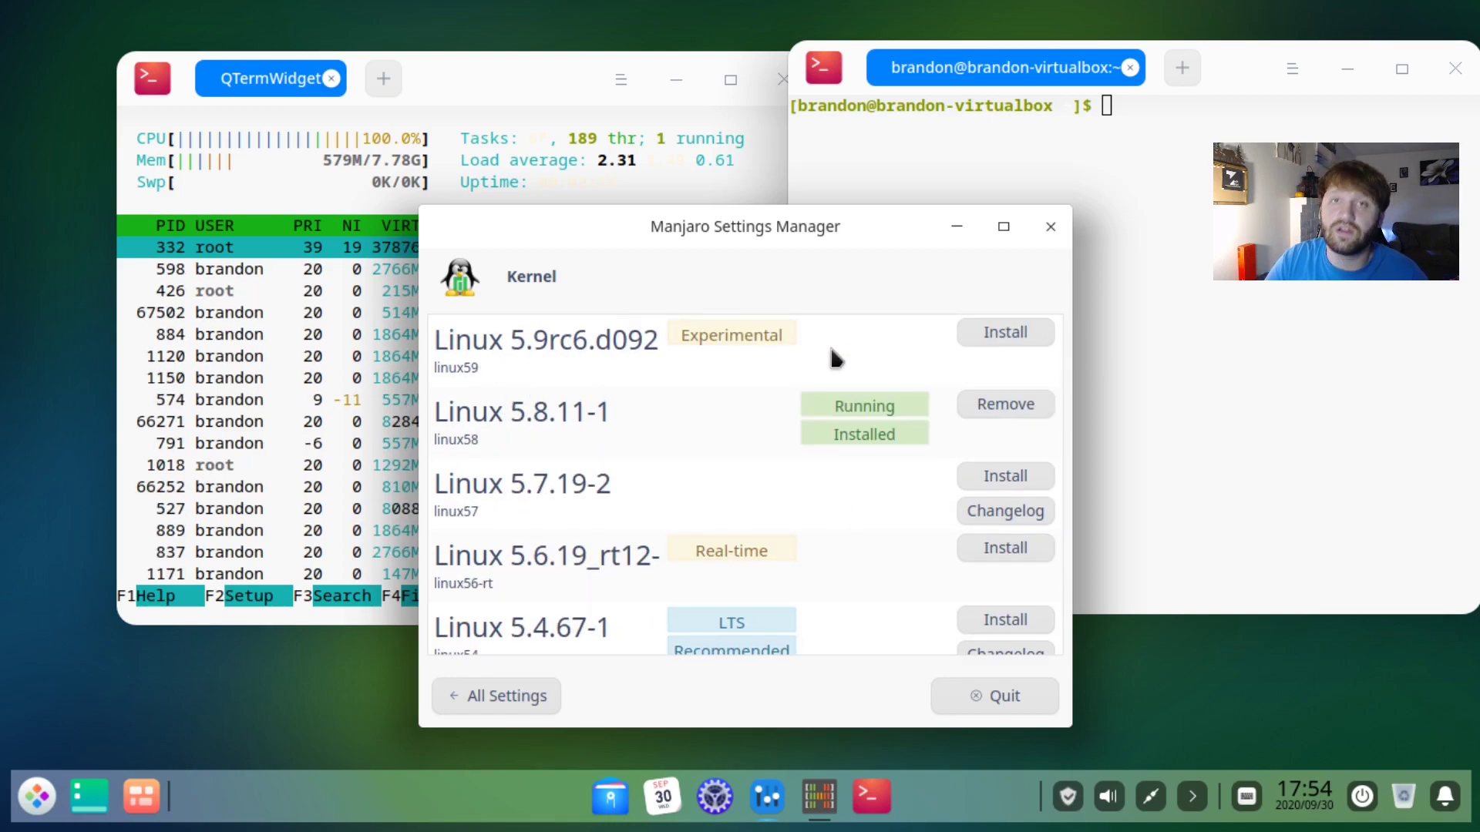
scroll(597, 500, "down", 5)
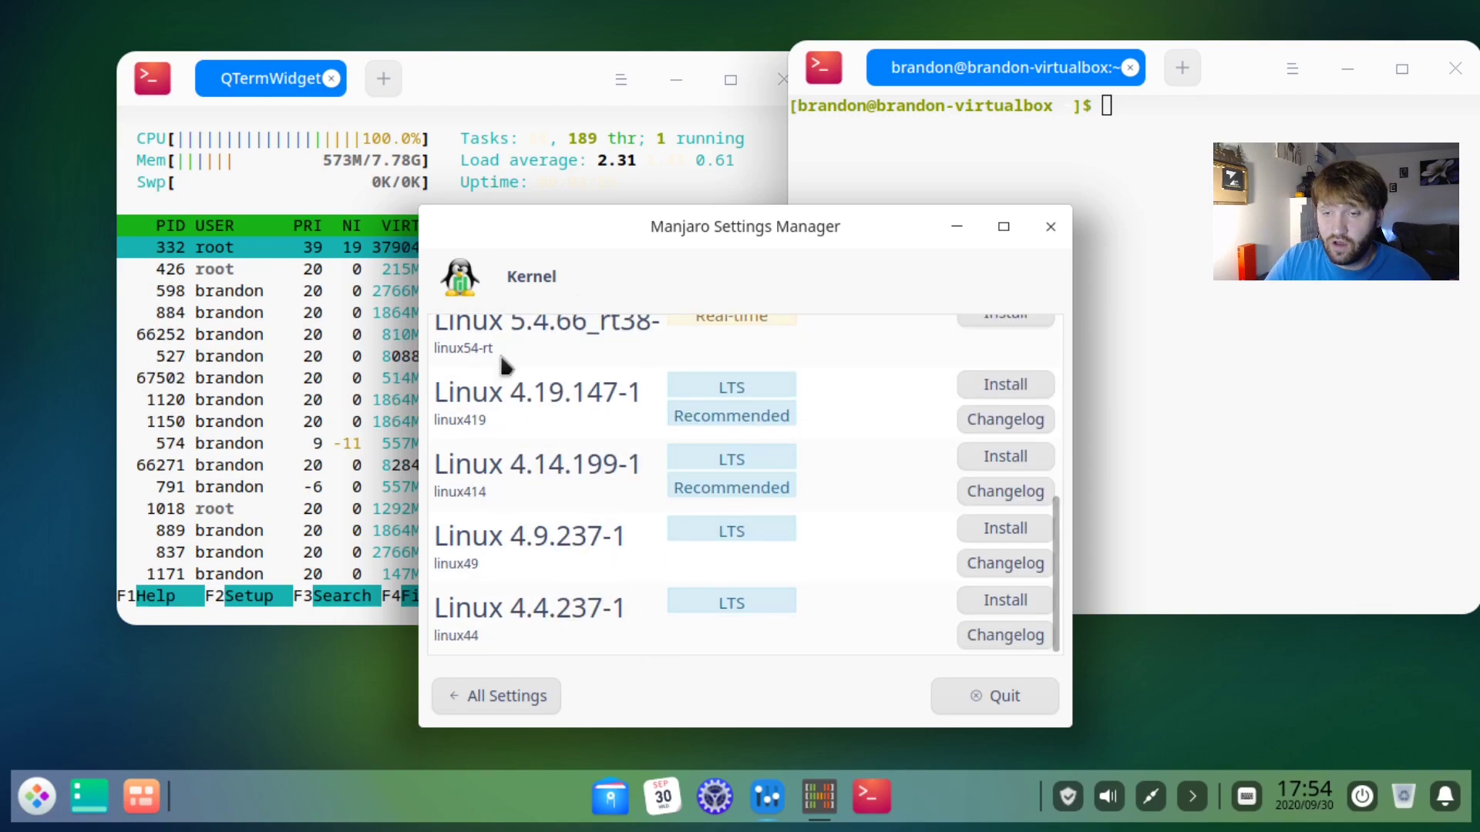
left_click(1050, 227)
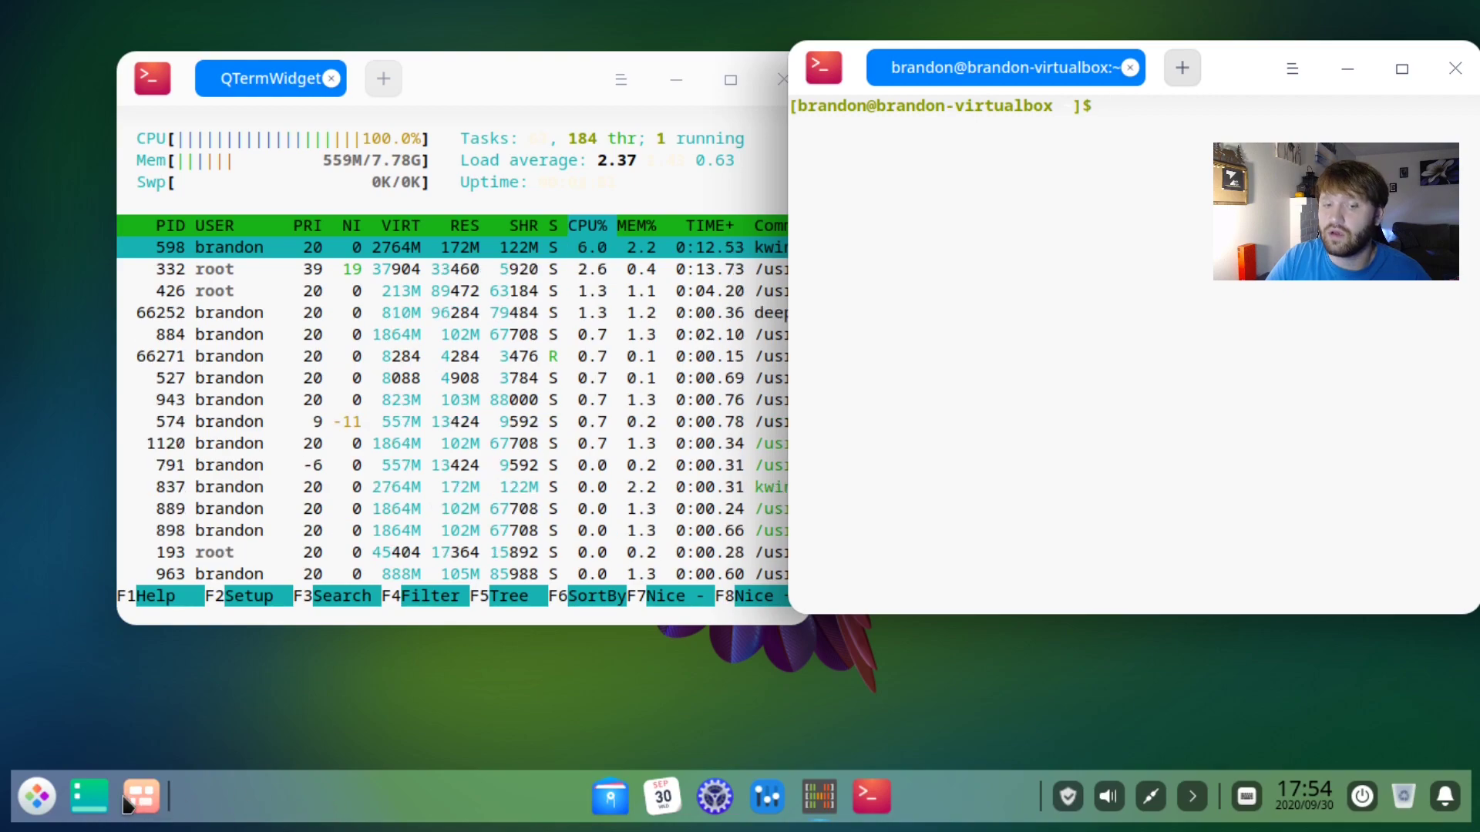
- Undock the Multitasking View item from the dock
right_click(150, 804)
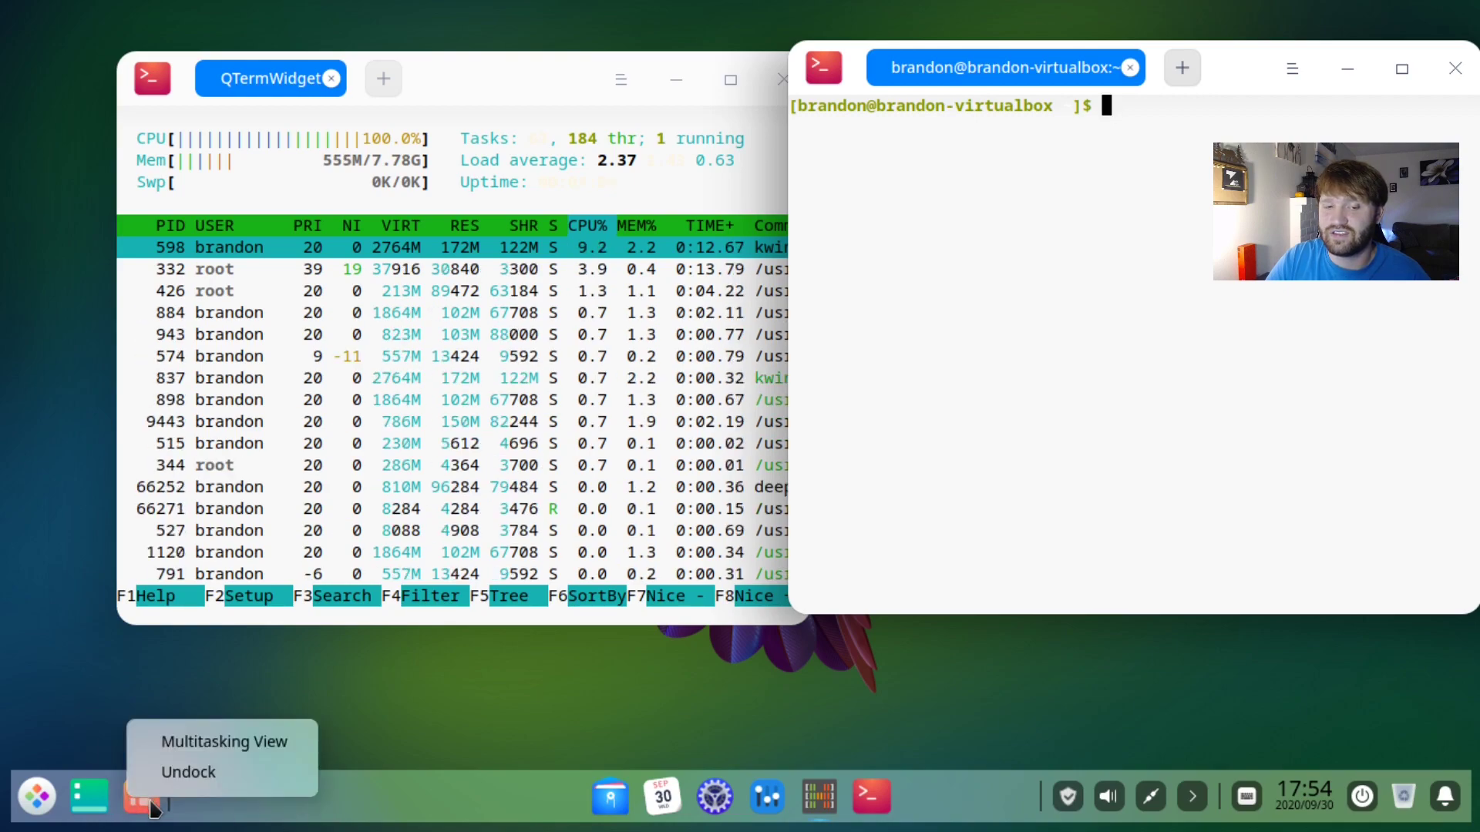
right_click(158, 802)
left_click(217, 762)
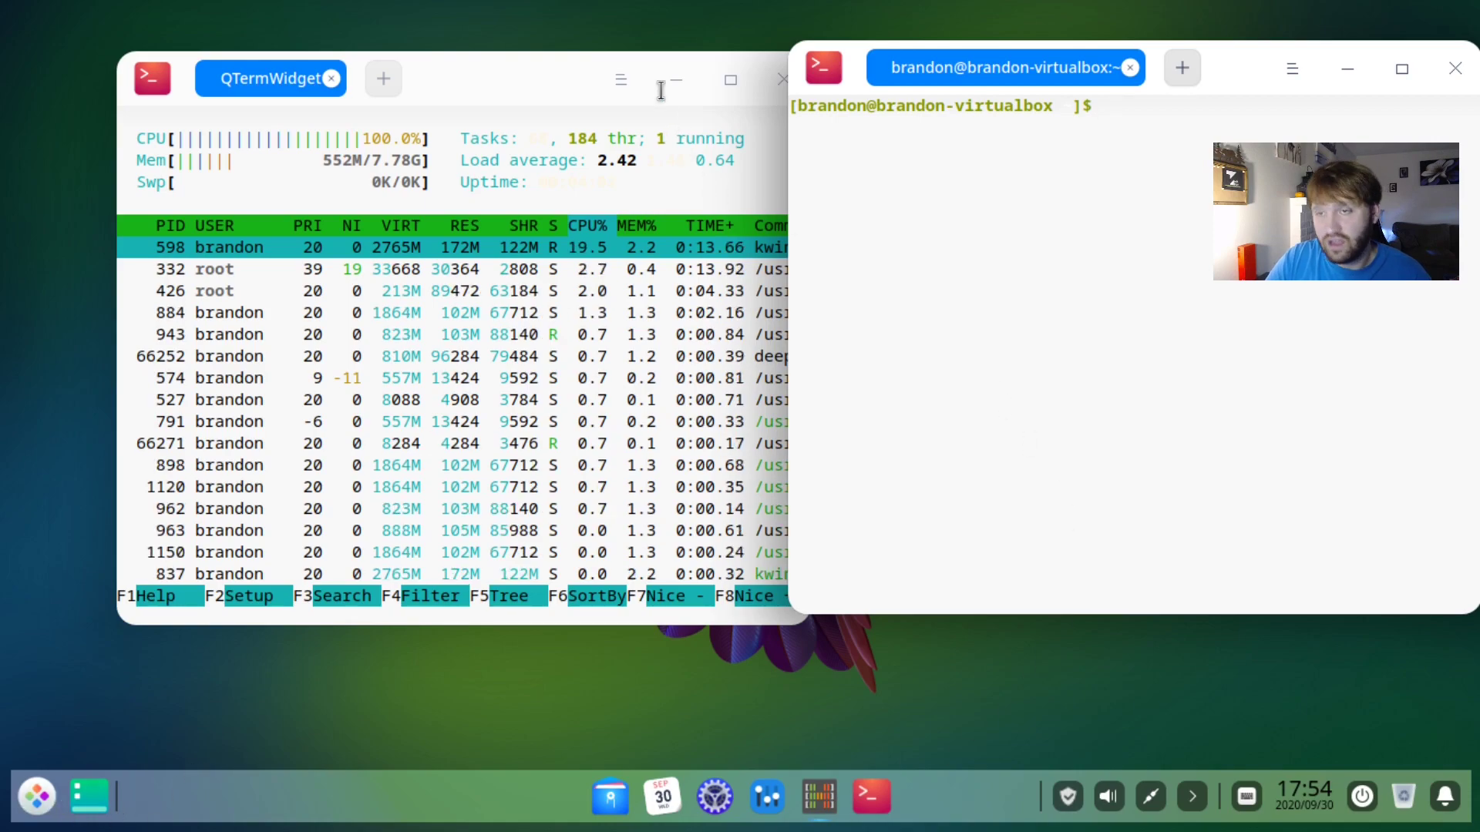
- Close the htop terminal and the remaining shell terminal
left_click_drag(661, 90, 493, 77)
left_click(746, 80)
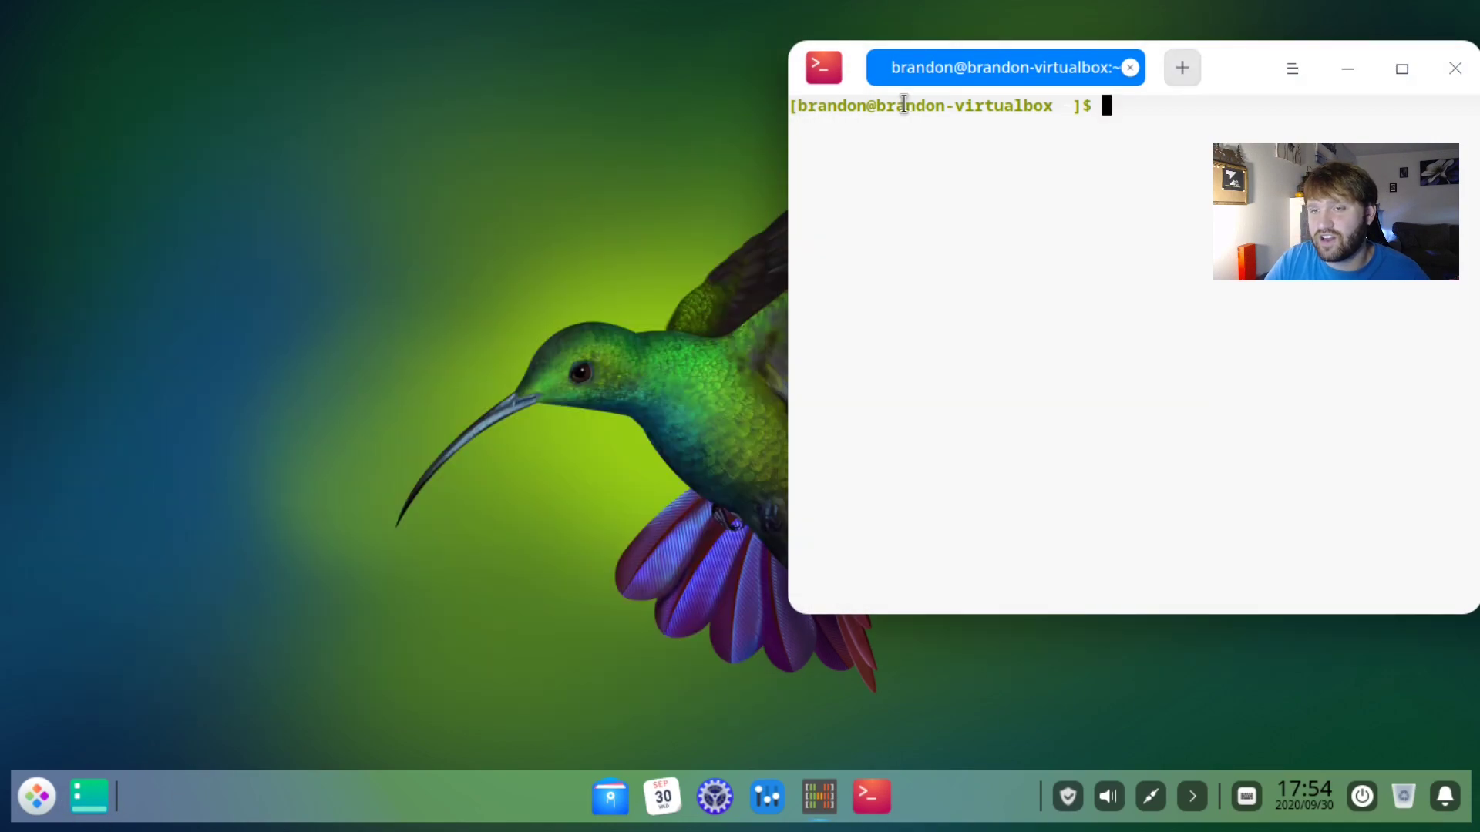
left_click(1452, 69)
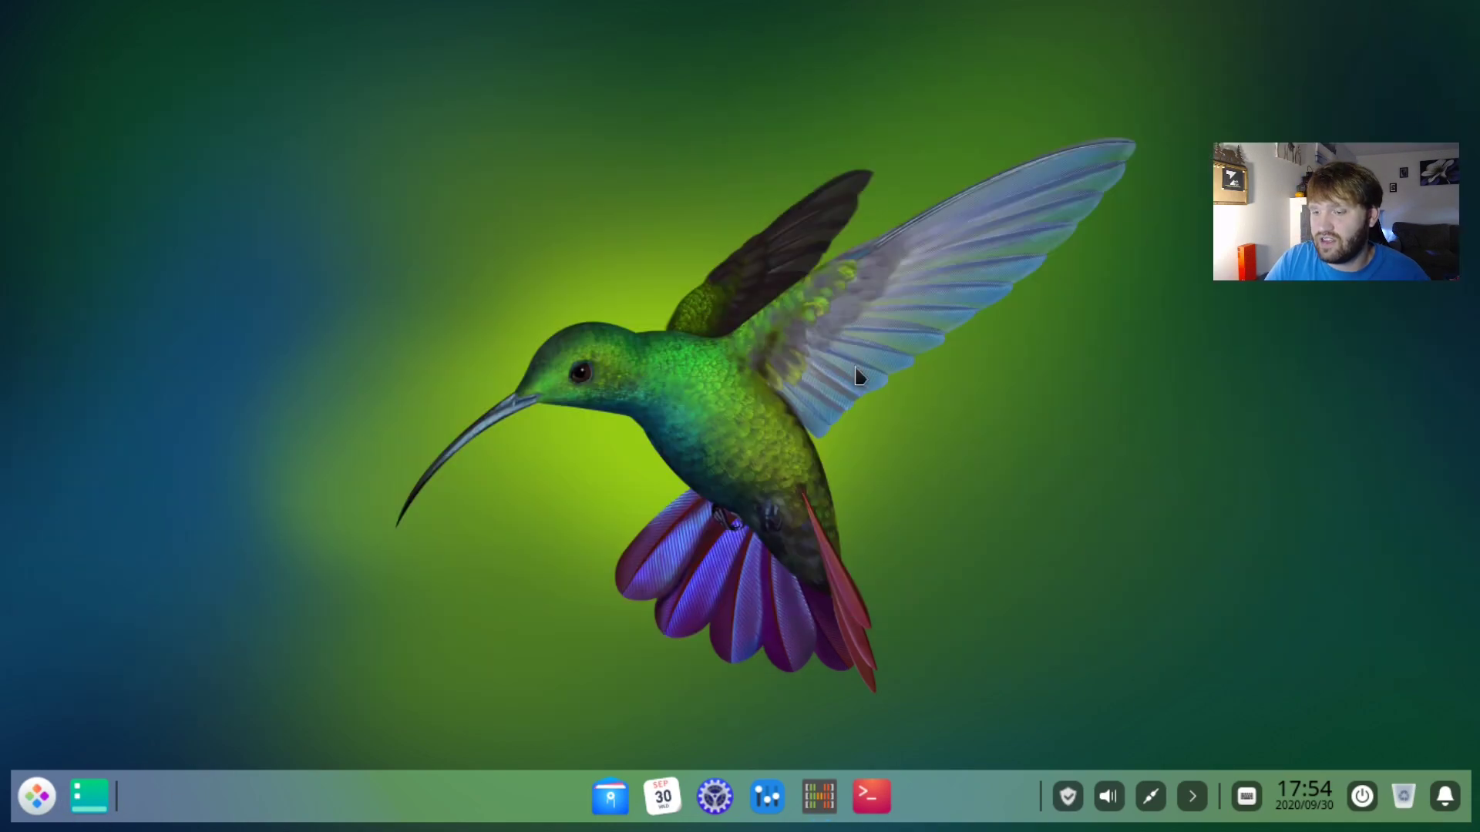
left_click(613, 796)
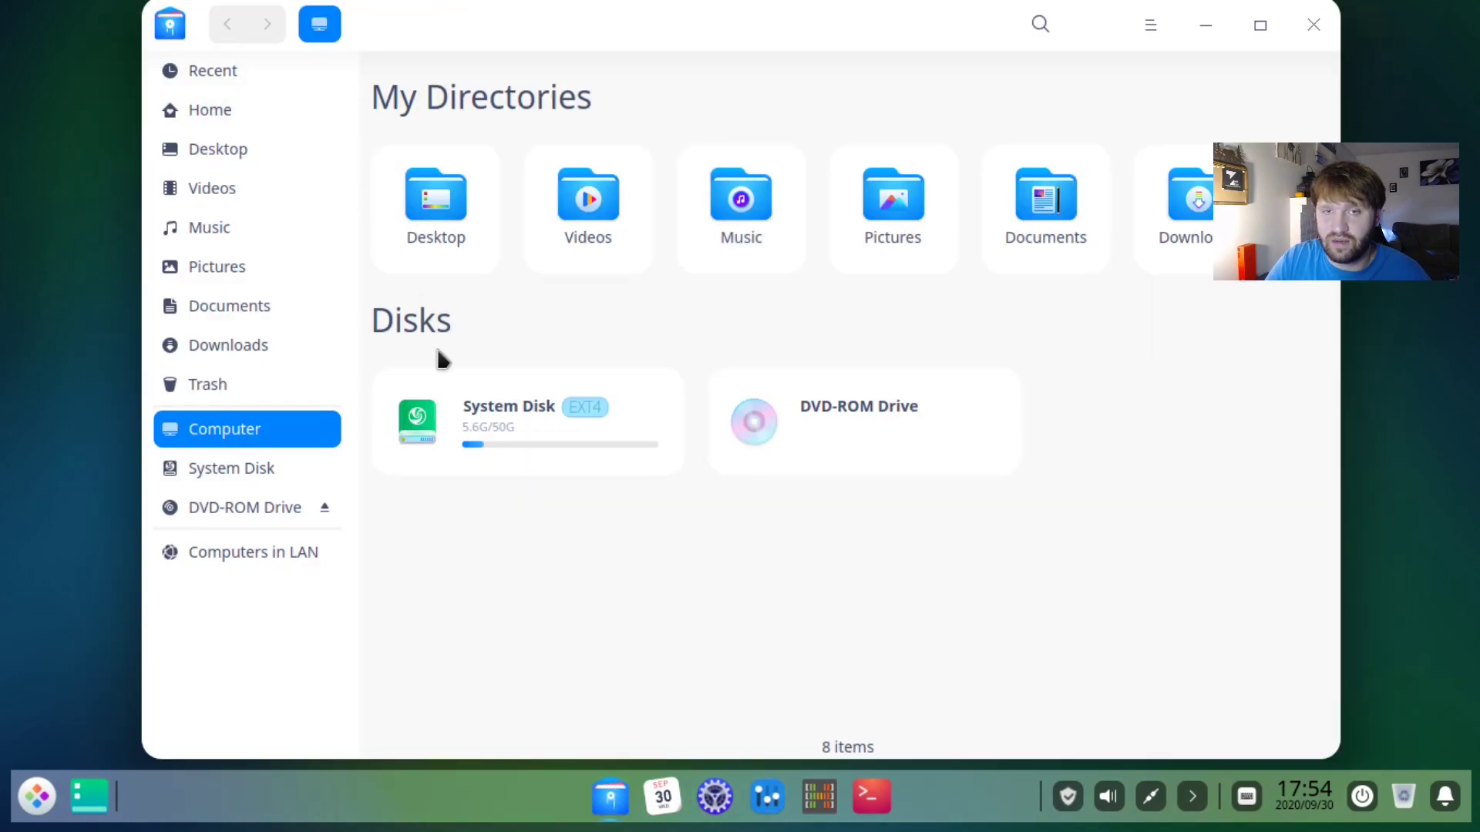
double_click(436, 200)
left_click(1013, 24)
left_click(1081, 25)
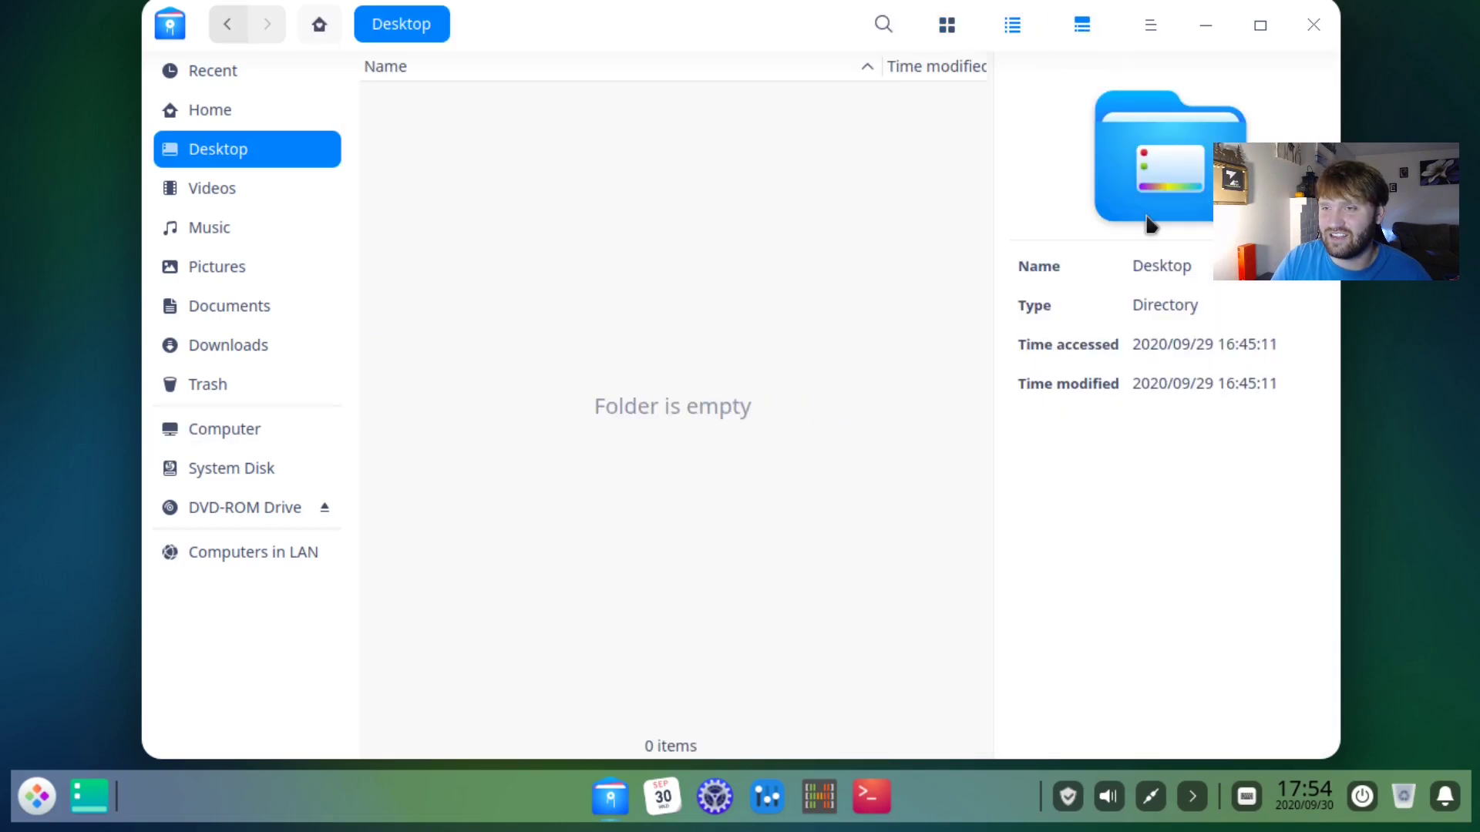
left_click(1151, 26)
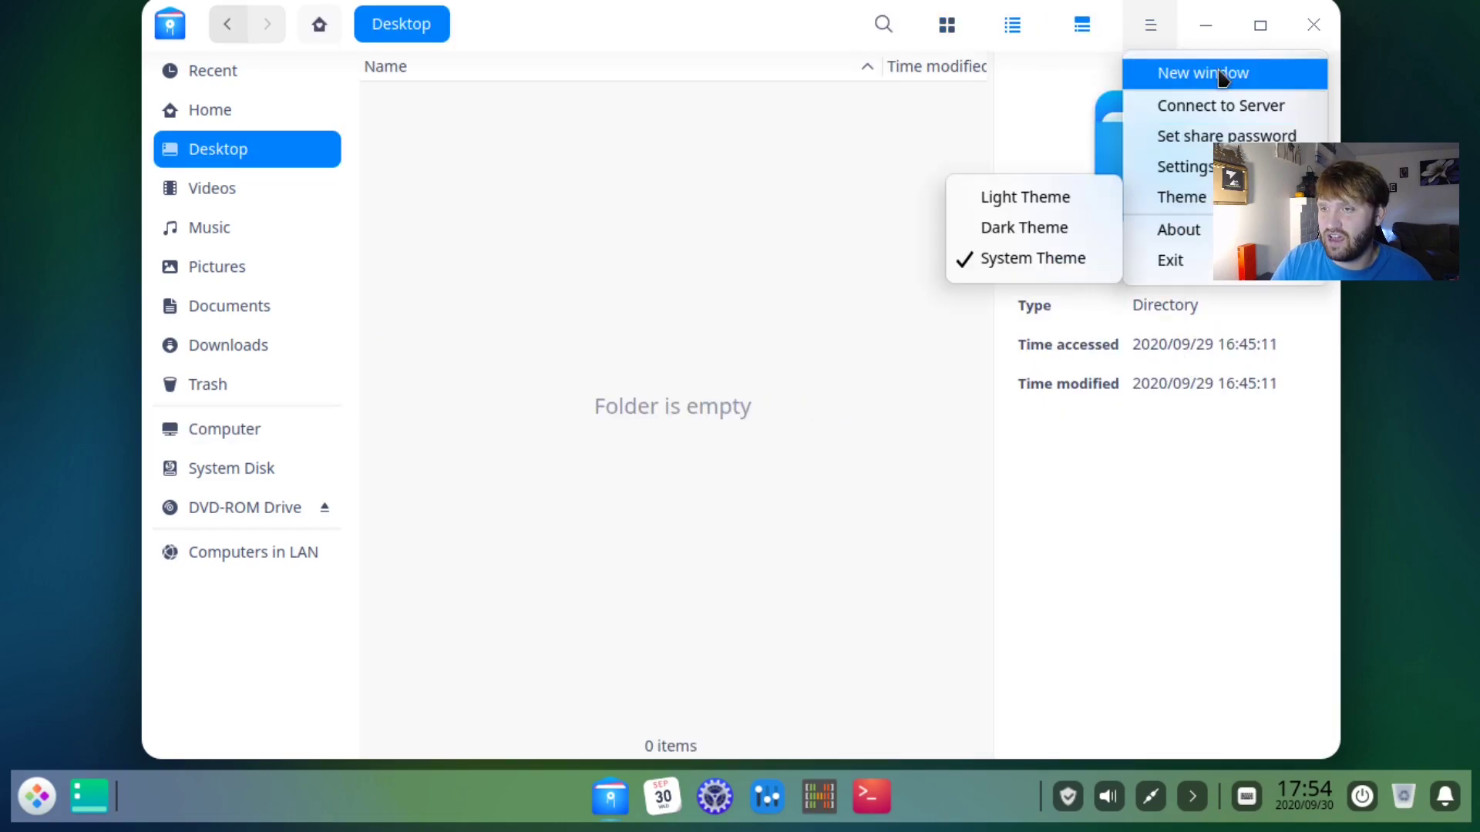
left_click(1183, 230)
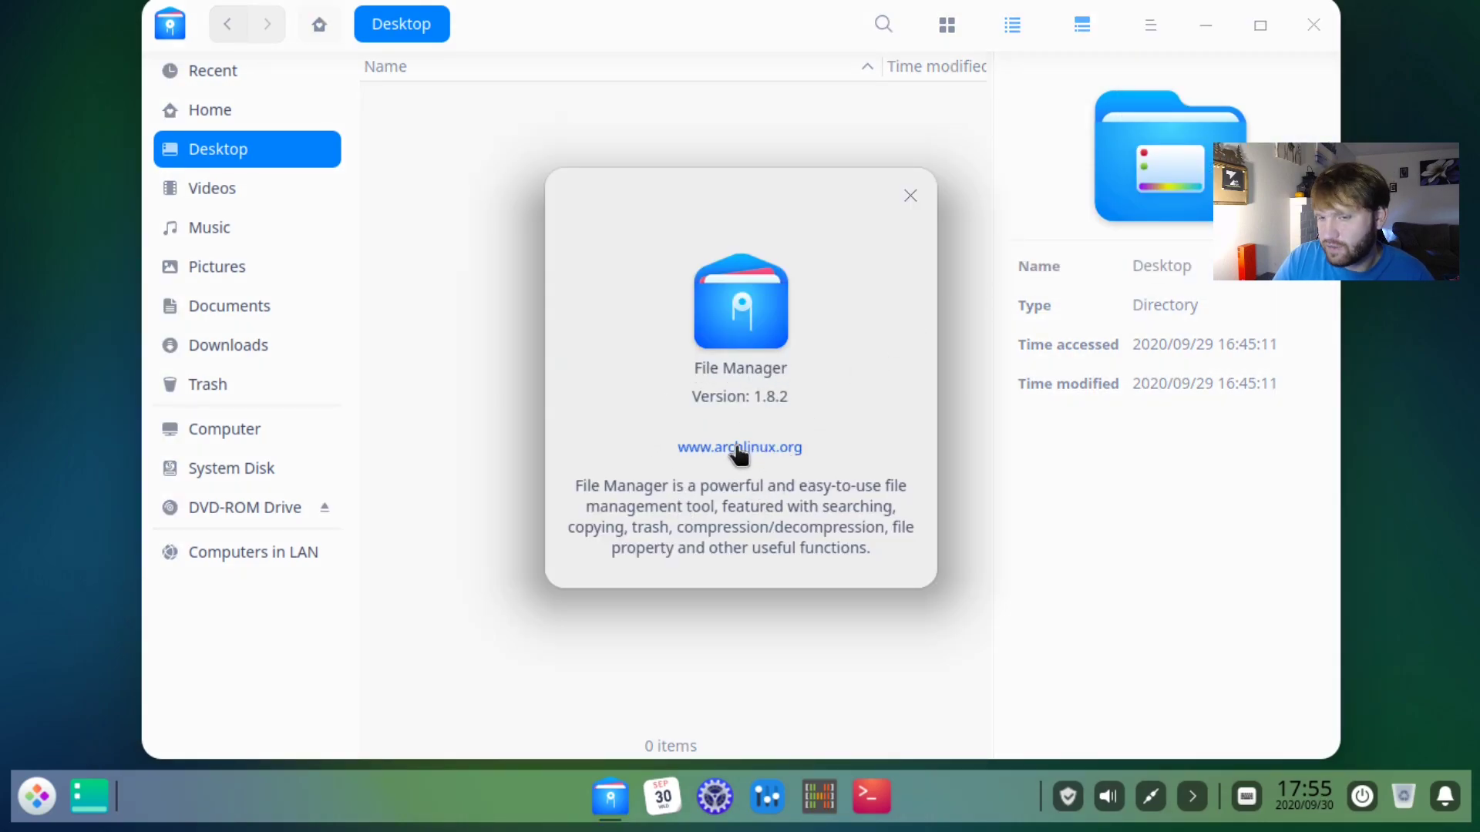
left_click(910, 195)
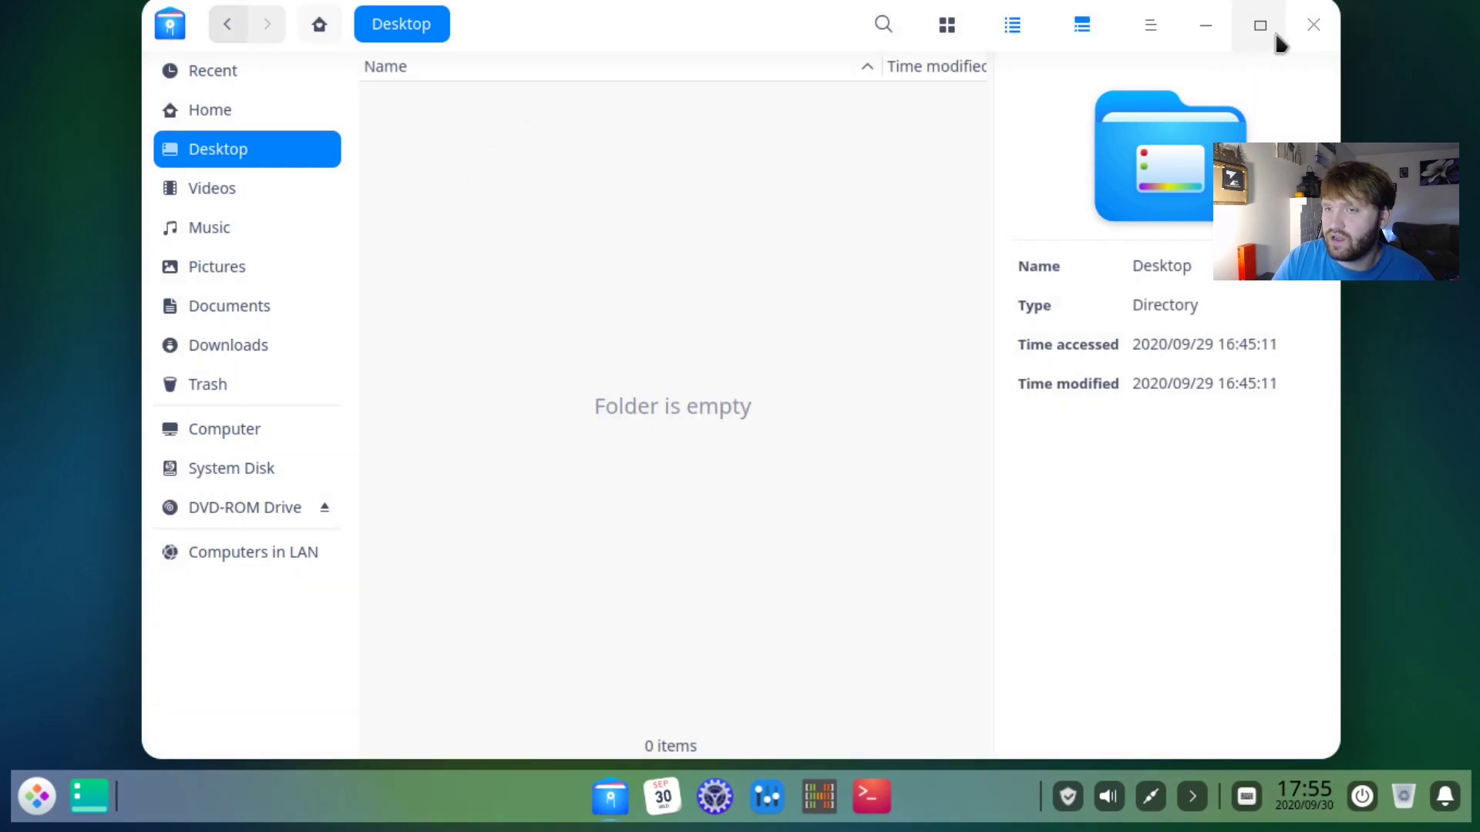
left_click(1313, 23)
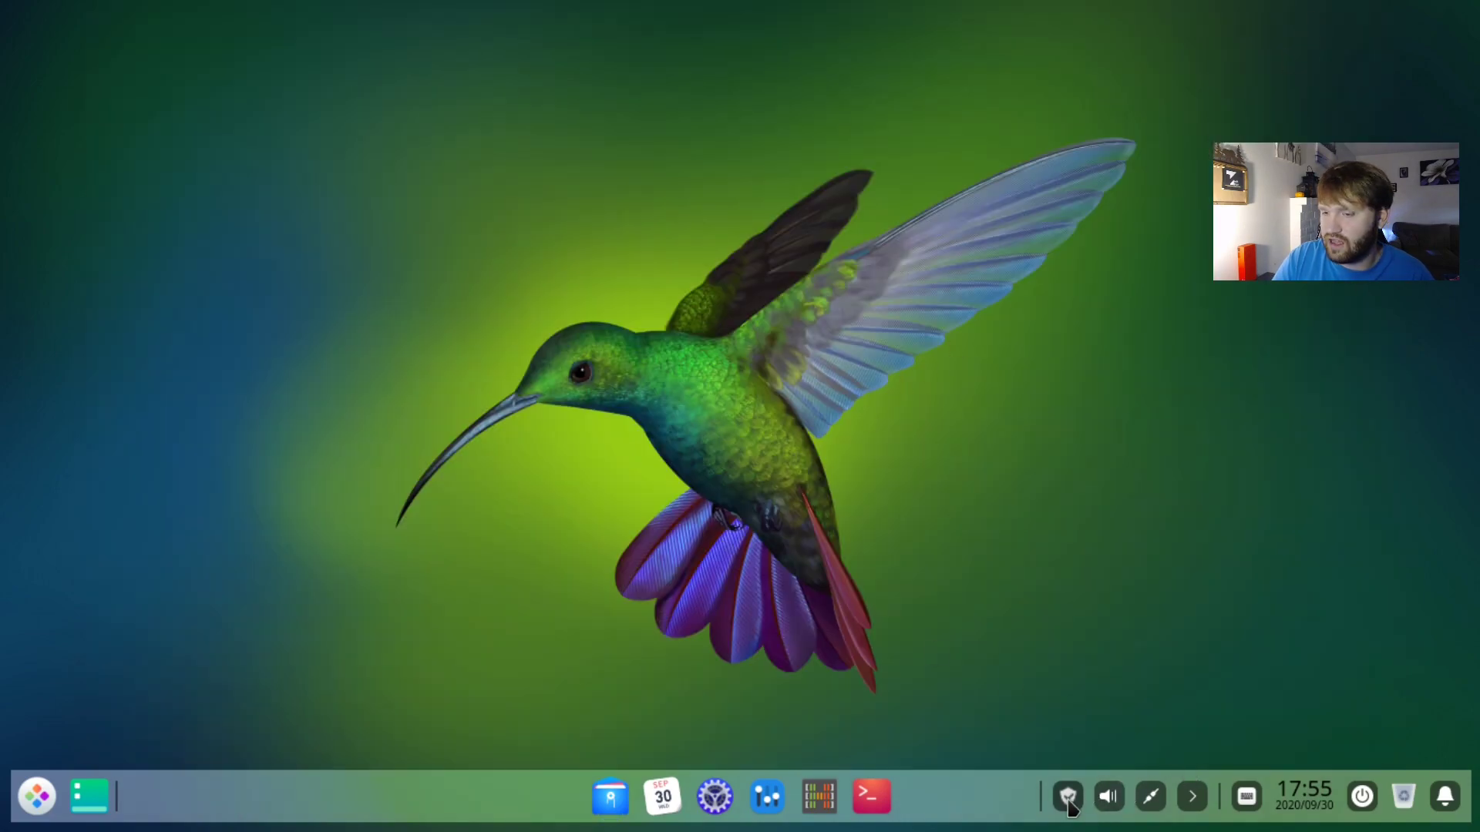
- Open the volume controls, then fold the dock's system tray to hide its icons
left_click(1108, 796)
left_click(1190, 796)
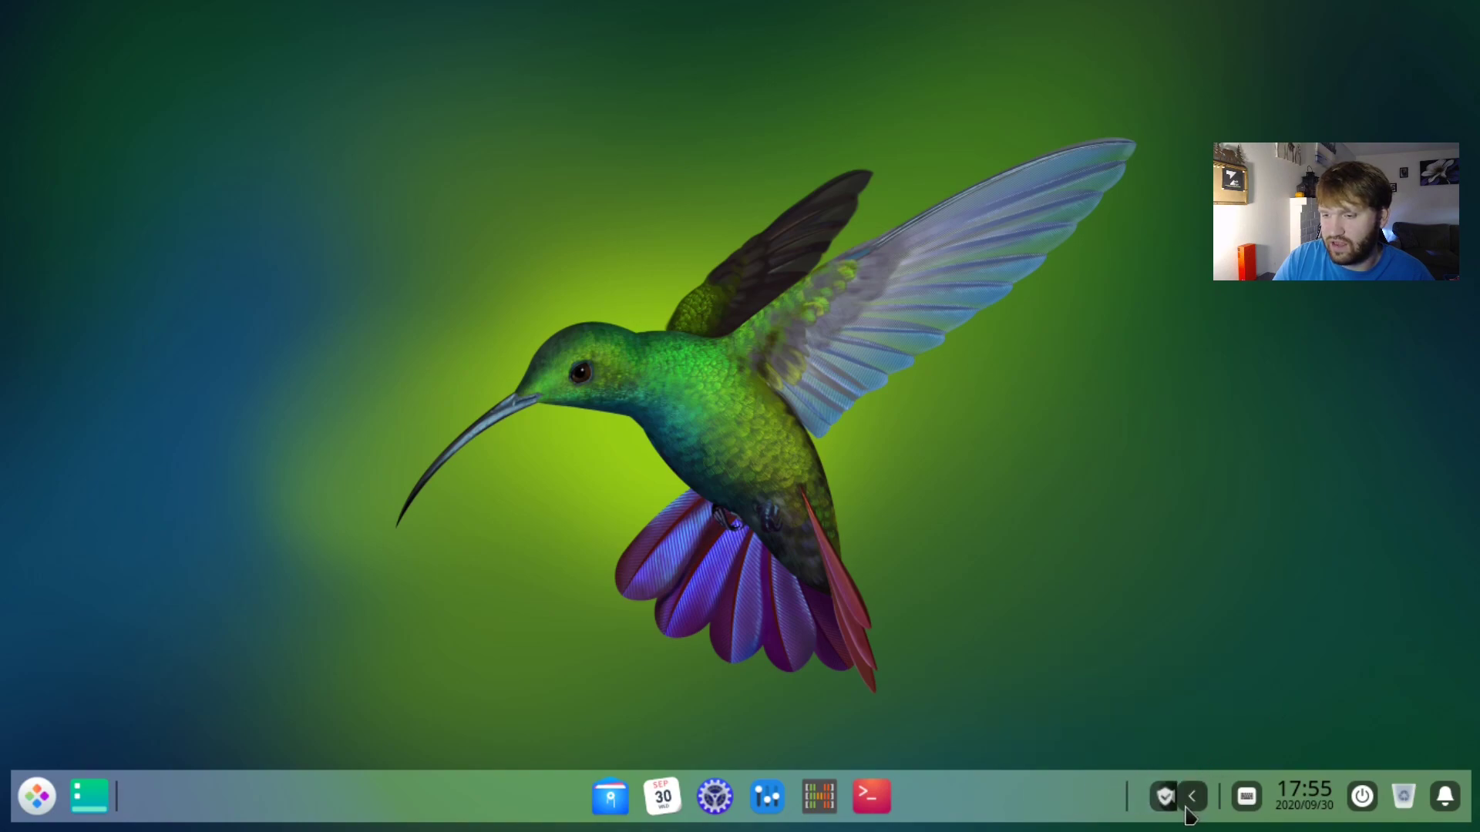